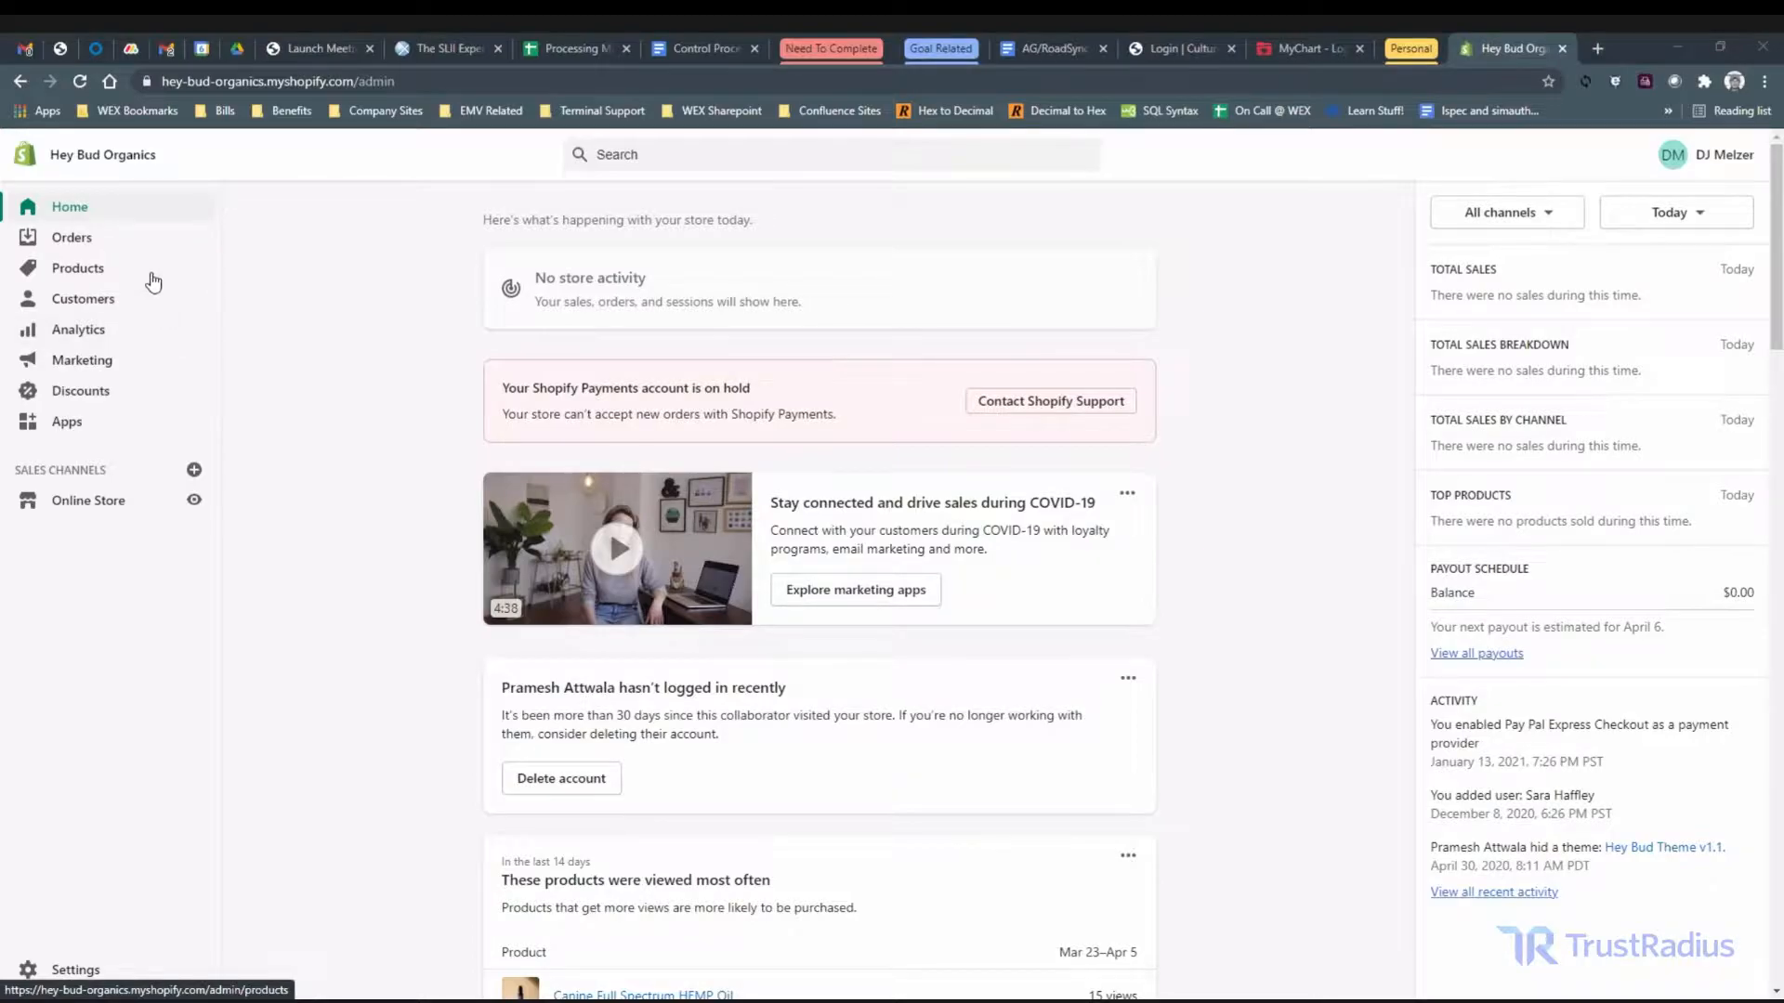
- Open the store's product list, check the status filter choices, and start adding a new product
{"action": "left_click", "coordinate": [76, 277]}
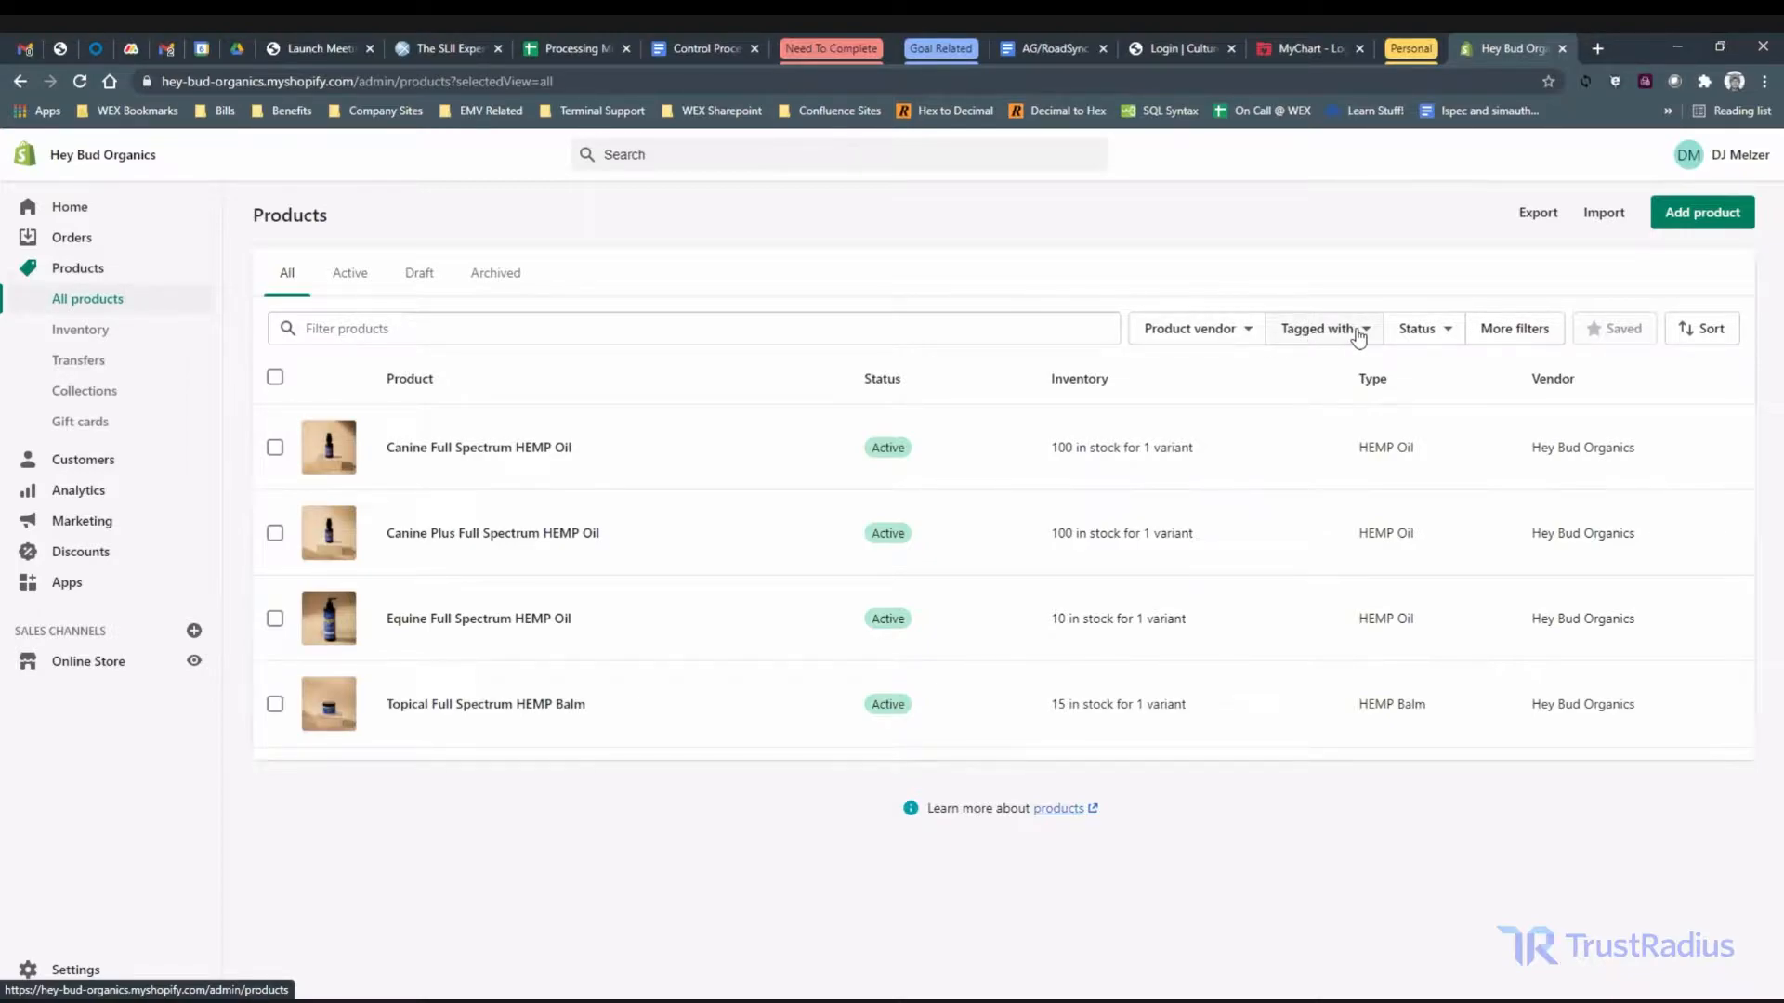
{"action": "left_click", "coordinate": [1446, 333]}
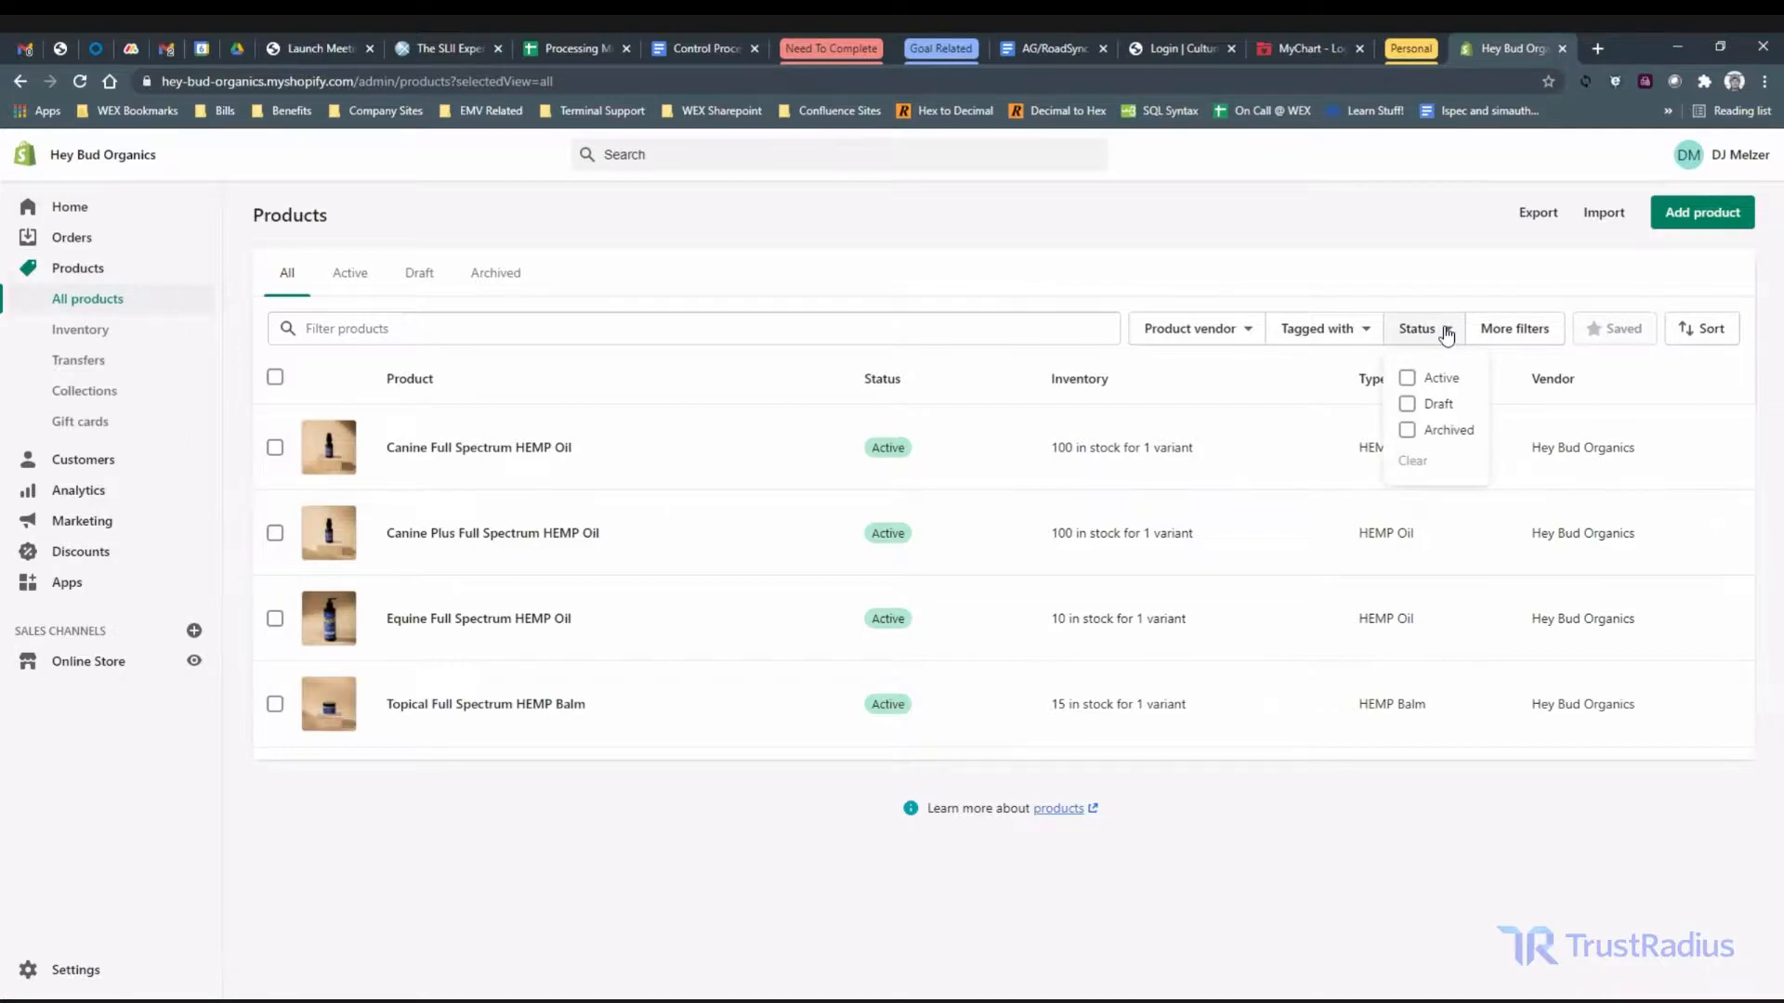
{"action": "left_click", "coordinate": [1537, 290]}
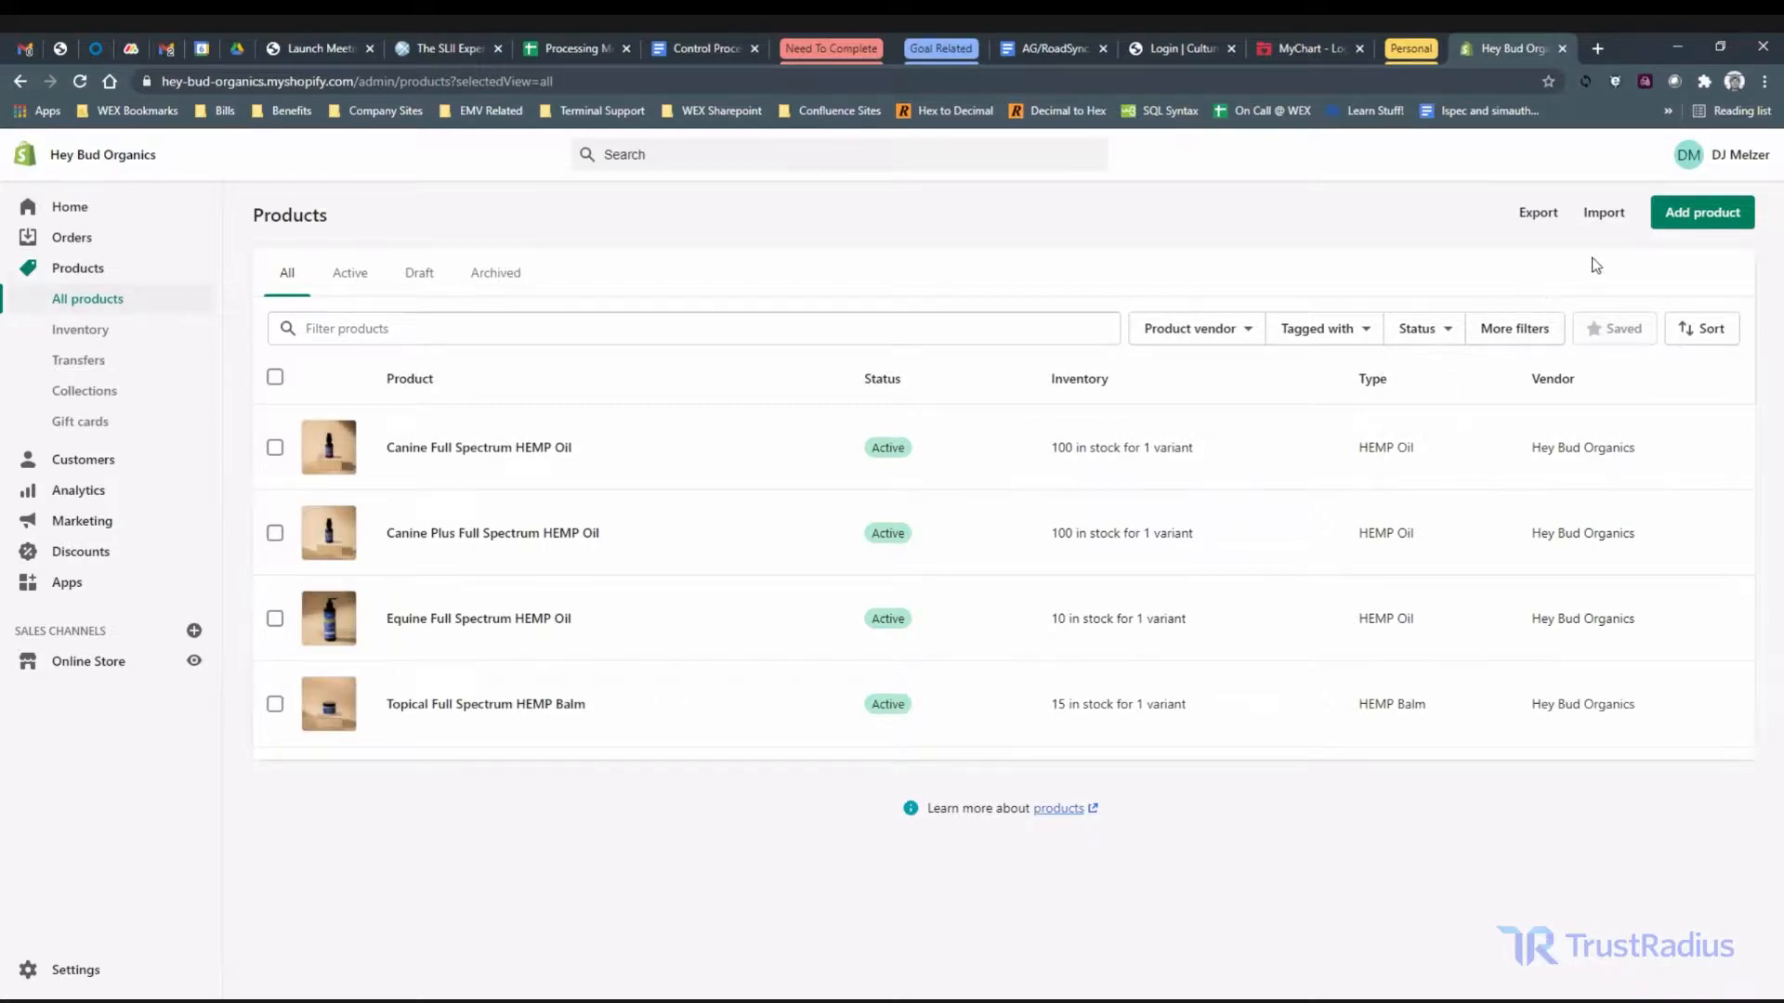
{"action": "left_click", "coordinate": [1712, 216]}
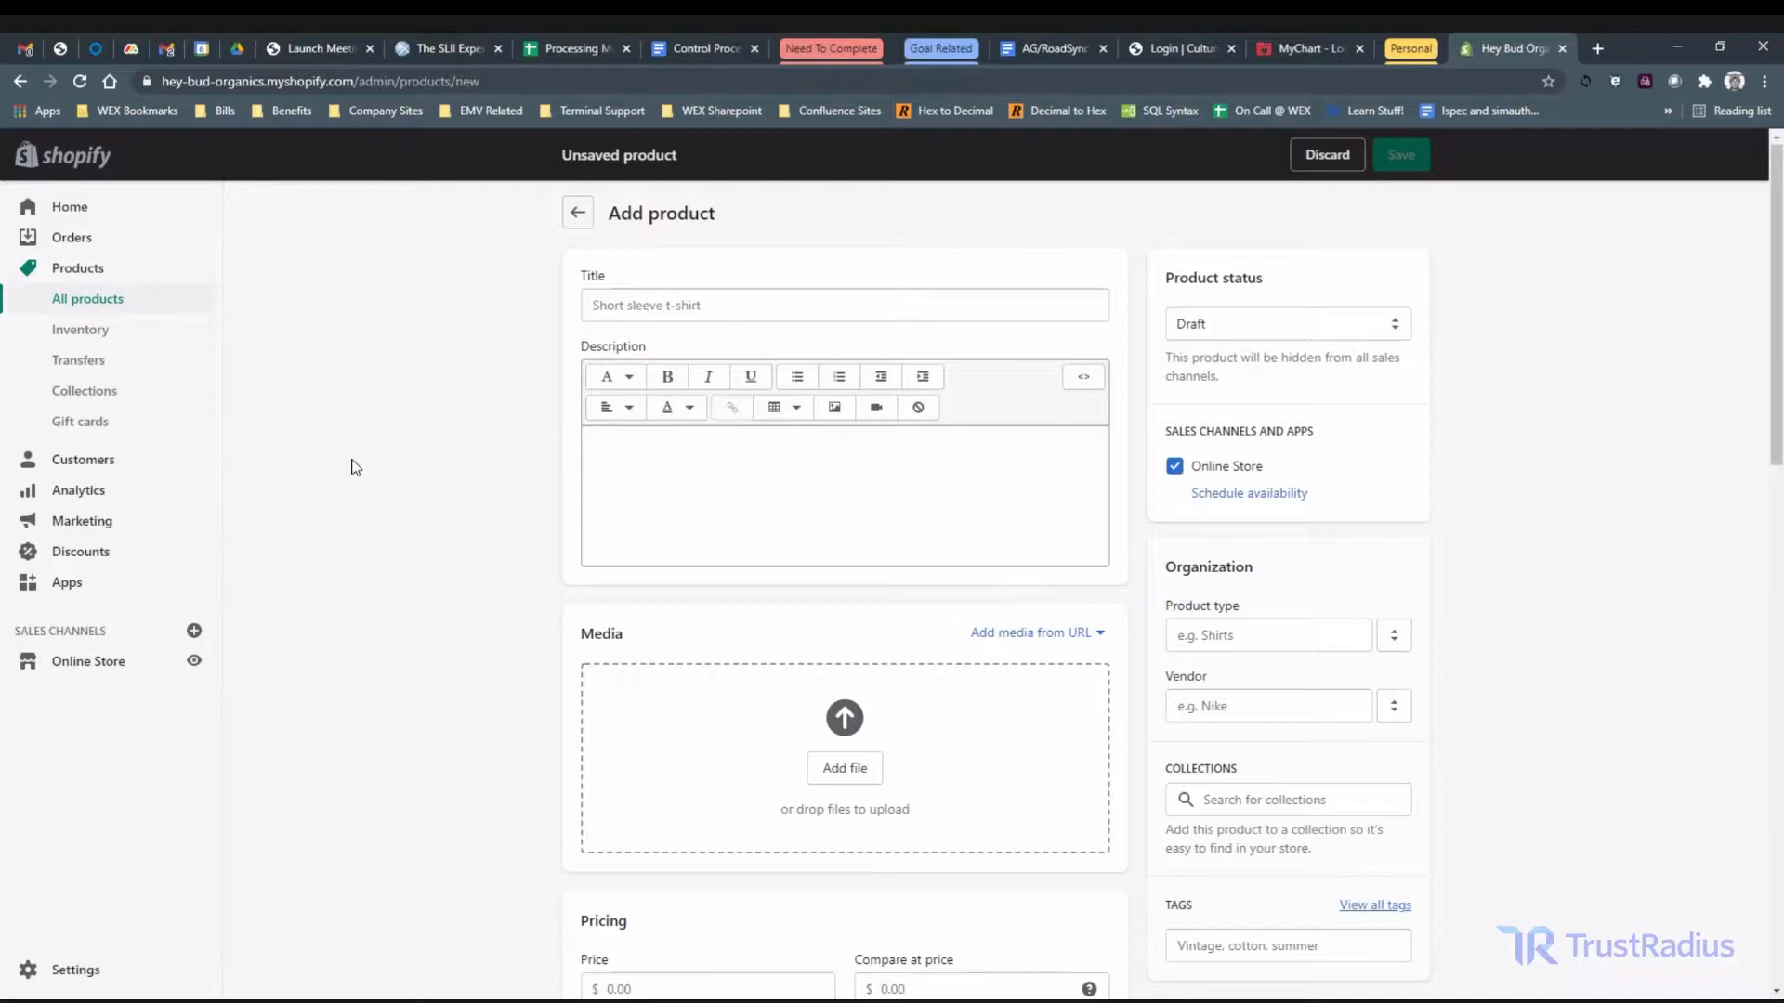
- Title the new product "Test Product"
{"action": "left_click", "coordinate": [657, 307]}
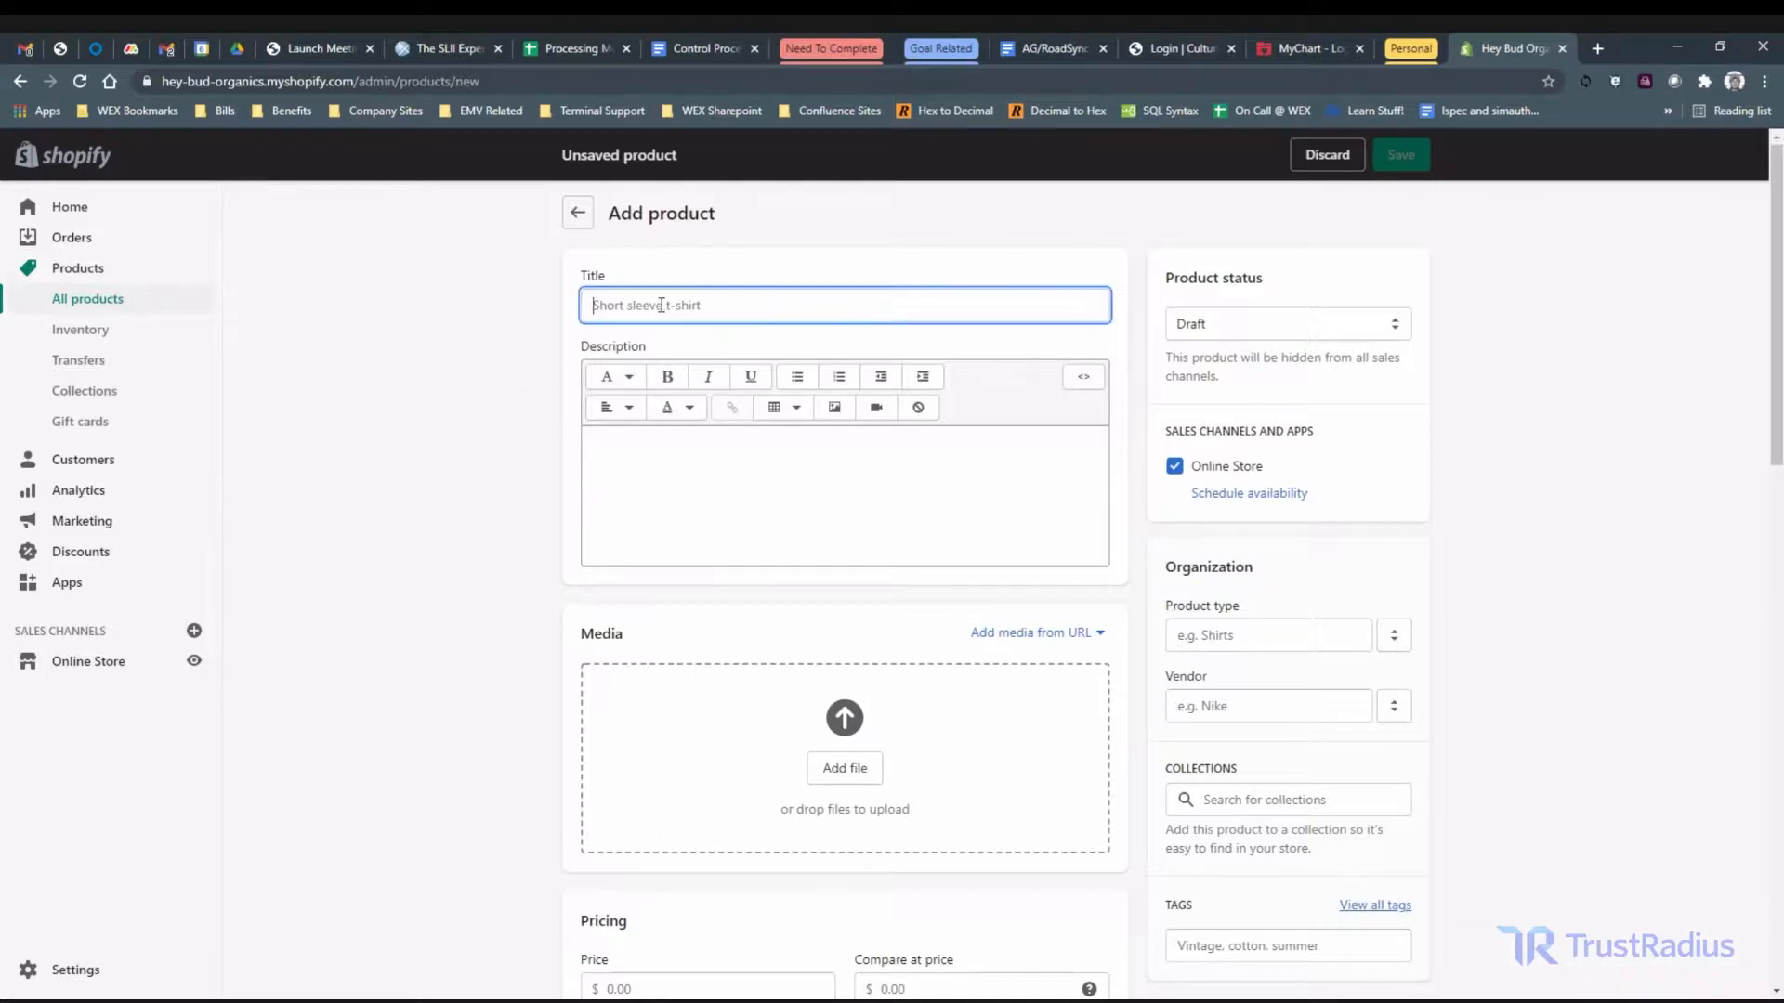
{"action": "type", "text": "Test"}
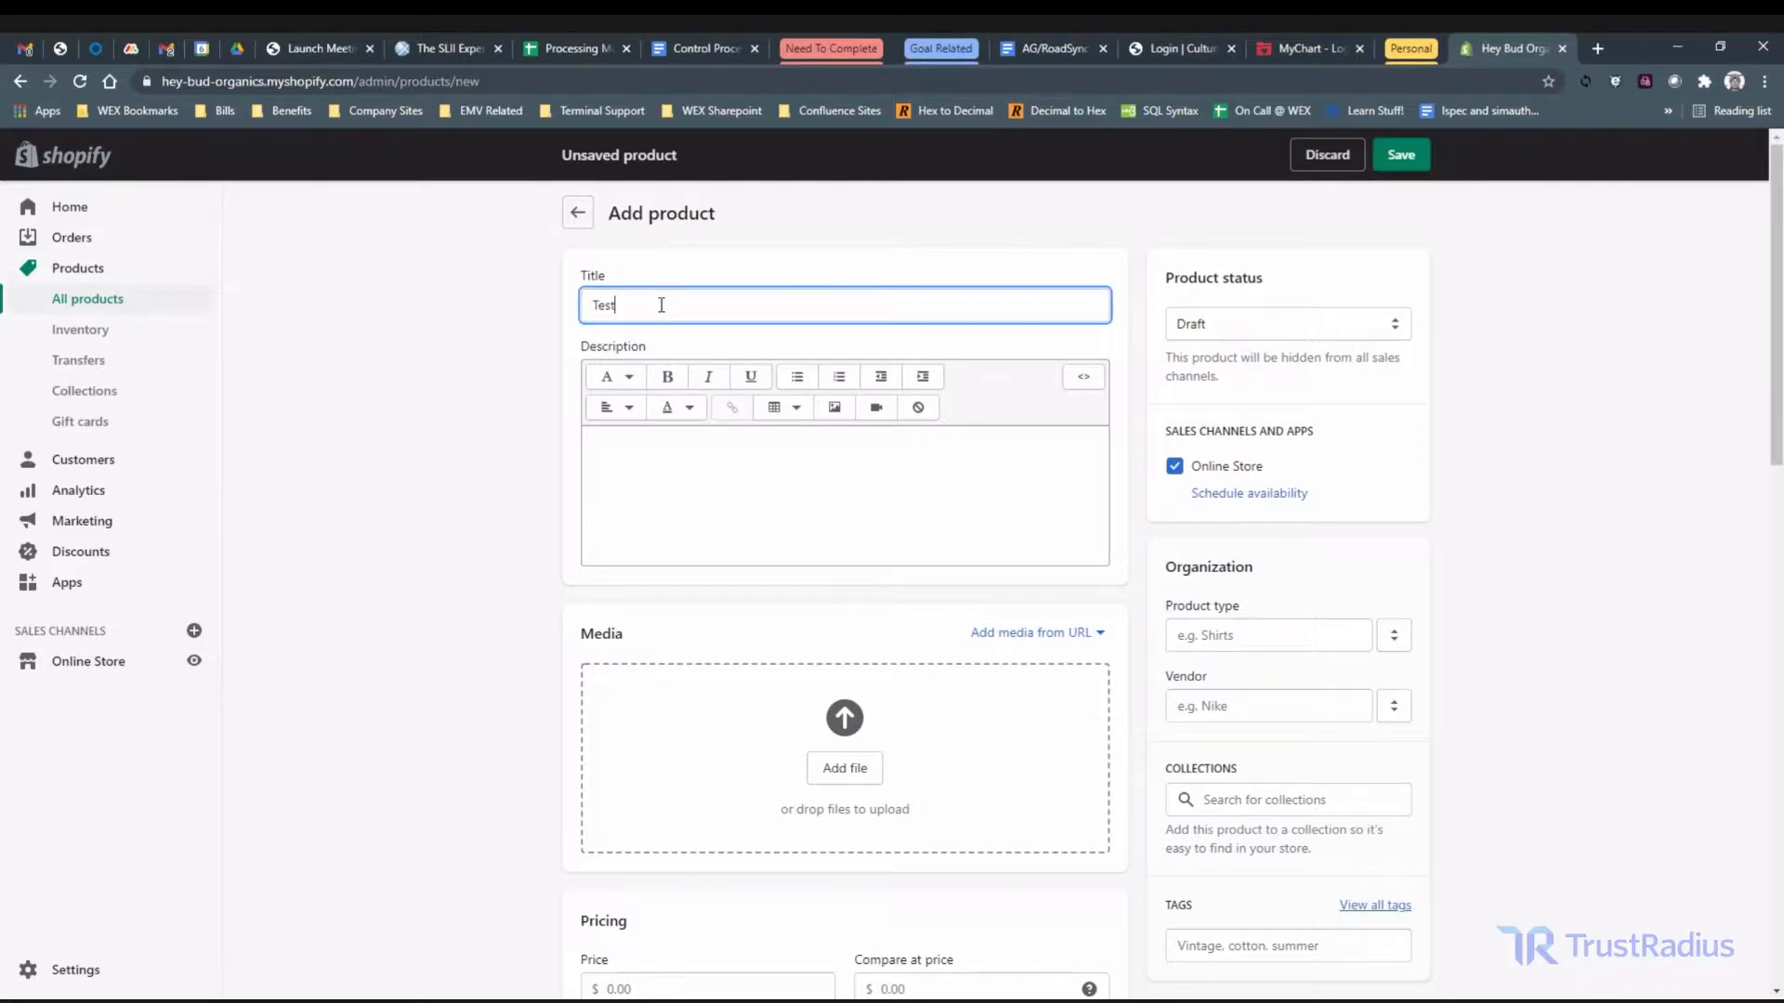
{"action": "type", "text": " Produc"}
{"action": "key", "text": "Tab"}
{"action": "key", "text": "Tab"}
{"action": "key", "text": "Tab"}
{"action": "key", "text": "Tab"}
{"action": "key", "text": "Tab"}
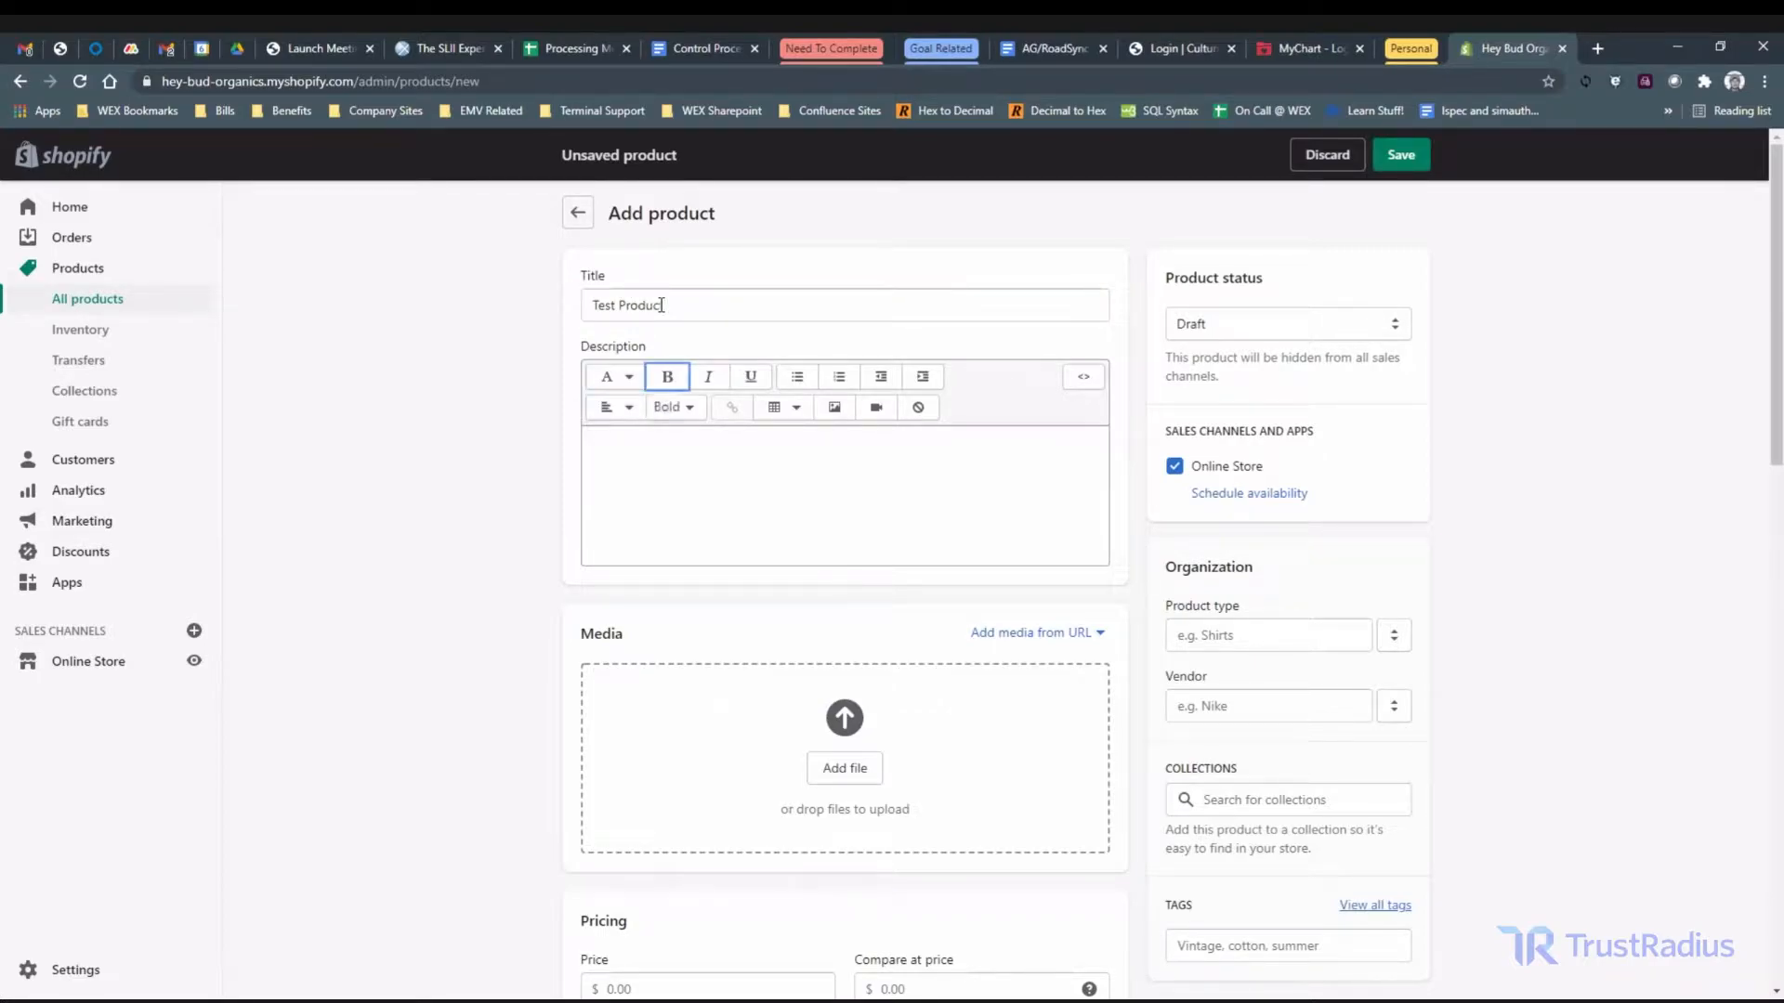
- Enter "Test Description" as the product's description
{"action": "left_click", "coordinate": [615, 473]}
{"action": "left_click", "coordinate": [615, 474]}
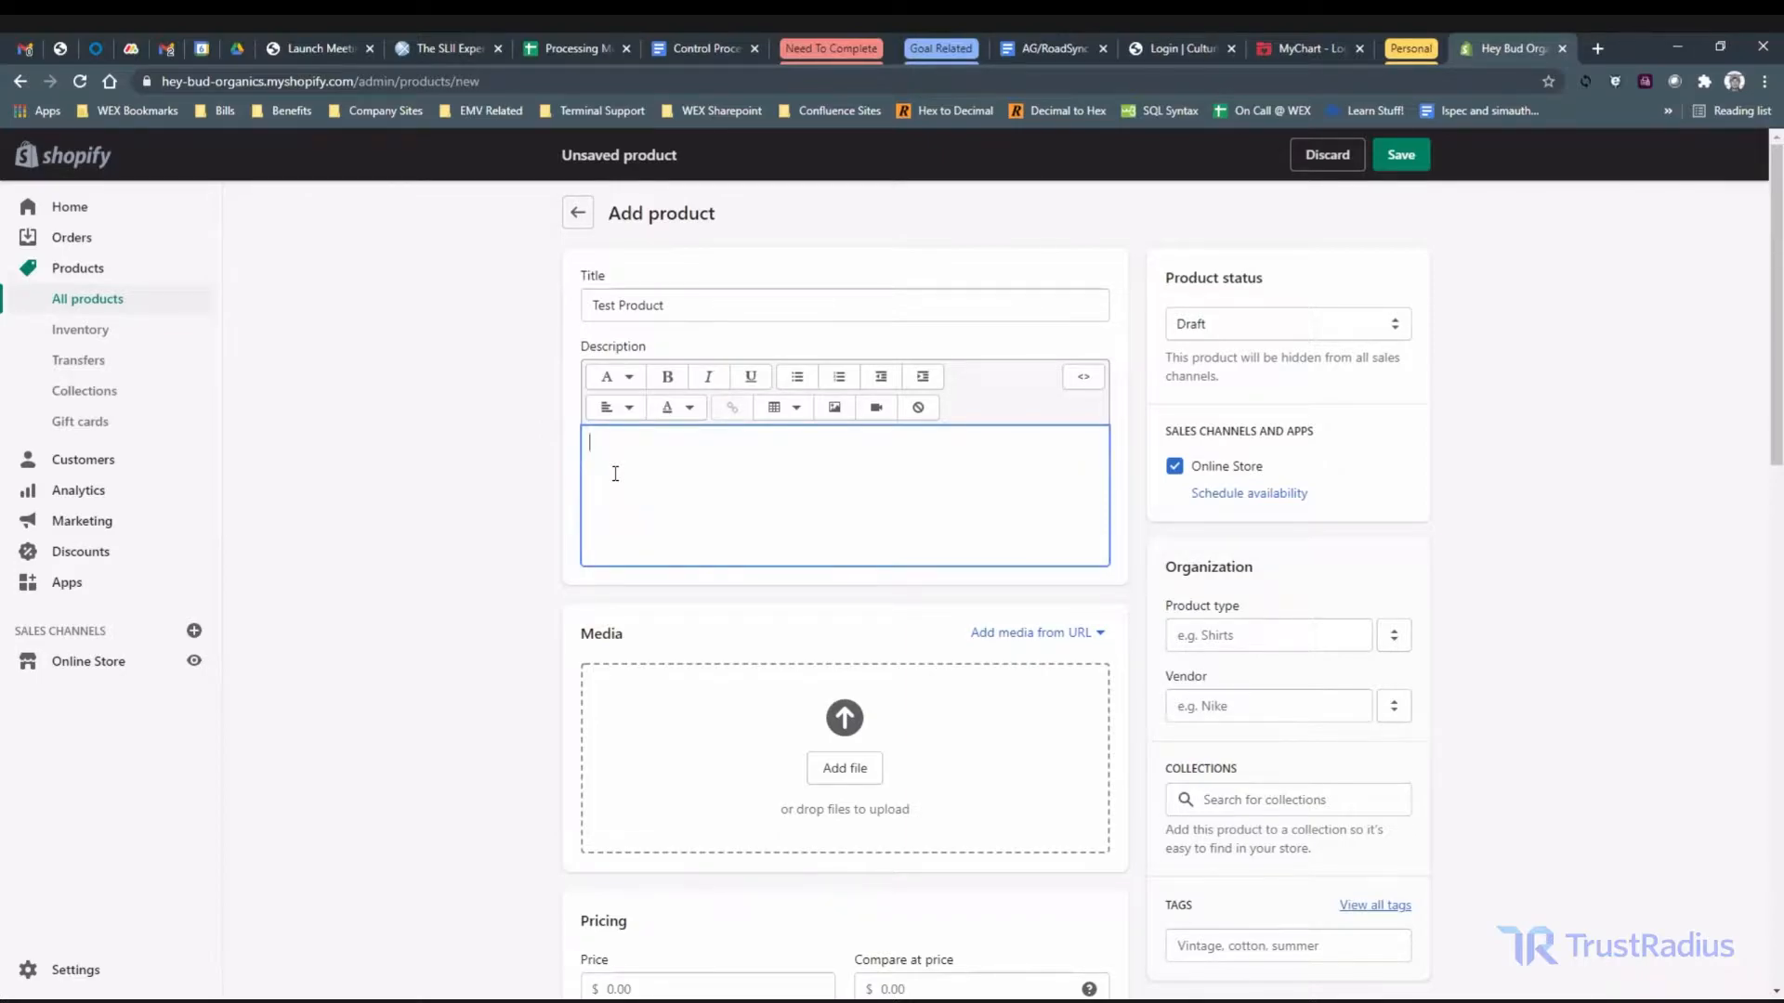
{"action": "type", "text": "Test Description"}
- Set the product's price to 5.00 and its compare-at price to 6.00
{"action": "scroll", "coordinate": [686, 678], "scroll_direction": "down", "scroll_amount": 1}
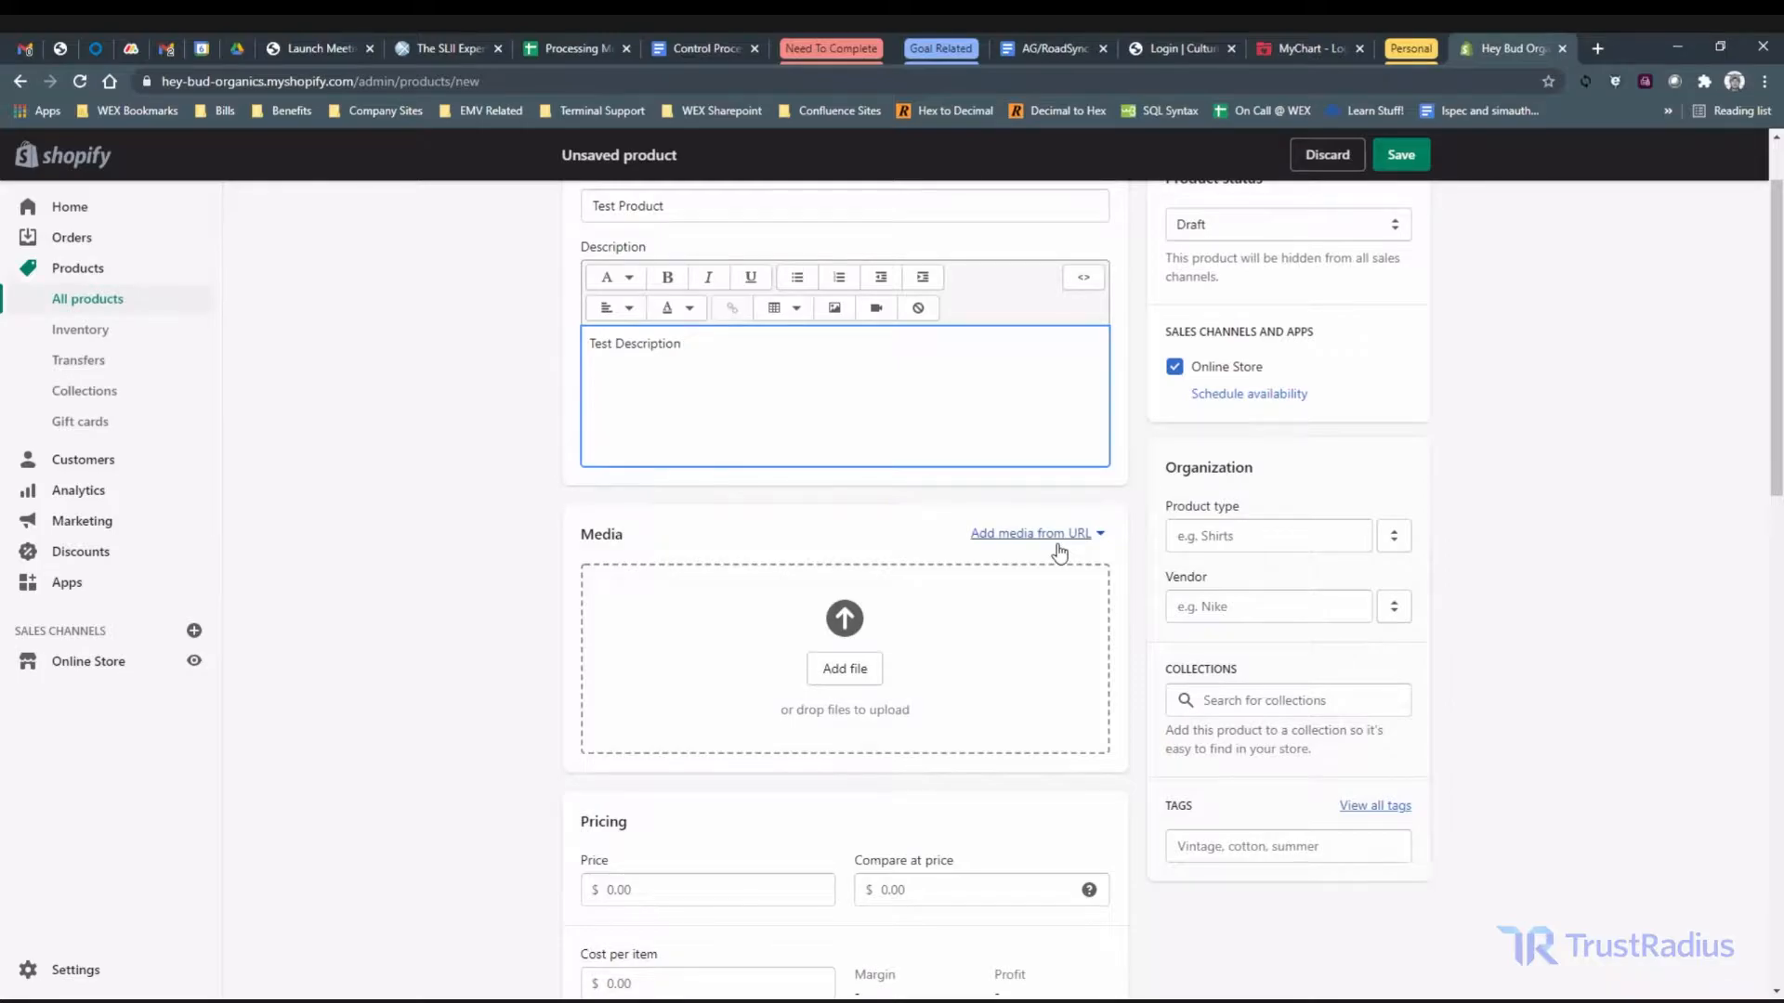
{"action": "scroll", "coordinate": [1060, 552], "scroll_direction": "down", "scroll_amount": 4}
{"action": "left_click", "coordinate": [671, 529]}
{"action": "type", "text": "5.00"}
{"action": "key", "text": "Tab"}
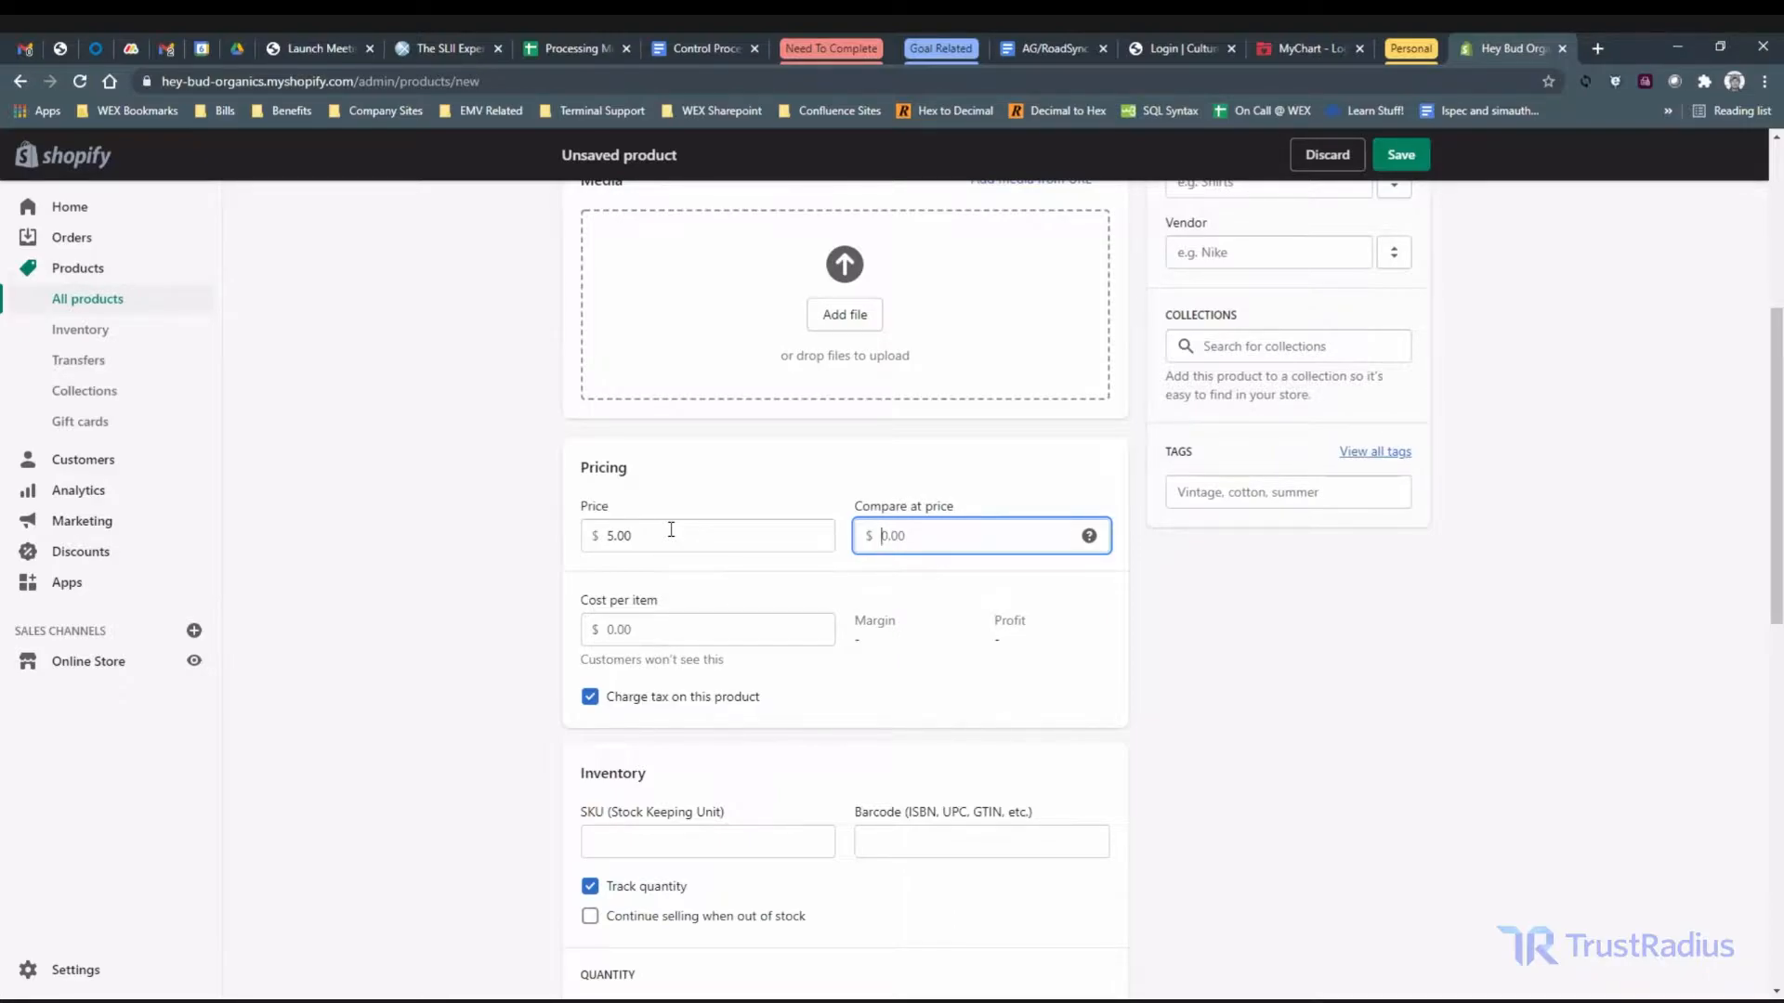
{"action": "type", "text": "6.00"}
- Set the product's cost per item to 2.00
{"action": "left_click", "coordinate": [684, 630]}
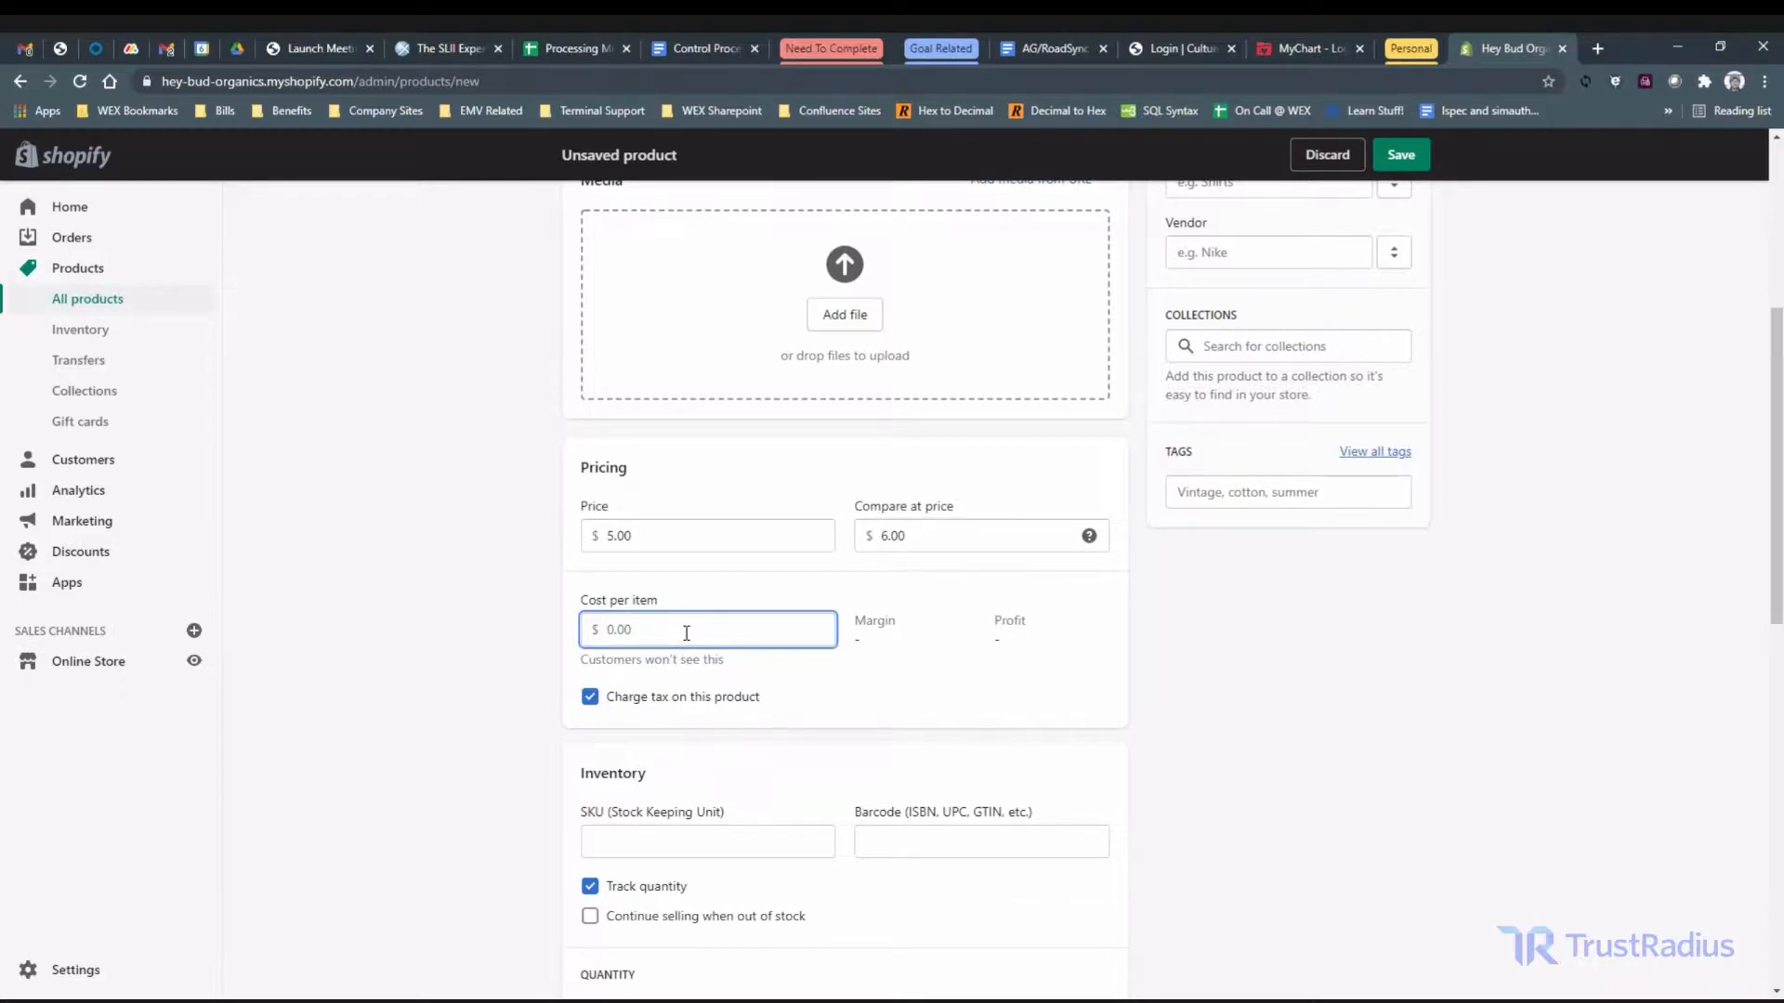
{"action": "type", "text": "1"}
{"action": "key", "text": "BackSpace"}
{"action": "type", "text": "2.00"}
{"action": "key", "text": "Tab"}
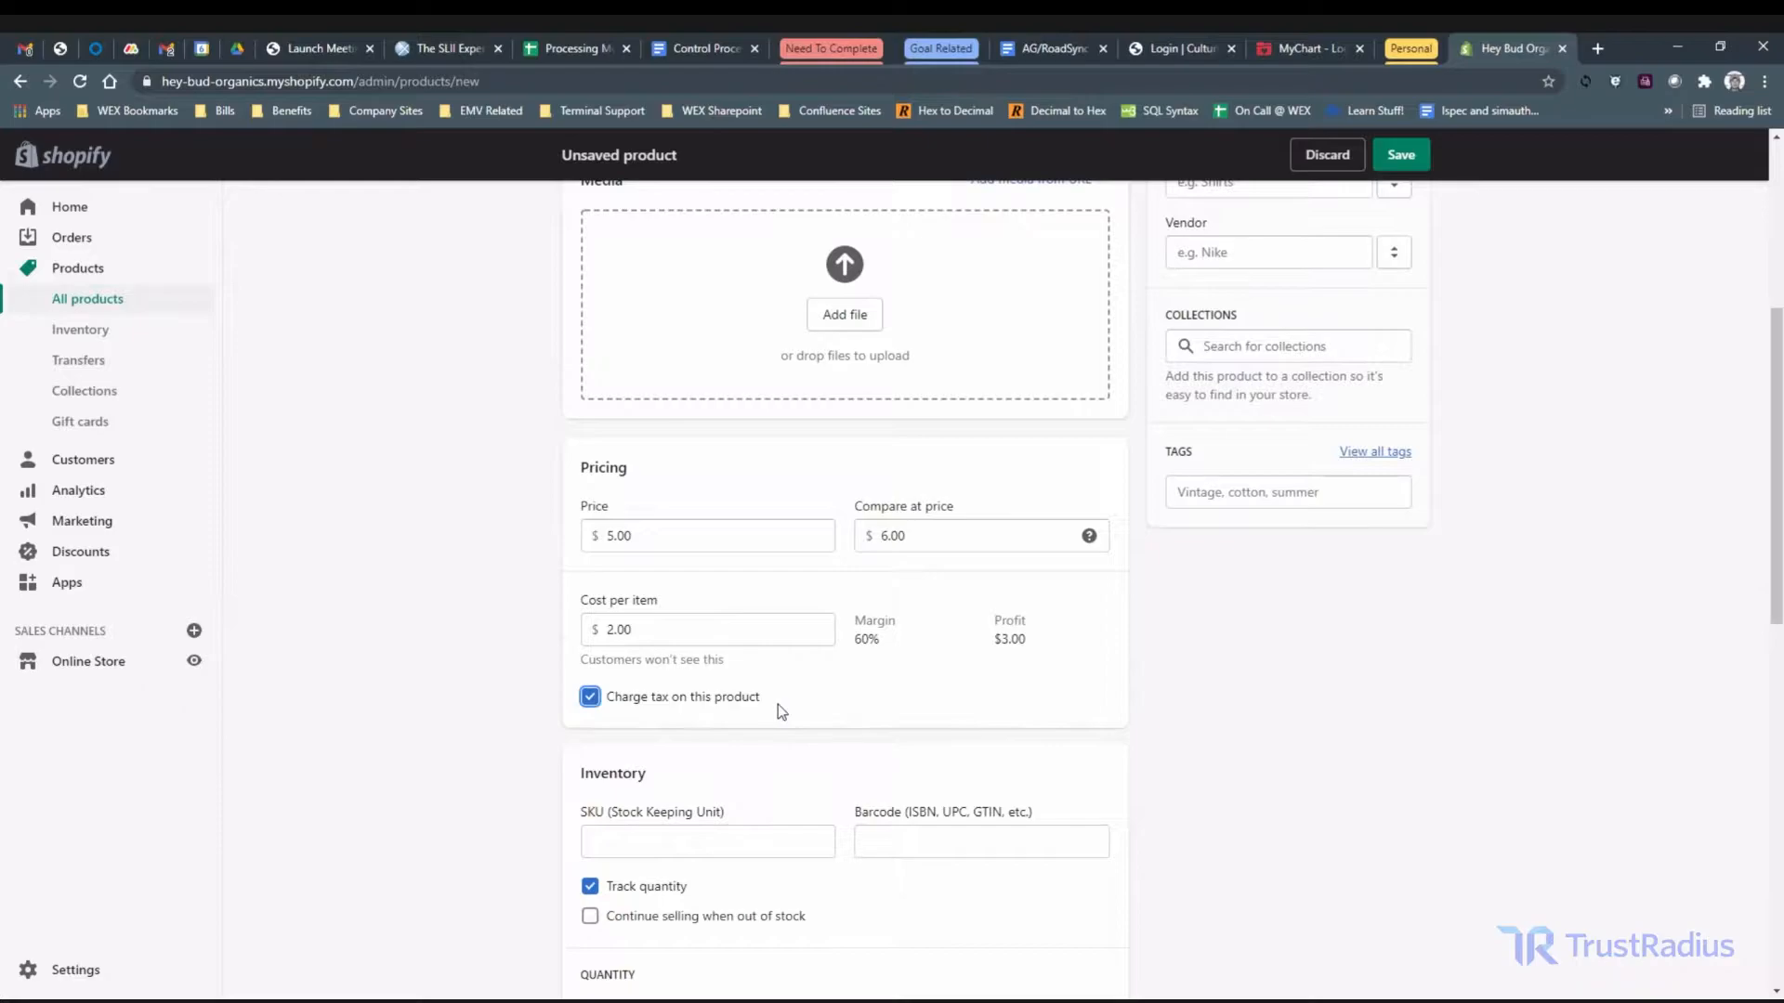
- Set the product's available inventory quantity to 6
{"action": "scroll", "coordinate": [778, 706], "scroll_direction": "down", "scroll_amount": 3}
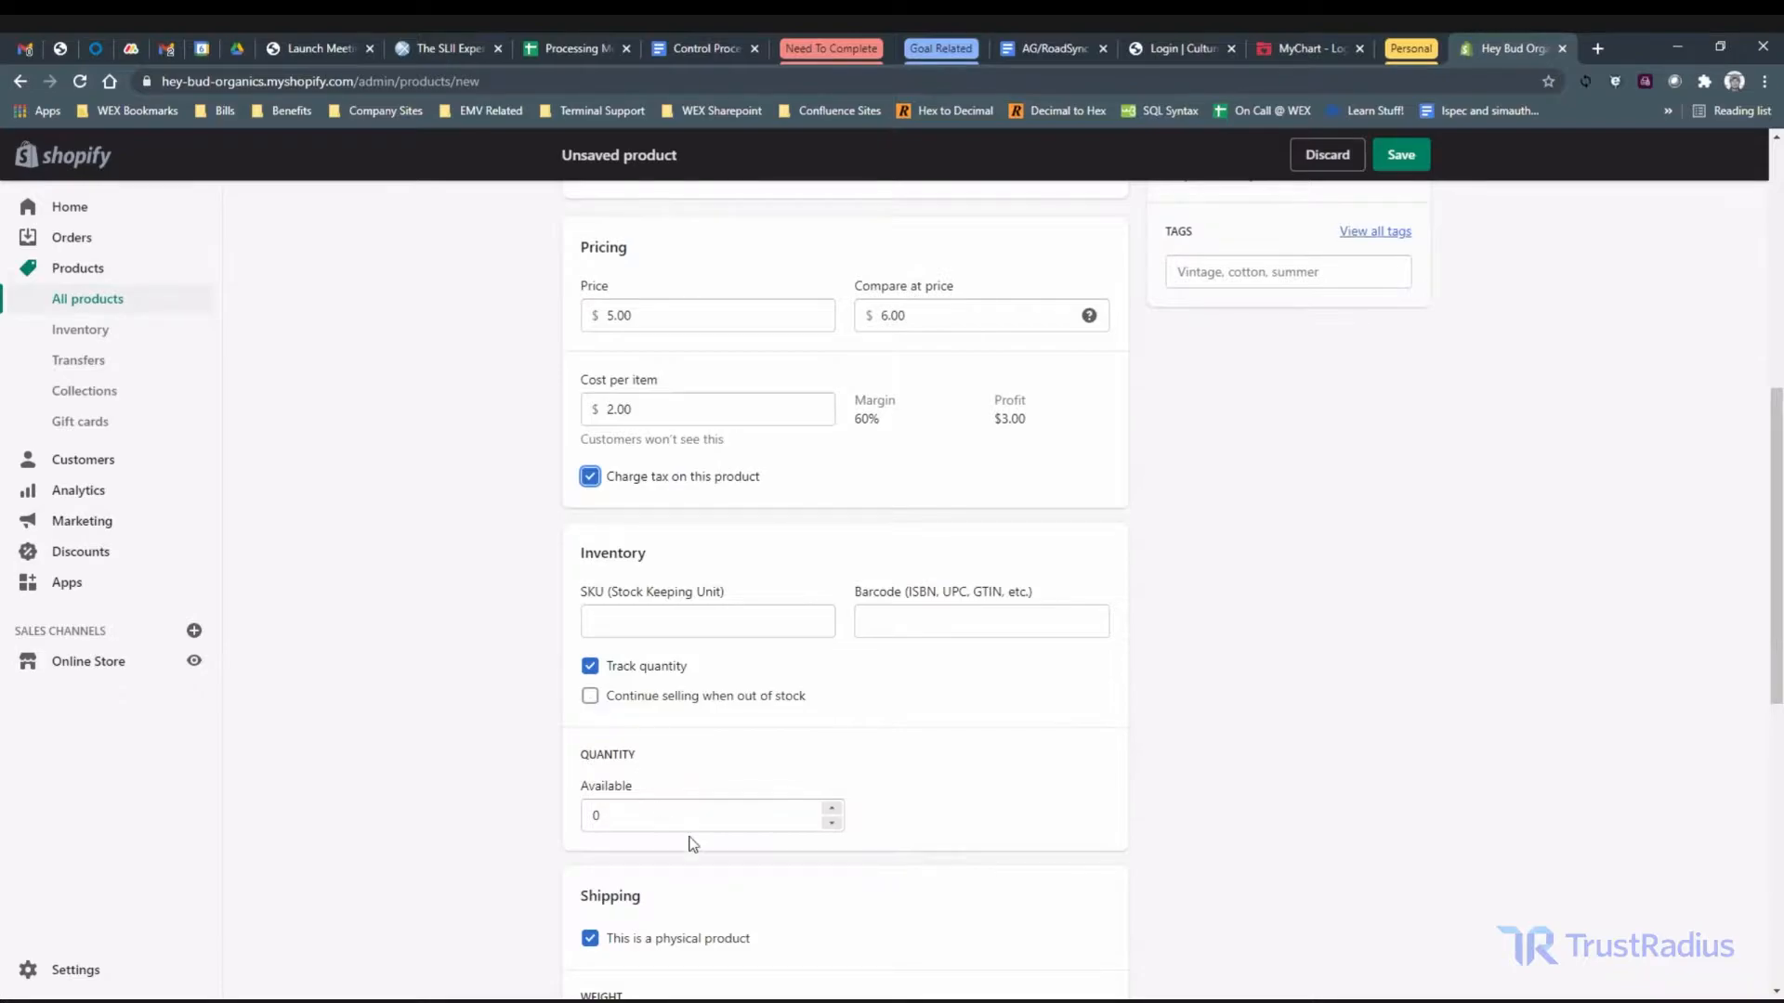
{"action": "left_click", "coordinate": [833, 810]}
{"action": "left_click", "coordinate": [833, 810]}
{"action": "left_click", "coordinate": [832, 810]}
{"action": "left_click", "coordinate": [832, 810]}
{"action": "left_click", "coordinate": [833, 810]}
{"action": "left_click", "coordinate": [832, 810]}
- Set the product's shipping weight to 1.0 lb
{"action": "scroll", "coordinate": [941, 789], "scroll_direction": "down", "scroll_amount": 5}
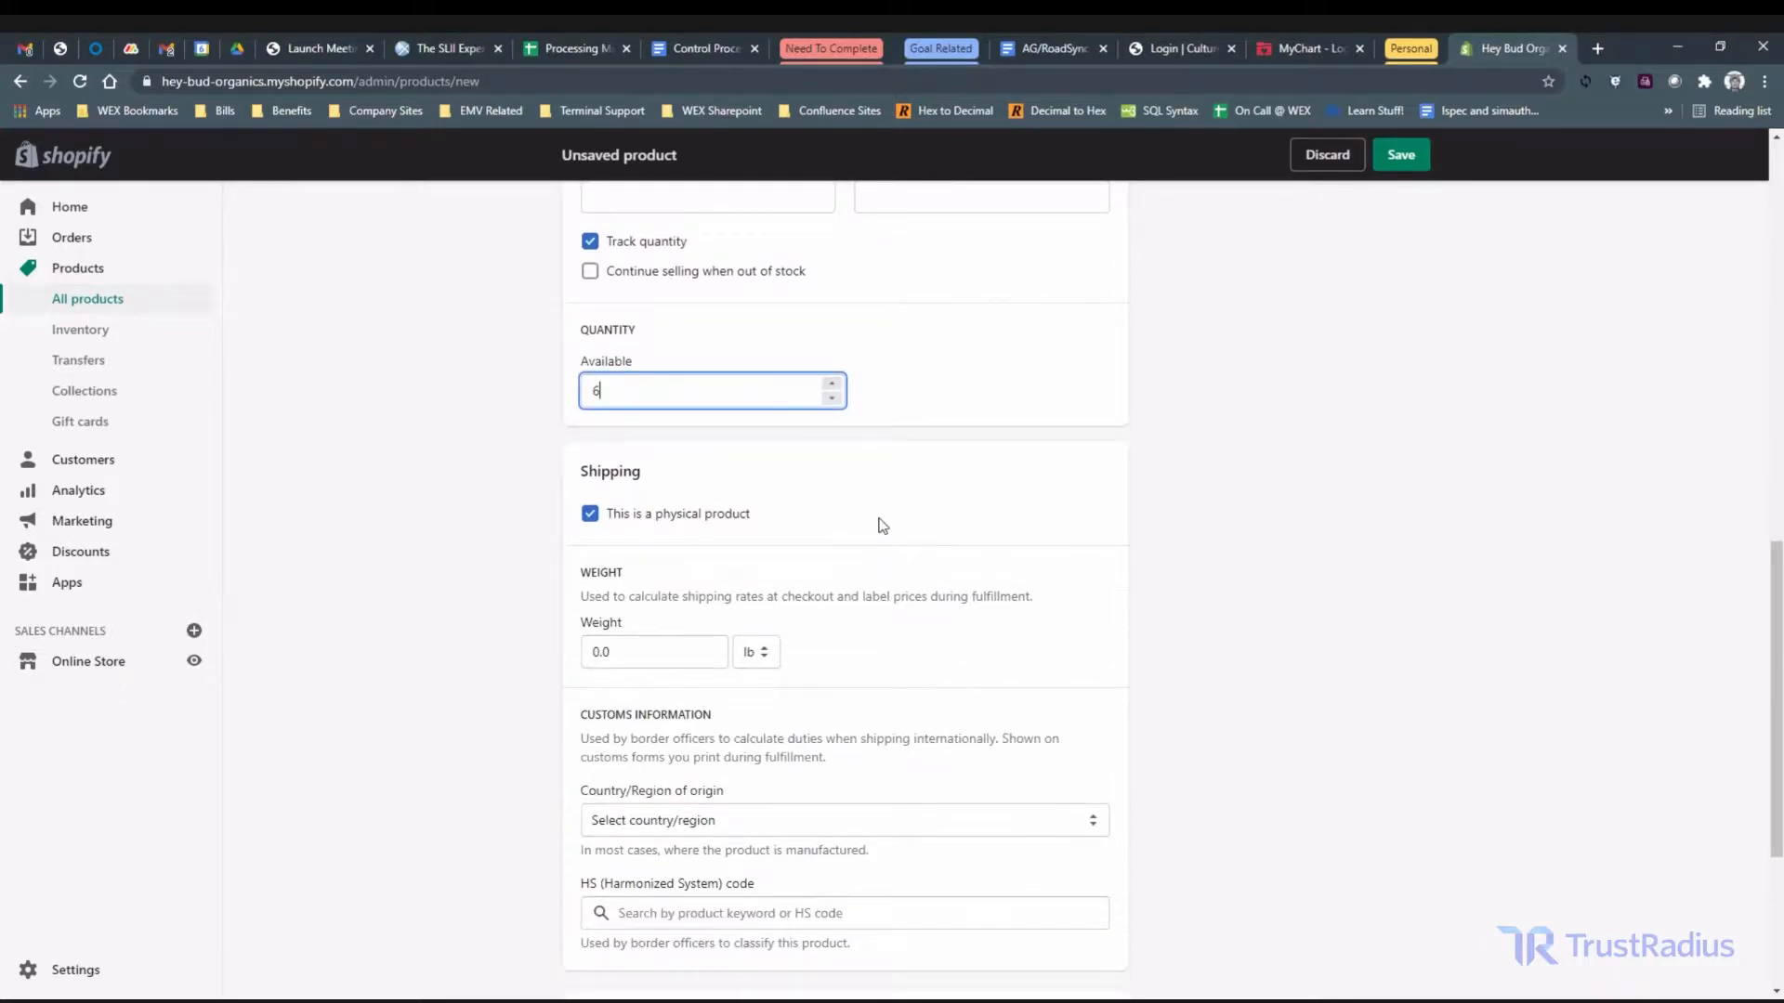
{"action": "scroll", "coordinate": [878, 523], "scroll_direction": "down", "scroll_amount": 2}
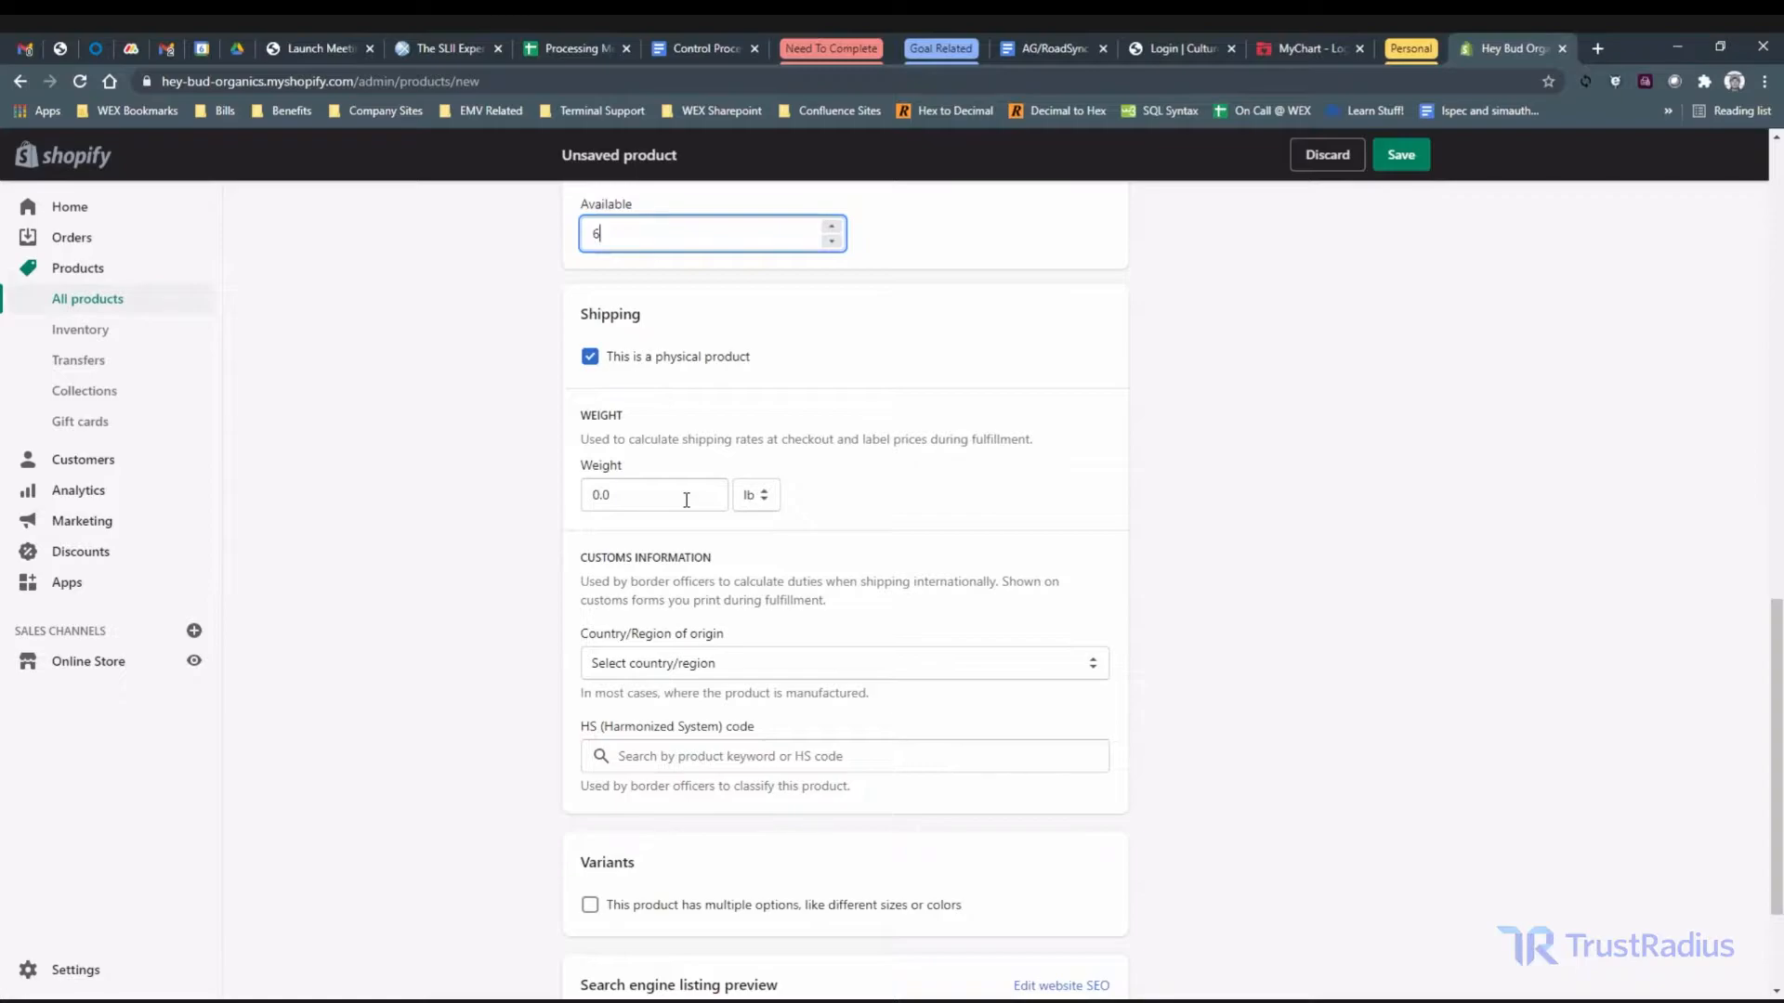
{"action": "left_click", "coordinate": [650, 499]}
{"action": "key", "text": "BackSpace"}
{"action": "key", "text": "BackSpace"}
{"action": "key", "text": "BackSpace"}
{"action": "type", "text": "1"}
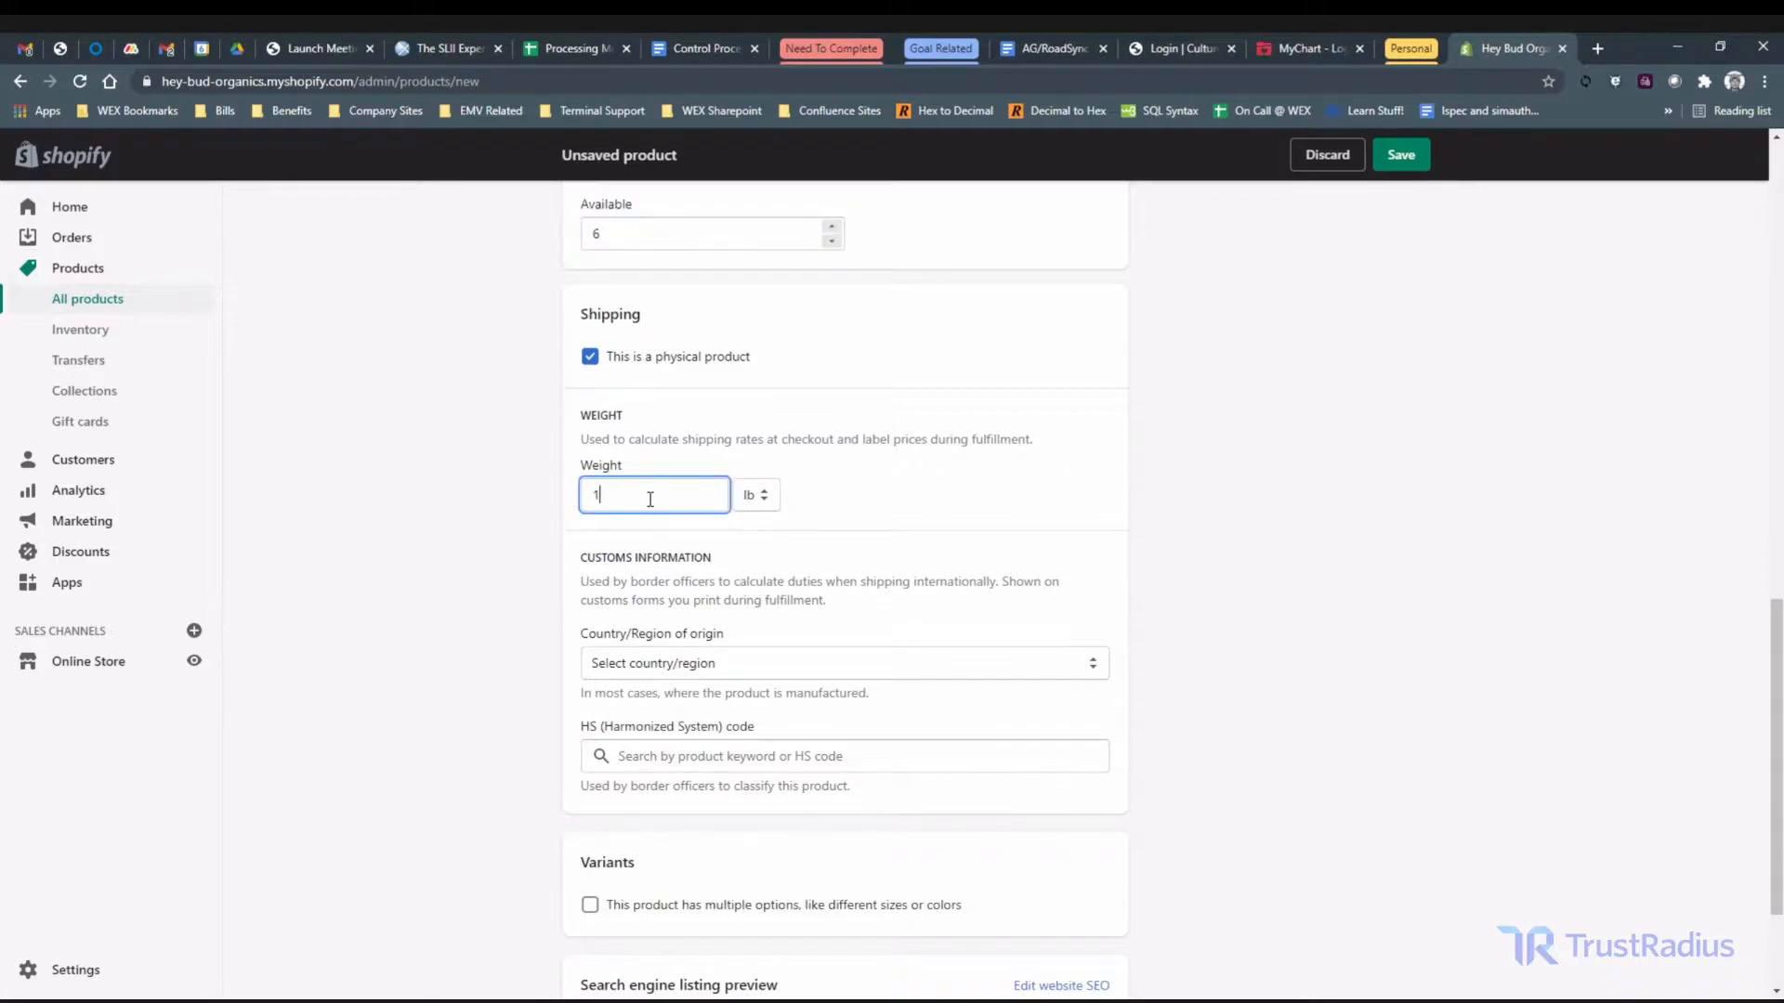
{"action": "type", "text": ".0"}
{"action": "left_click", "coordinate": [917, 506]}
- Enable multiple options for the product and add the Size values S, M, L and XL
{"action": "scroll", "coordinate": [900, 560], "scroll_direction": "down", "scroll_amount": 2}
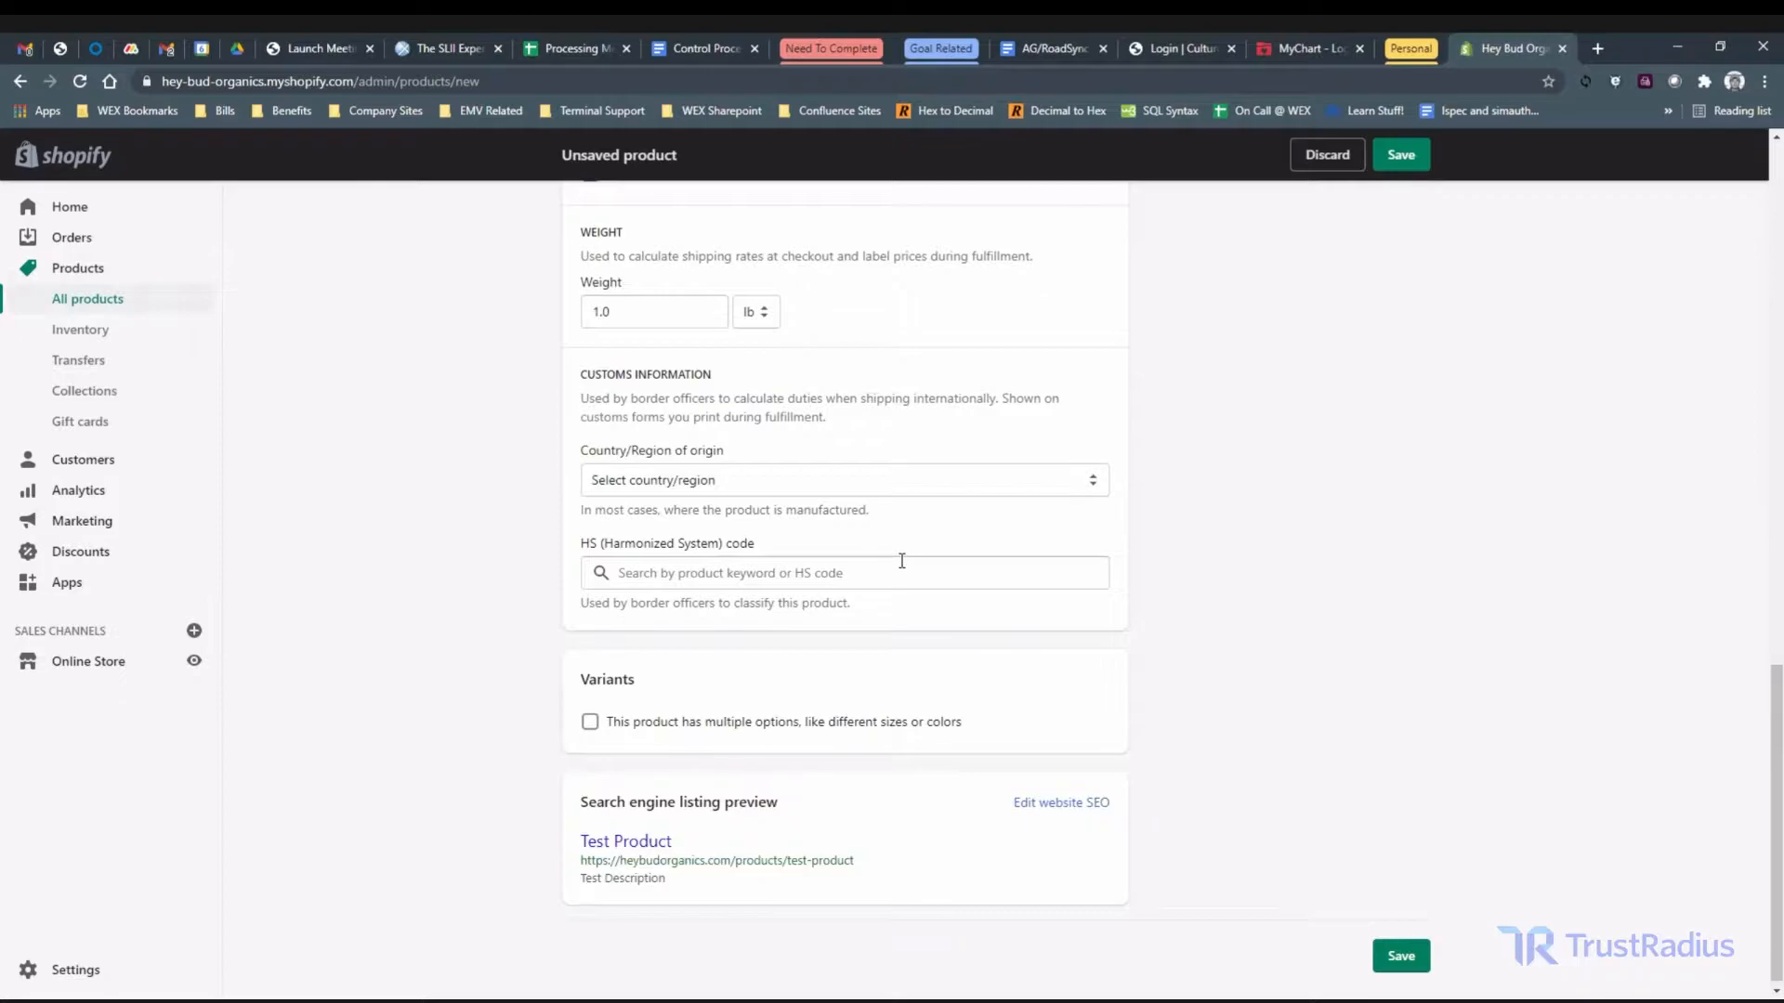
{"action": "left_click", "coordinate": [591, 722]}
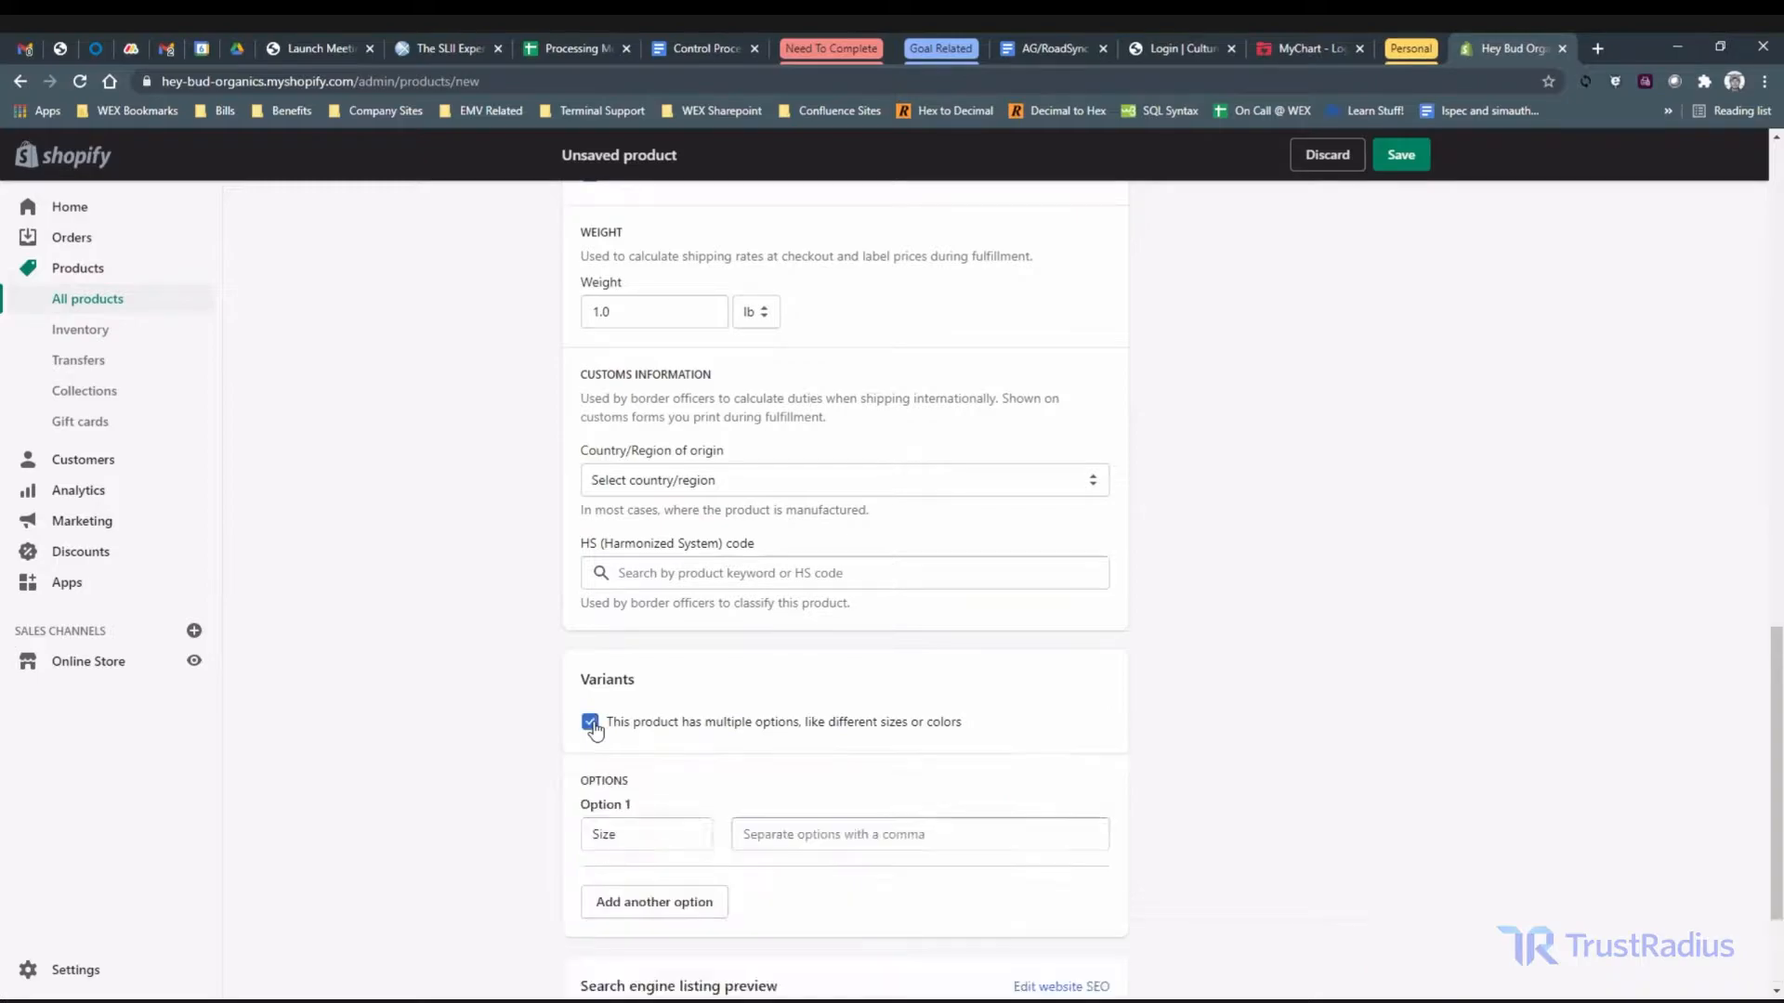
{"action": "scroll", "coordinate": [597, 729], "scroll_direction": "down", "scroll_amount": 2}
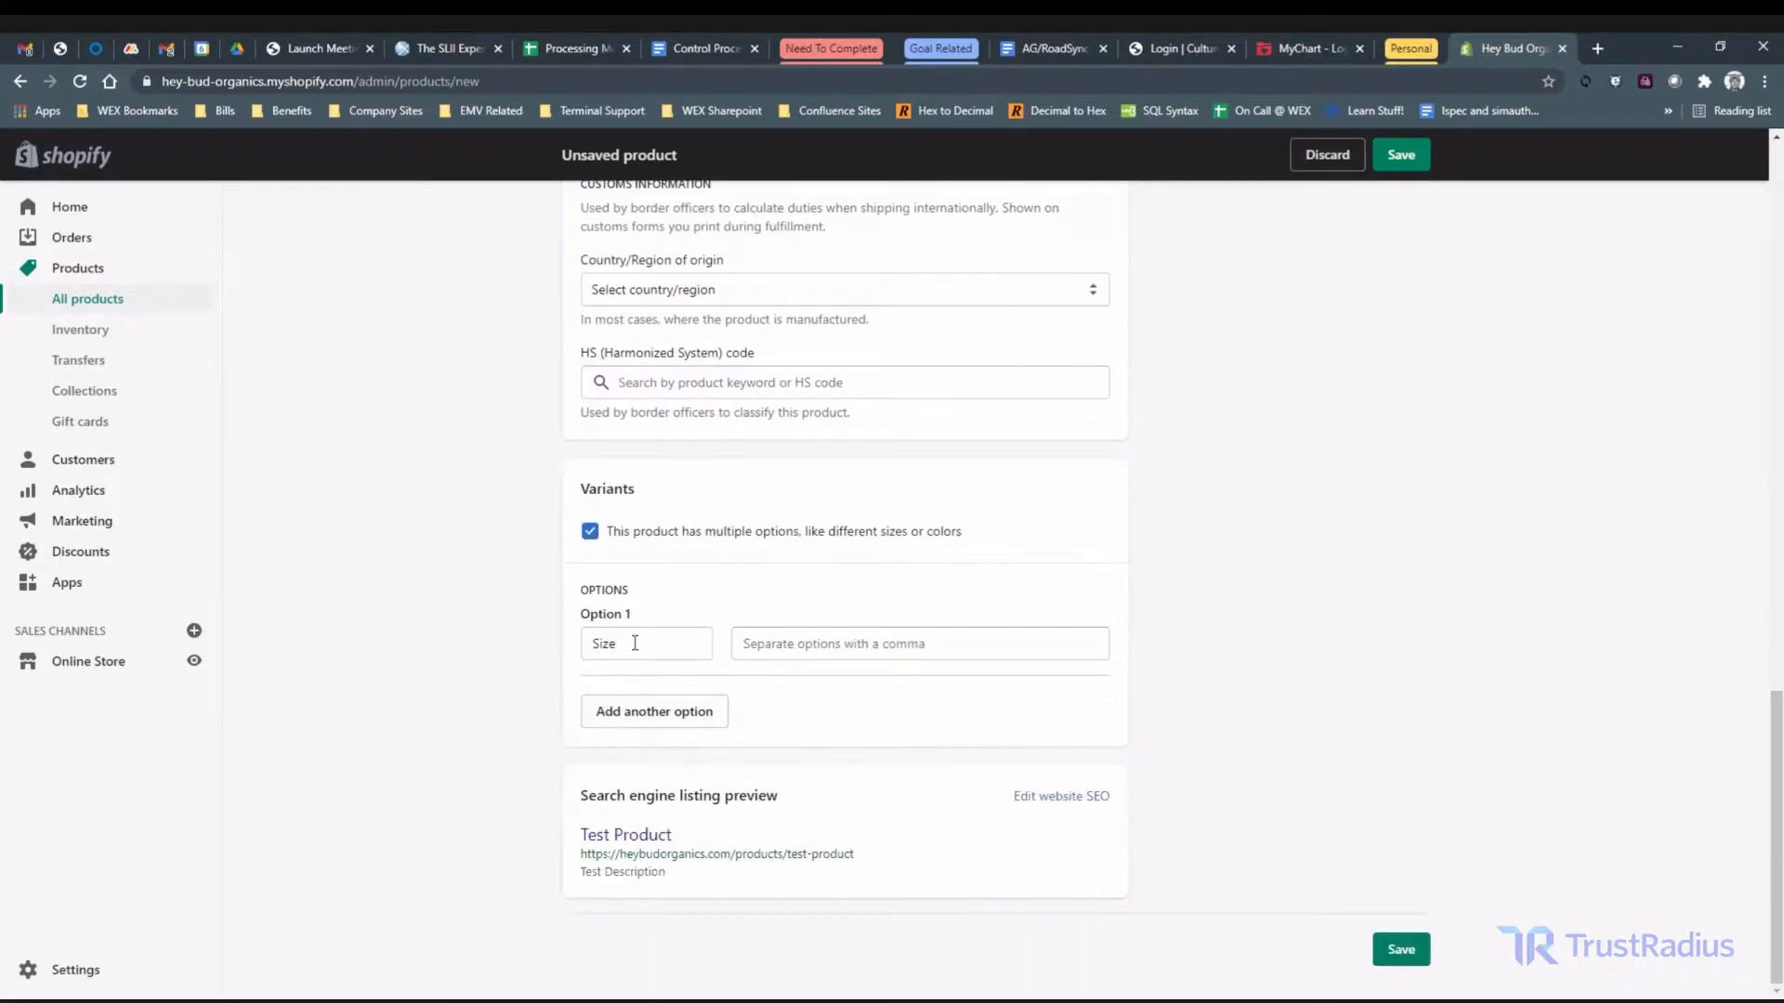
{"action": "left_click", "coordinate": [635, 643]}
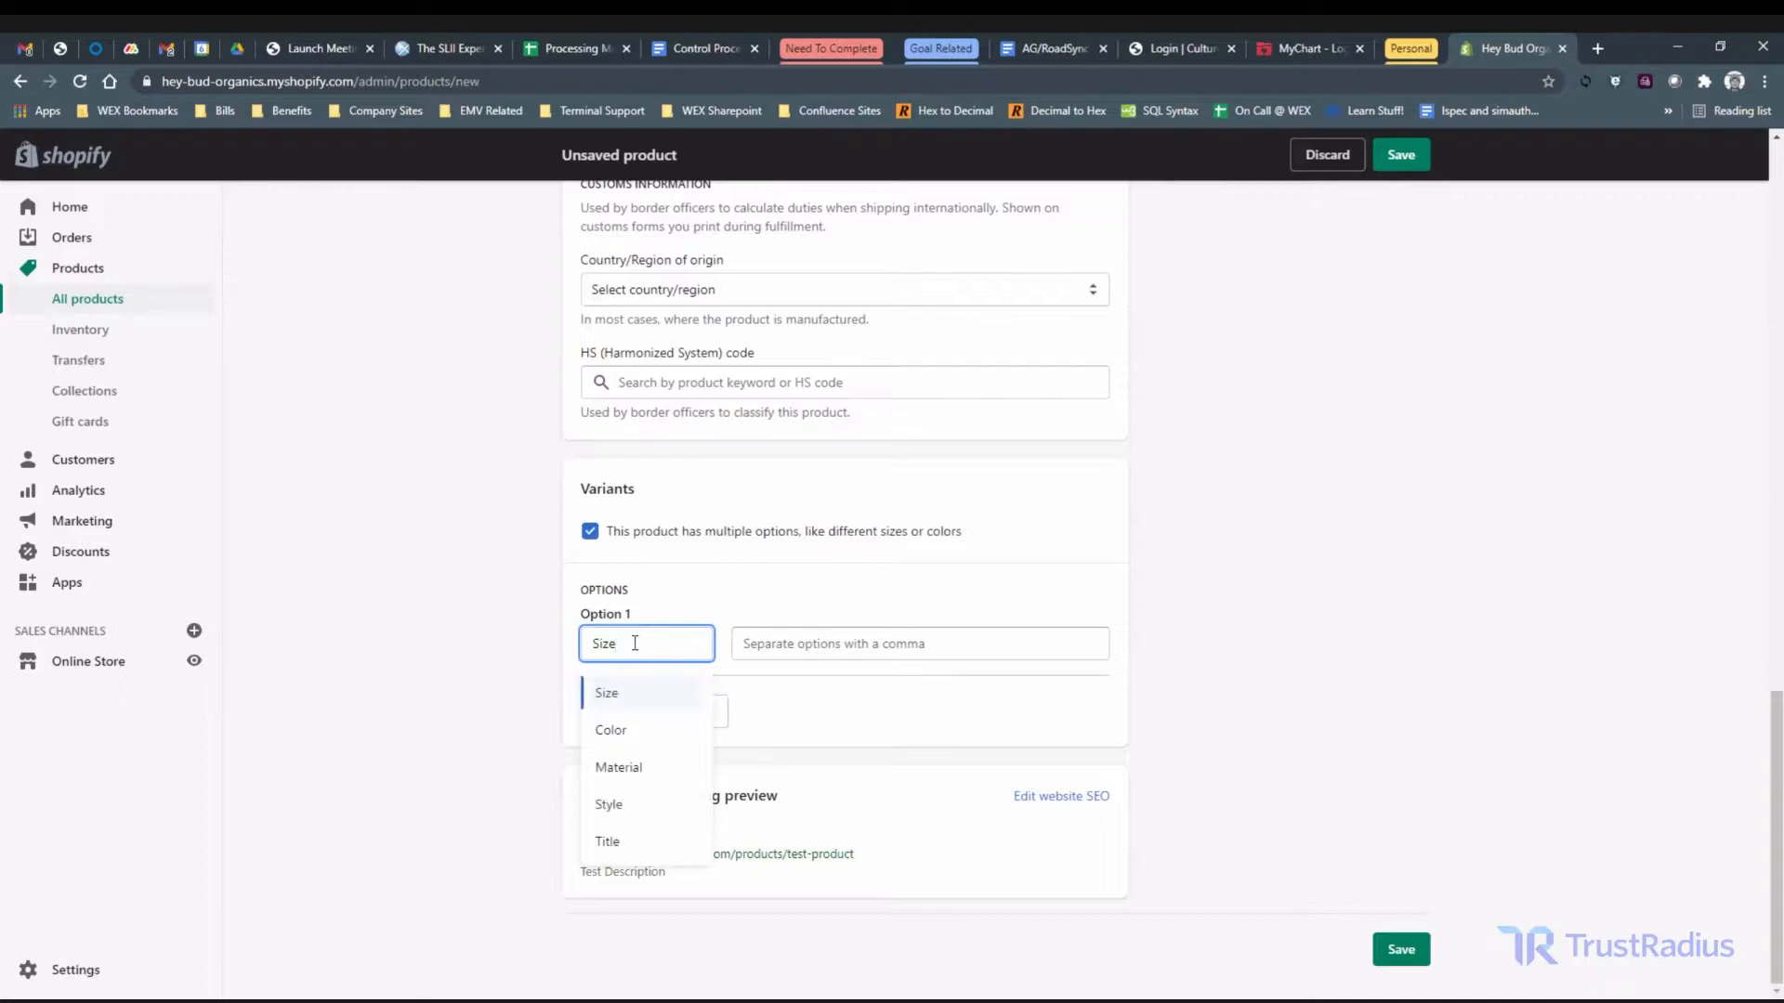
{"action": "left_click", "coordinate": [785, 636]}
{"action": "type", "text": "S"}
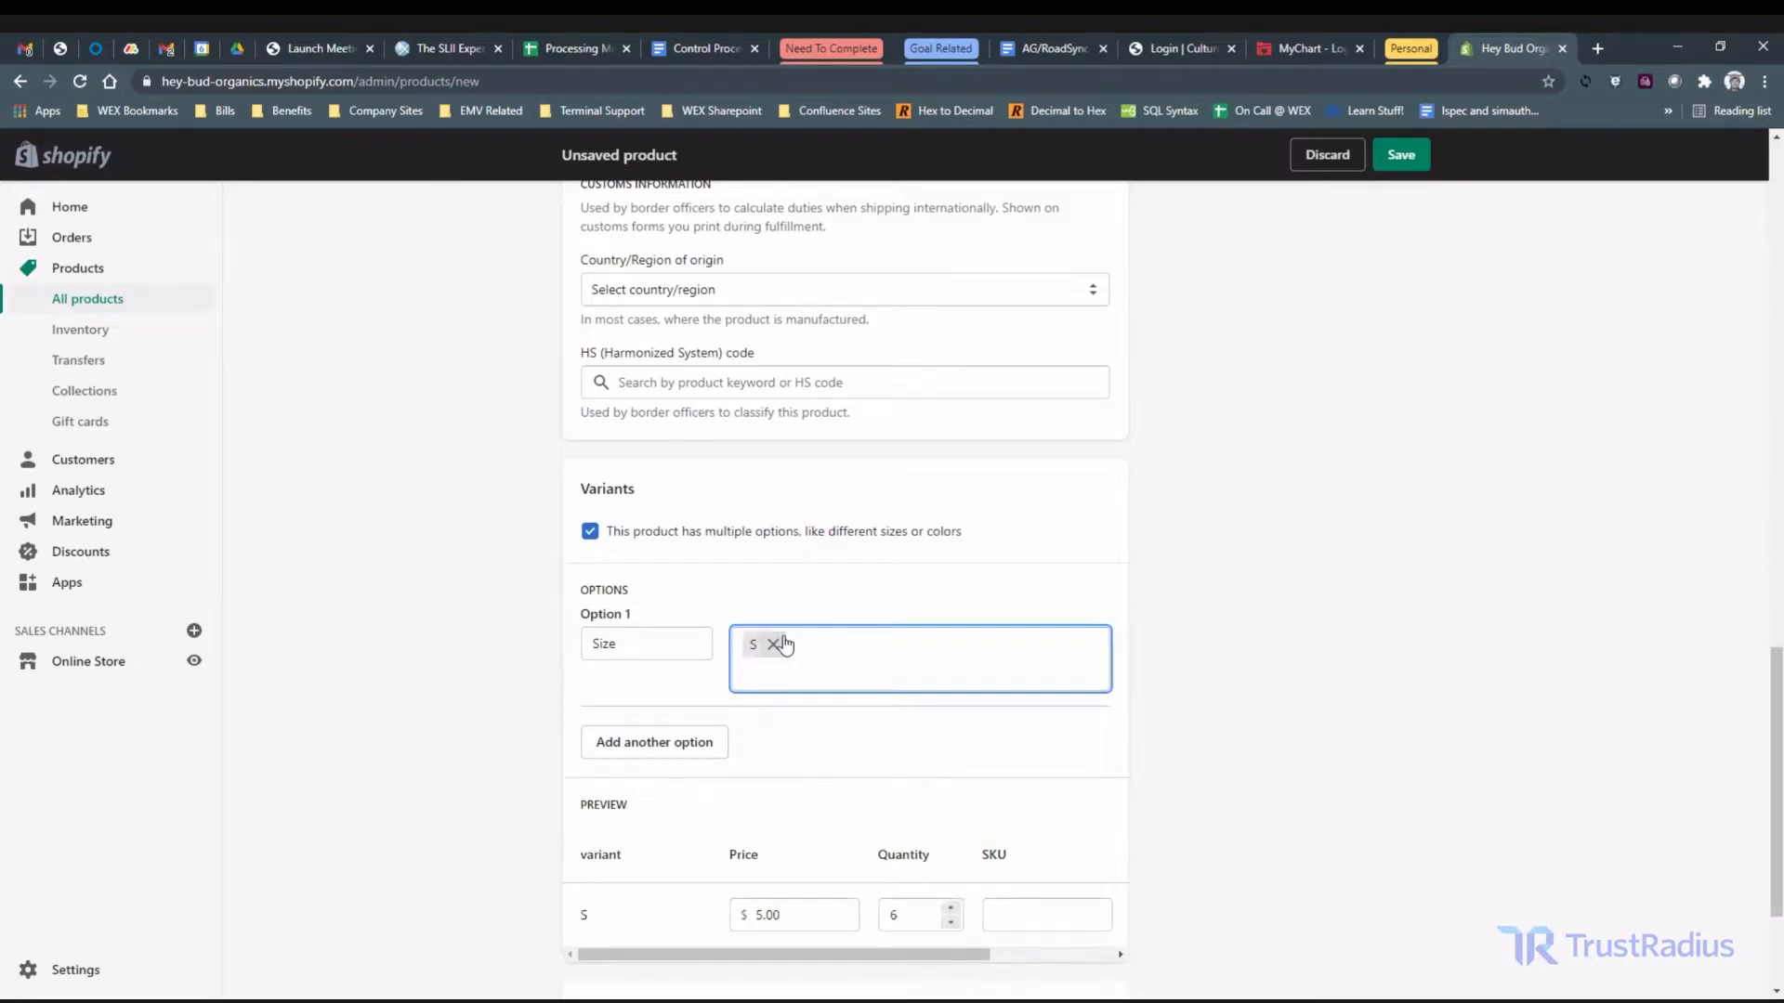
{"action": "type", "text": ",M"}
{"action": "type", "text": ",L,"}
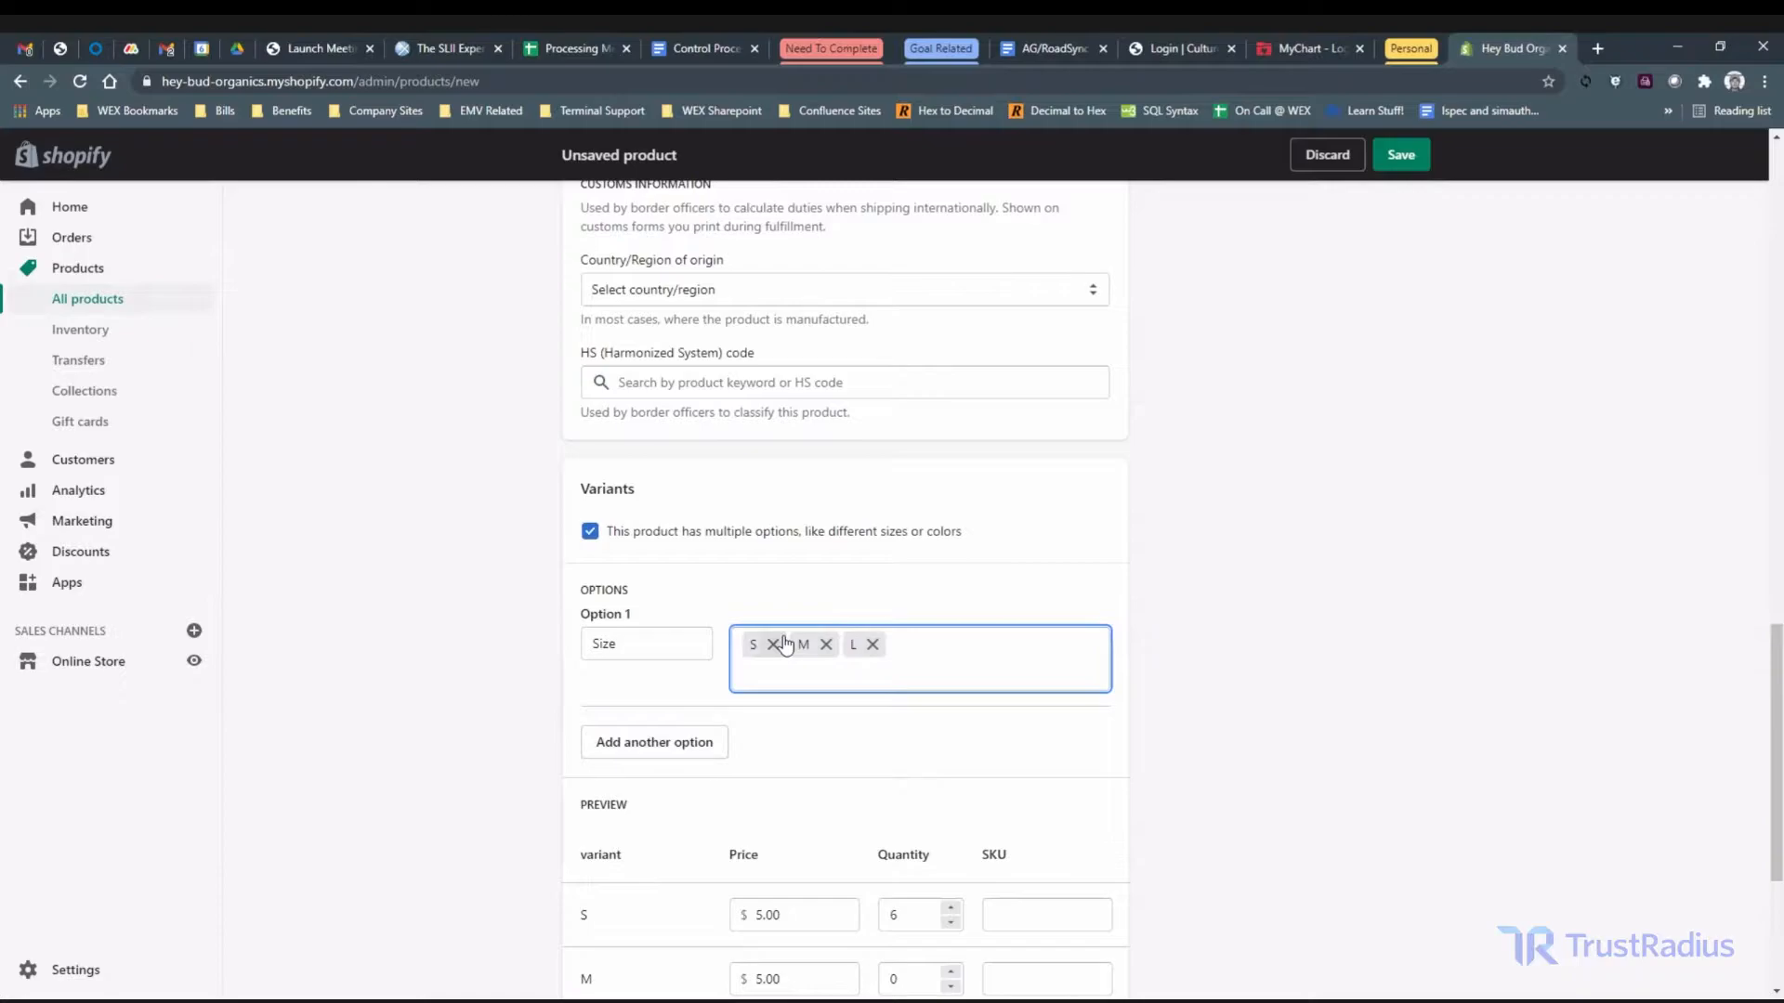
{"action": "type", "text": "XL\\"}
{"action": "key", "text": "BackSpace"}
{"action": "key", "text": "BackSpace"}
{"action": "key", "text": "BackSpace"}
{"action": "type", "text": ",XL,"}
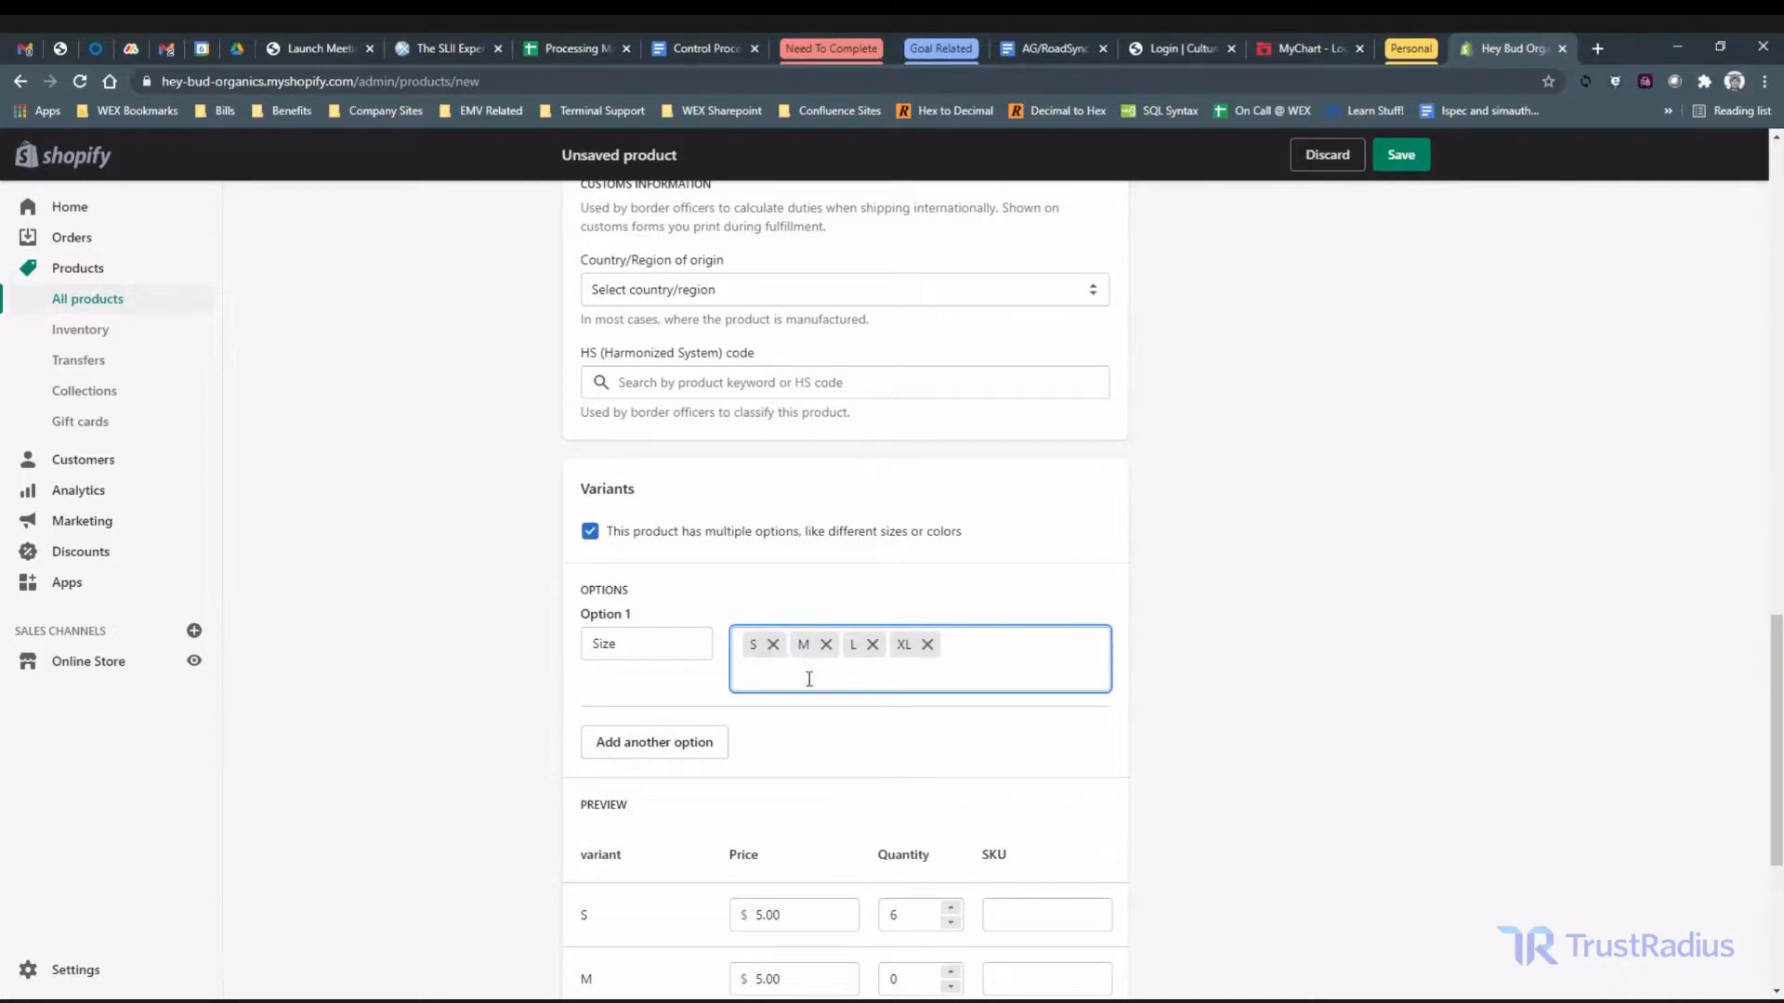
- Set the variant quantities to 4 for M, 3 for L and 4 for XL
{"action": "scroll", "coordinate": [820, 708], "scroll_direction": "down", "scroll_amount": 3}
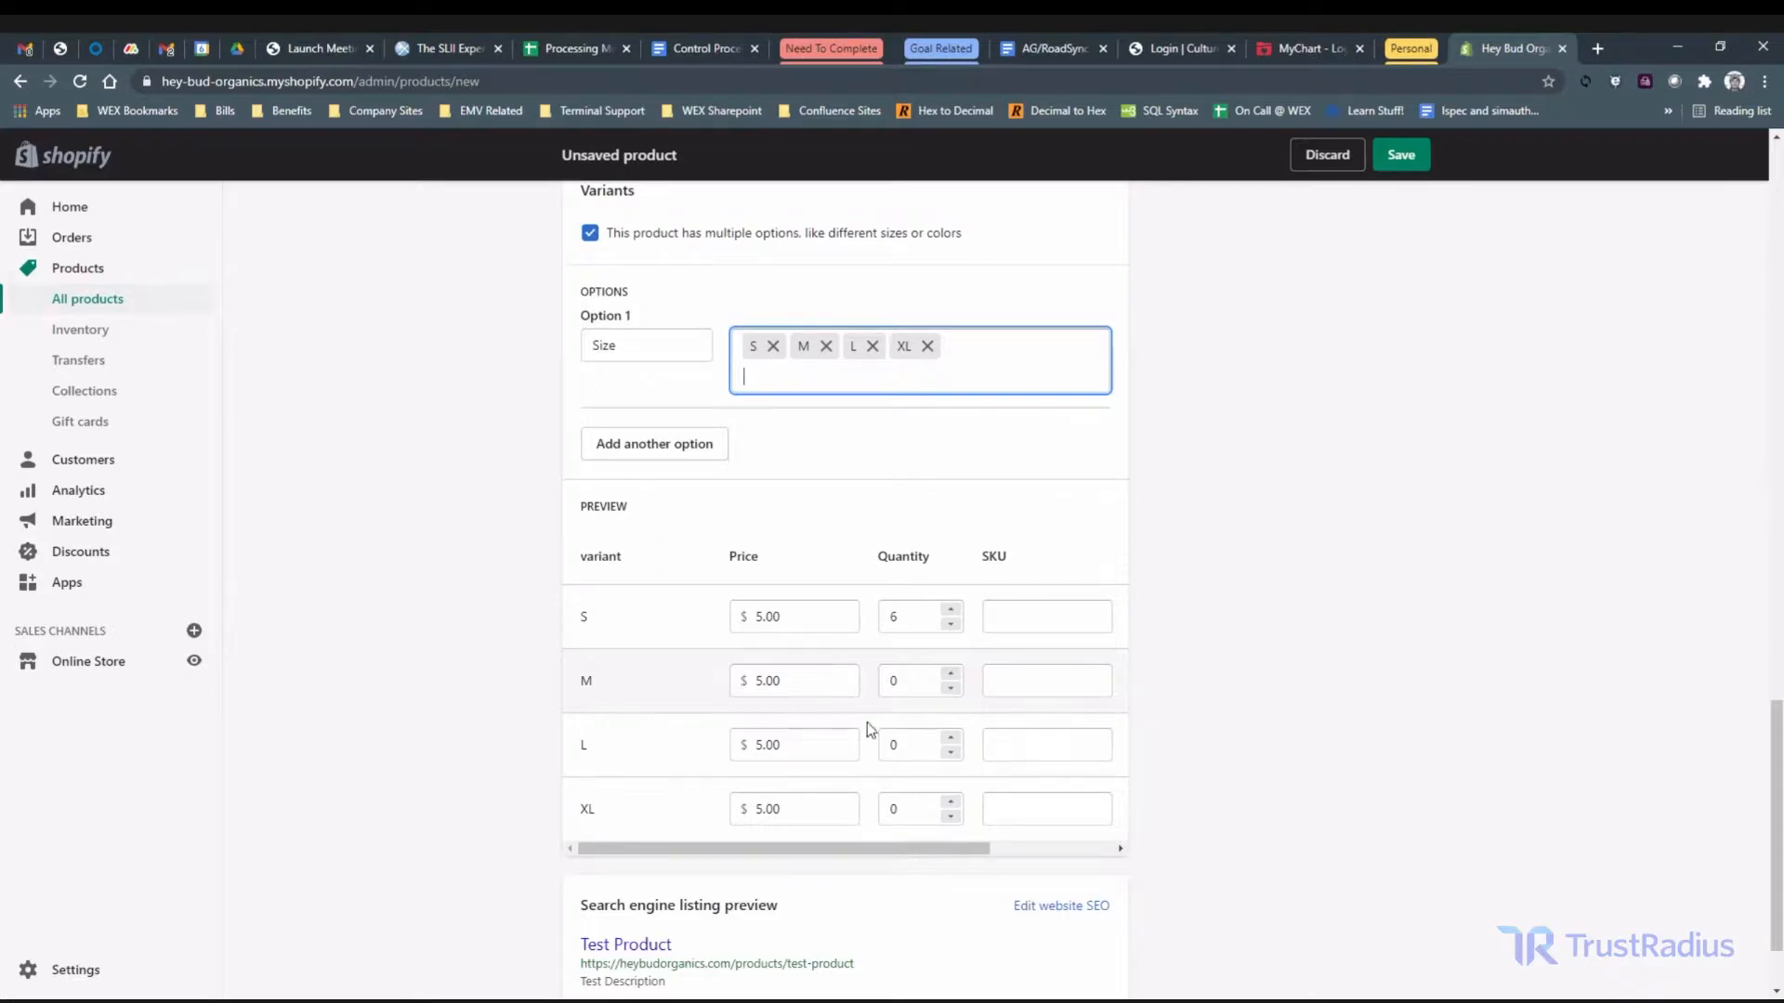
{"action": "left_click", "coordinate": [951, 673]}
{"action": "left_click", "coordinate": [951, 673]}
{"action": "left_click", "coordinate": [951, 674]}
{"action": "left_click", "coordinate": [952, 673]}
{"action": "left_click", "coordinate": [951, 739]}
{"action": "left_click", "coordinate": [951, 739]}
{"action": "left_click", "coordinate": [951, 739]}
{"action": "left_click", "coordinate": [950, 801]}
{"action": "left_click", "coordinate": [950, 802]}
{"action": "left_click", "coordinate": [950, 801]}
{"action": "left_click", "coordinate": [950, 802]}
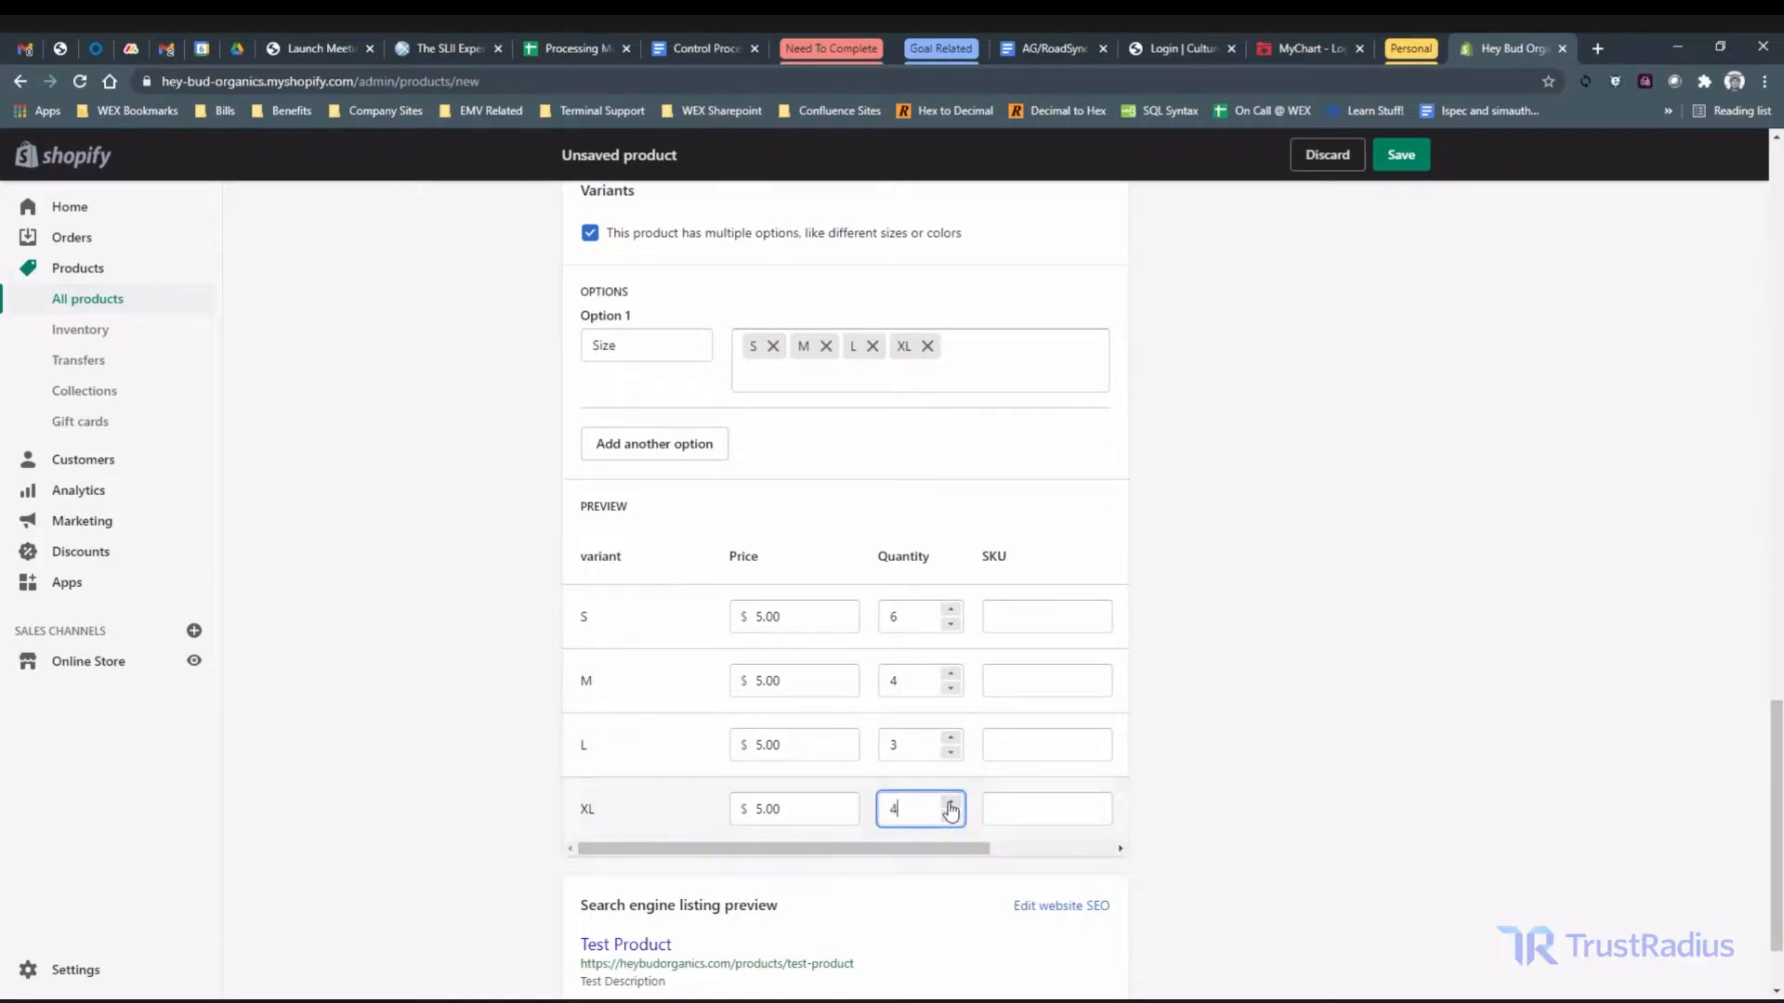
- Assign the SKUs 123 to S, 456 to M, 789 to L and 234 to XL
{"action": "left_click", "coordinate": [1044, 627]}
{"action": "type", "text": "123"}
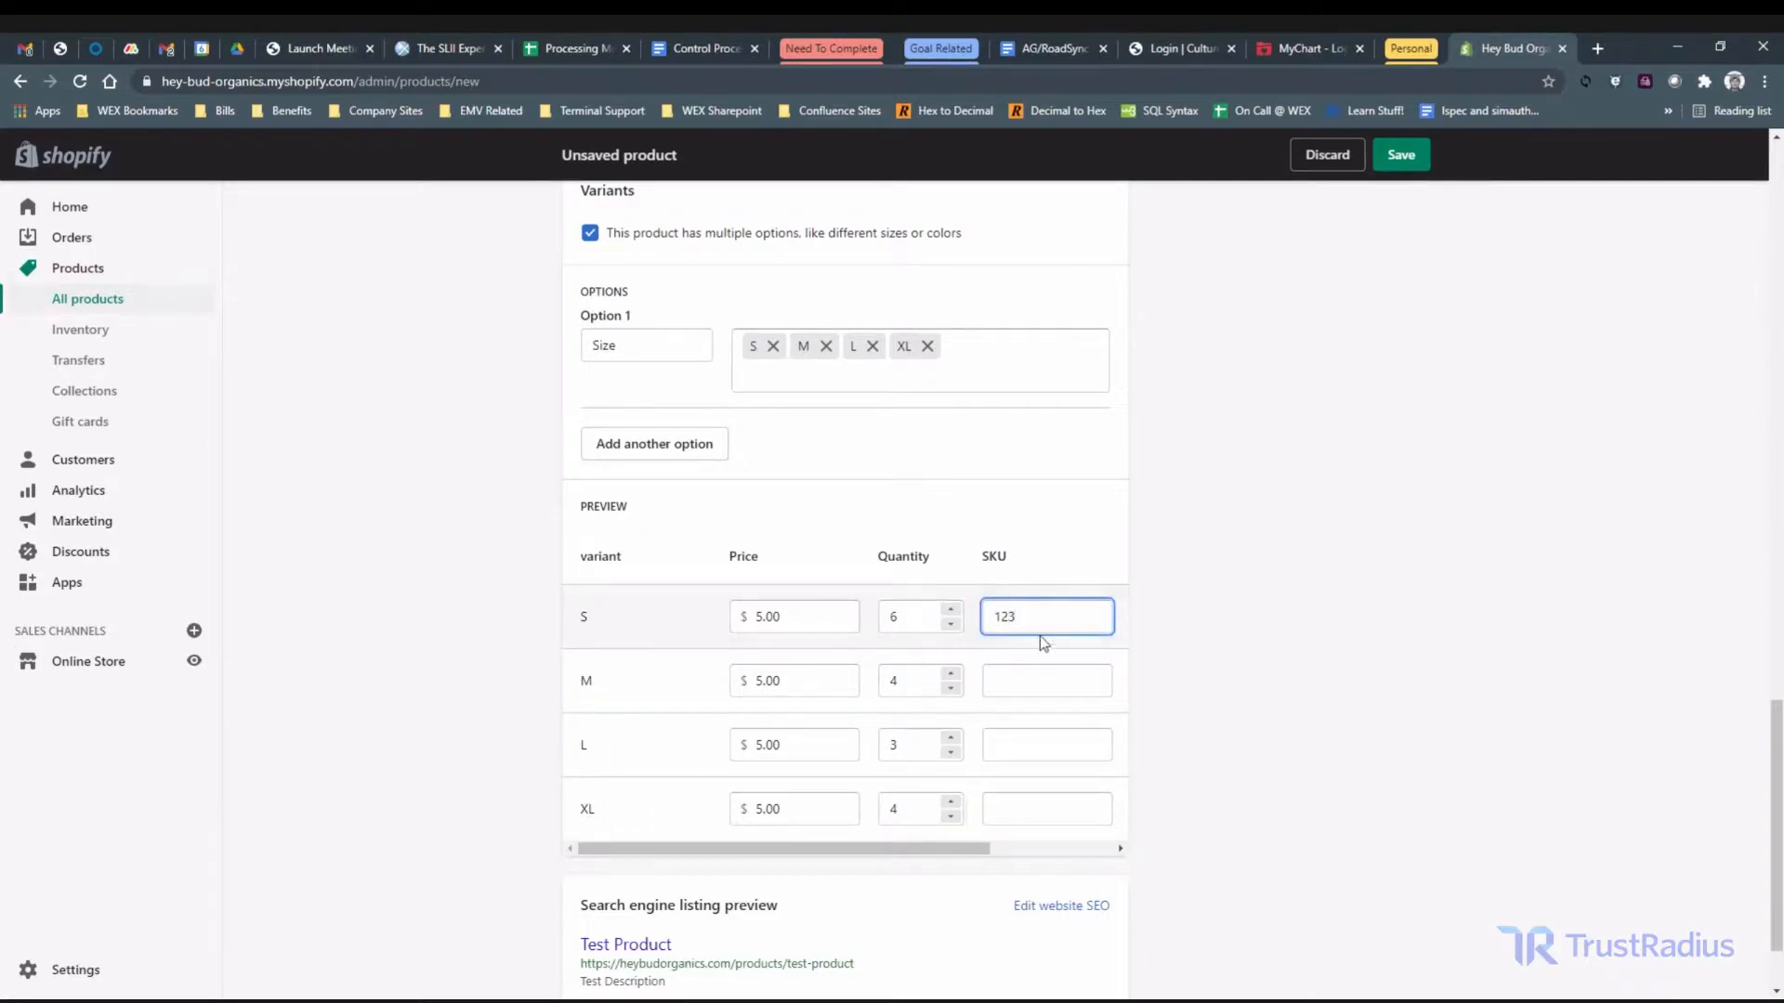
{"action": "left_click", "coordinate": [1028, 681]}
{"action": "type", "text": "456"}
{"action": "left_click", "coordinate": [1016, 748]}
{"action": "type", "text": "789"}
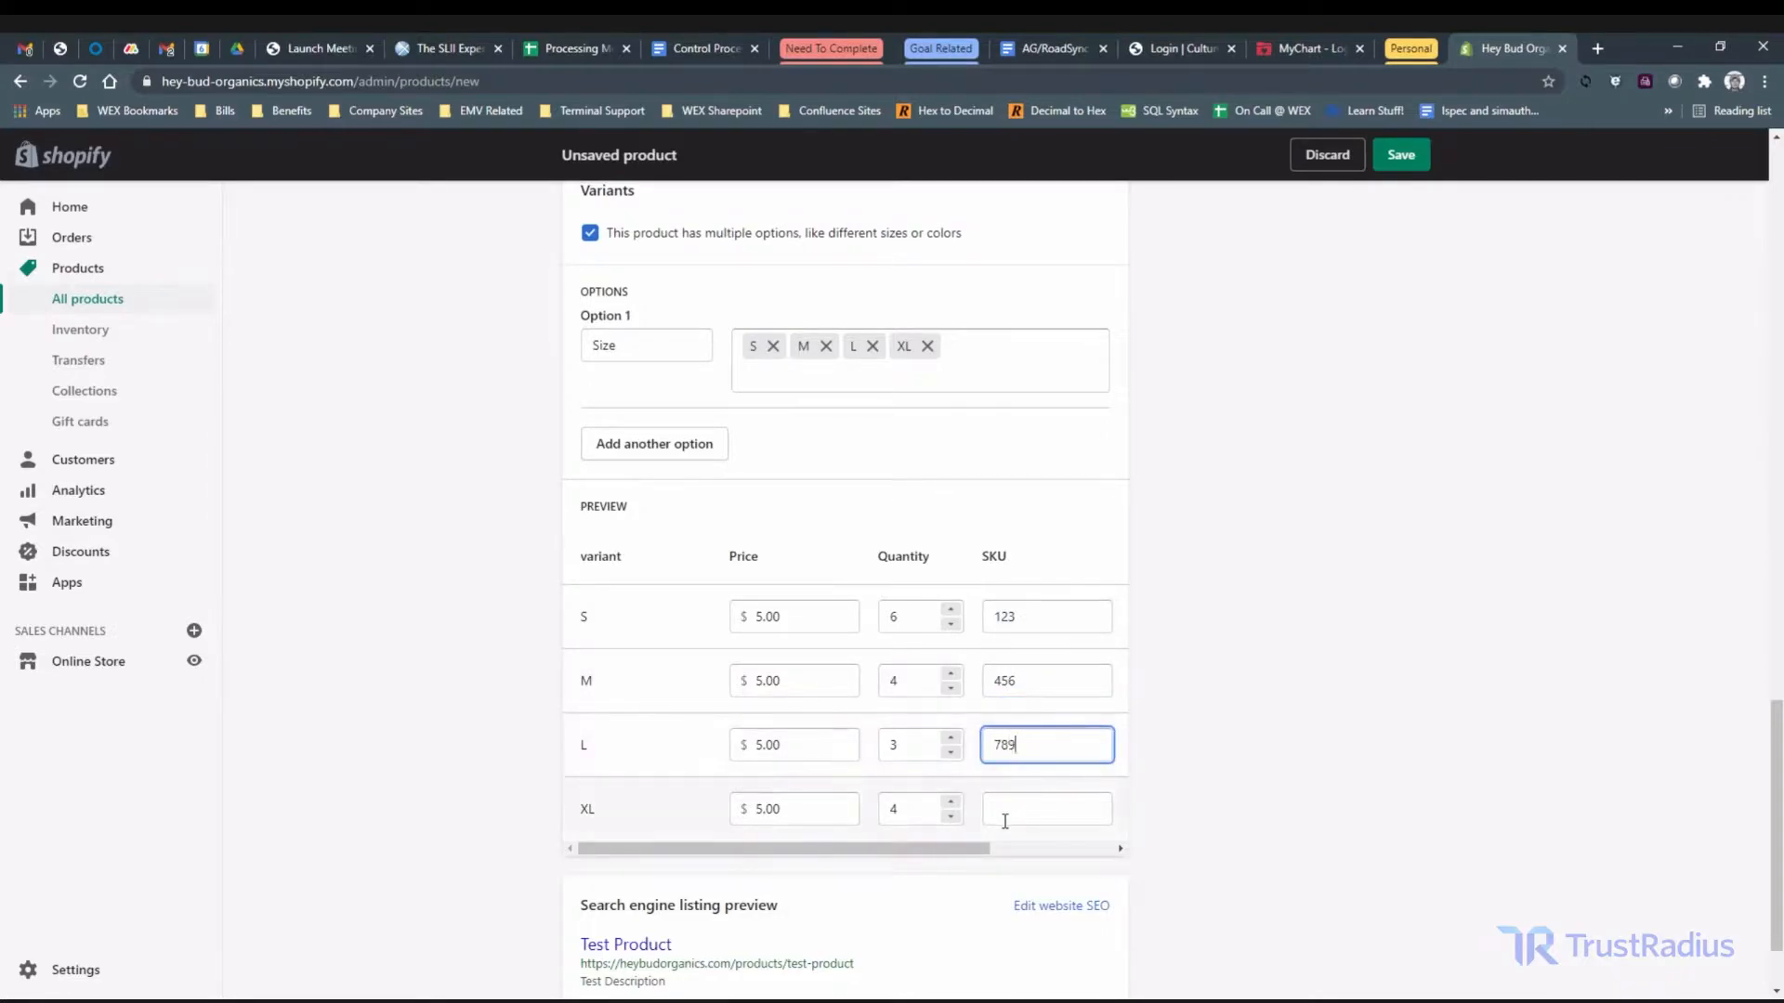
{"action": "left_click", "coordinate": [1012, 808]}
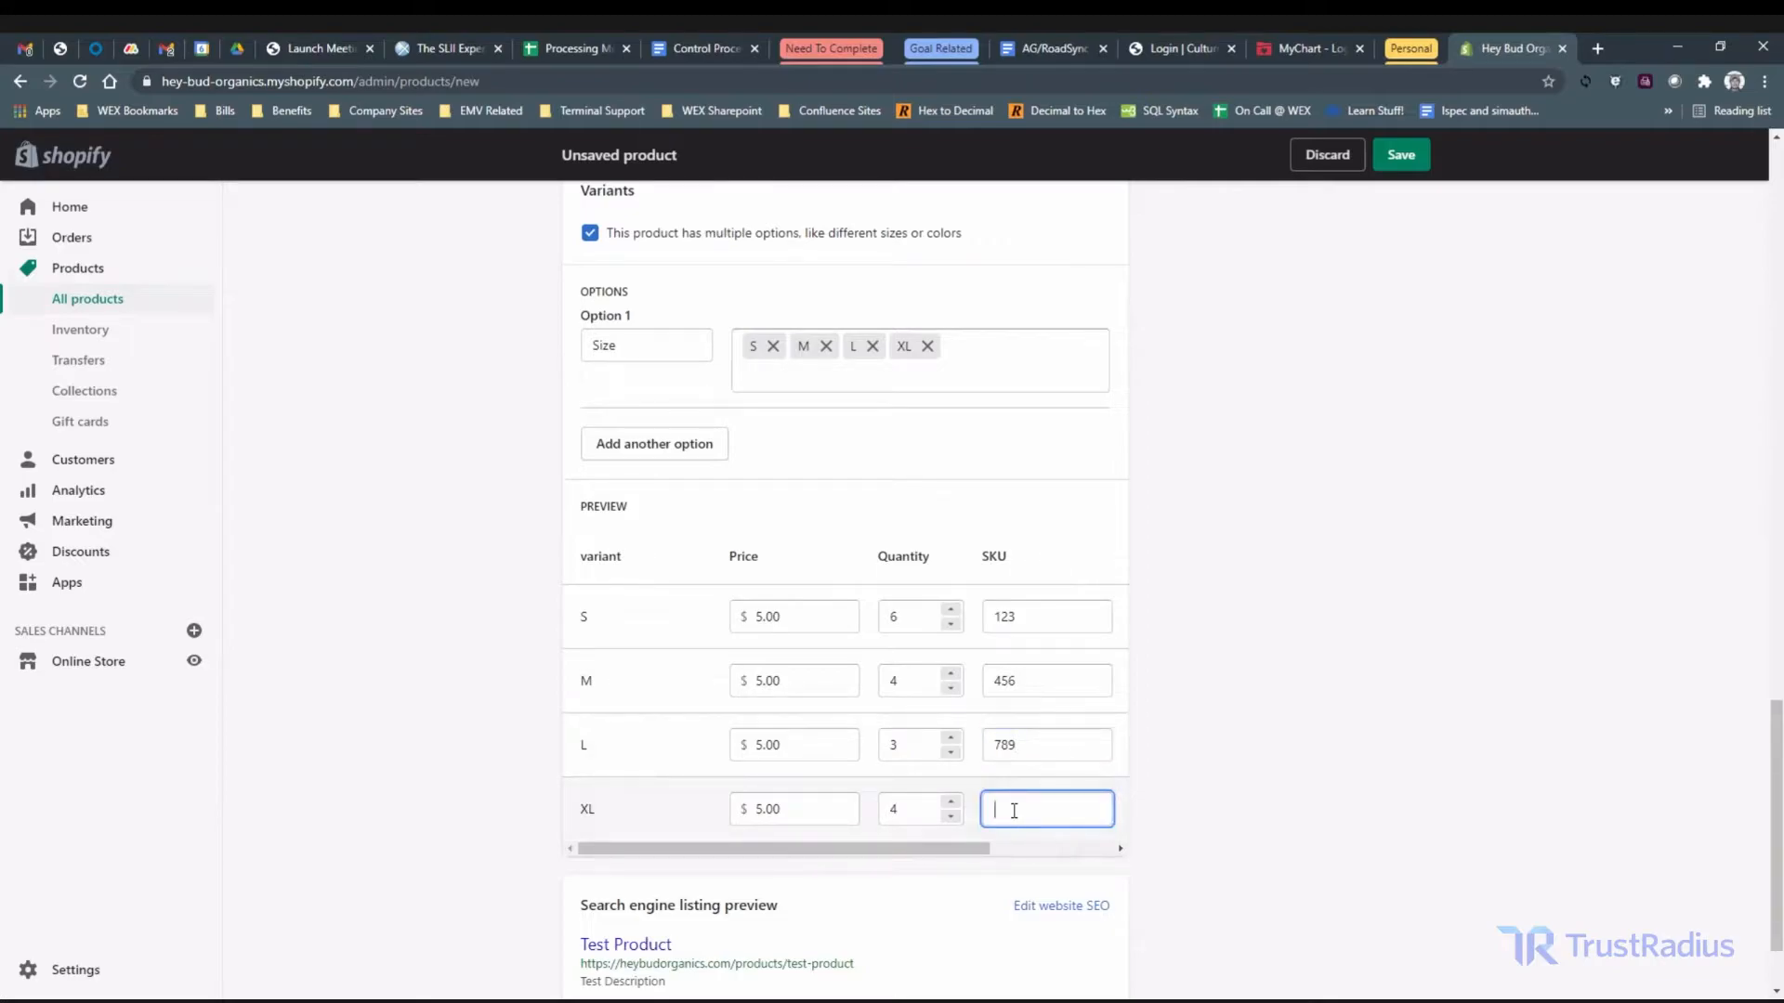
{"action": "type", "text": "234"}
- Review the filled-in product form and examine the suggestions offered for product type and vendor
{"action": "scroll", "coordinate": [1291, 643], "scroll_direction": "down", "scroll_amount": 1}
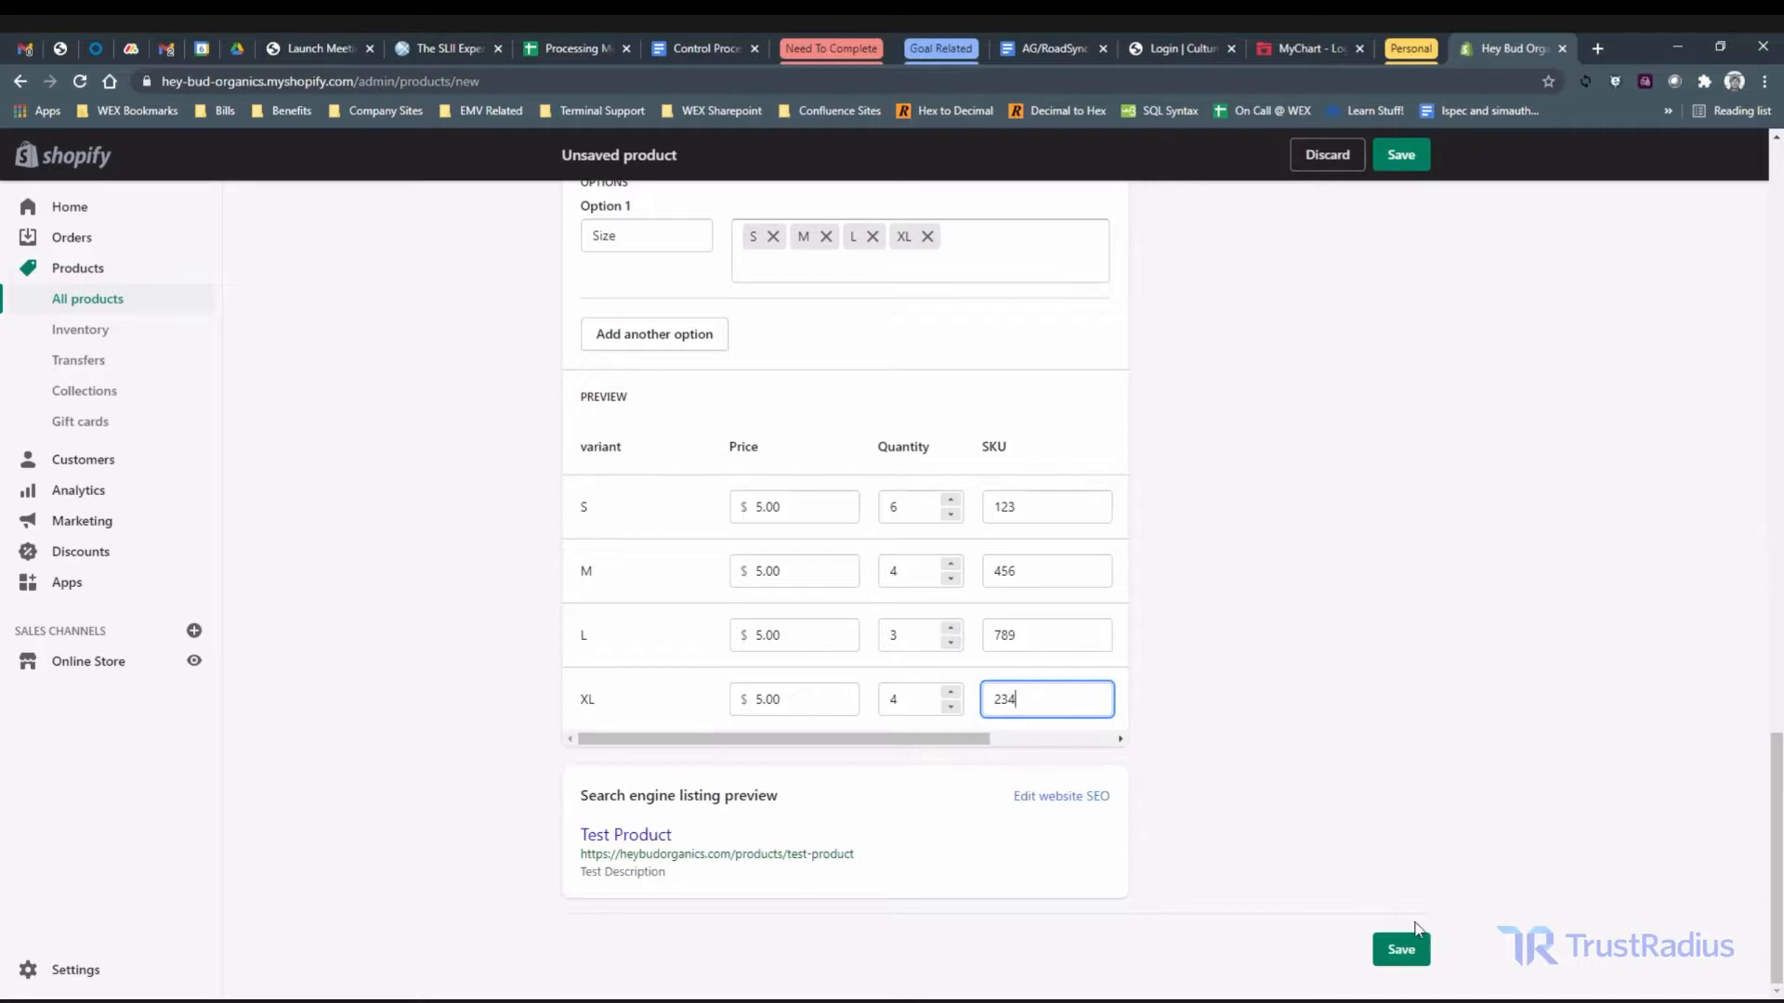
{"action": "scroll", "coordinate": [1382, 563], "scroll_direction": "up", "scroll_amount": 20}
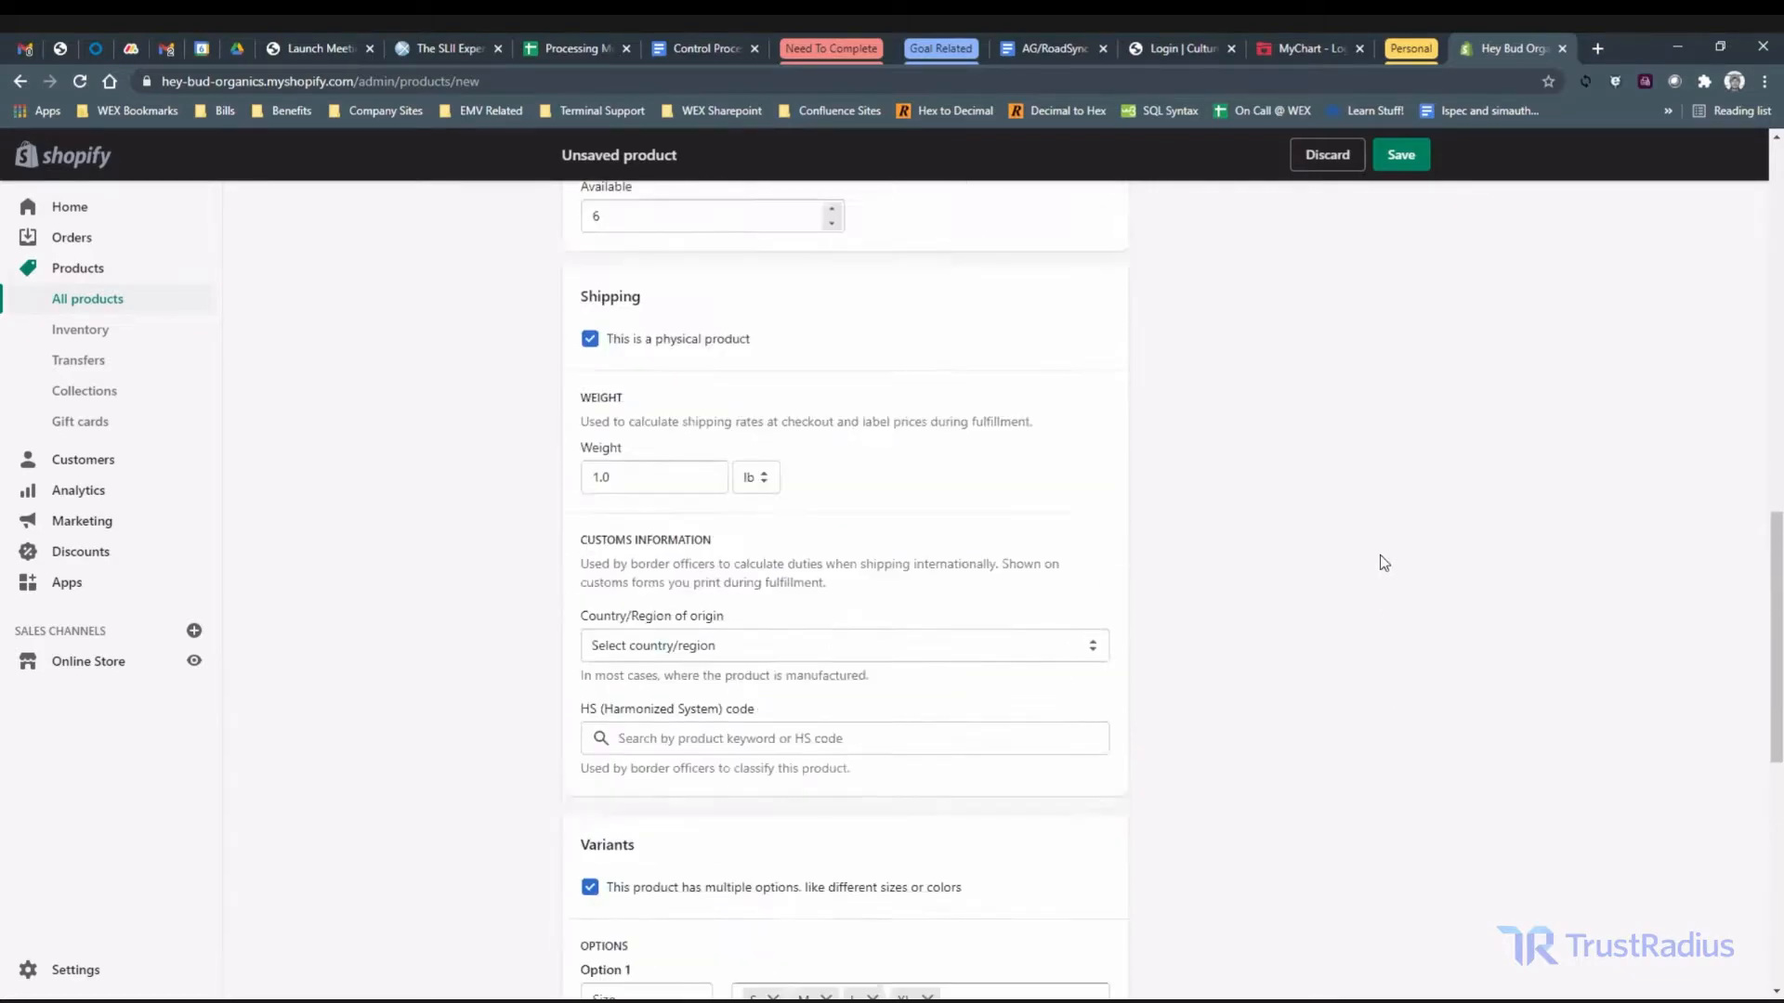
{"action": "scroll", "coordinate": [1382, 562], "scroll_direction": "up", "scroll_amount": 5}
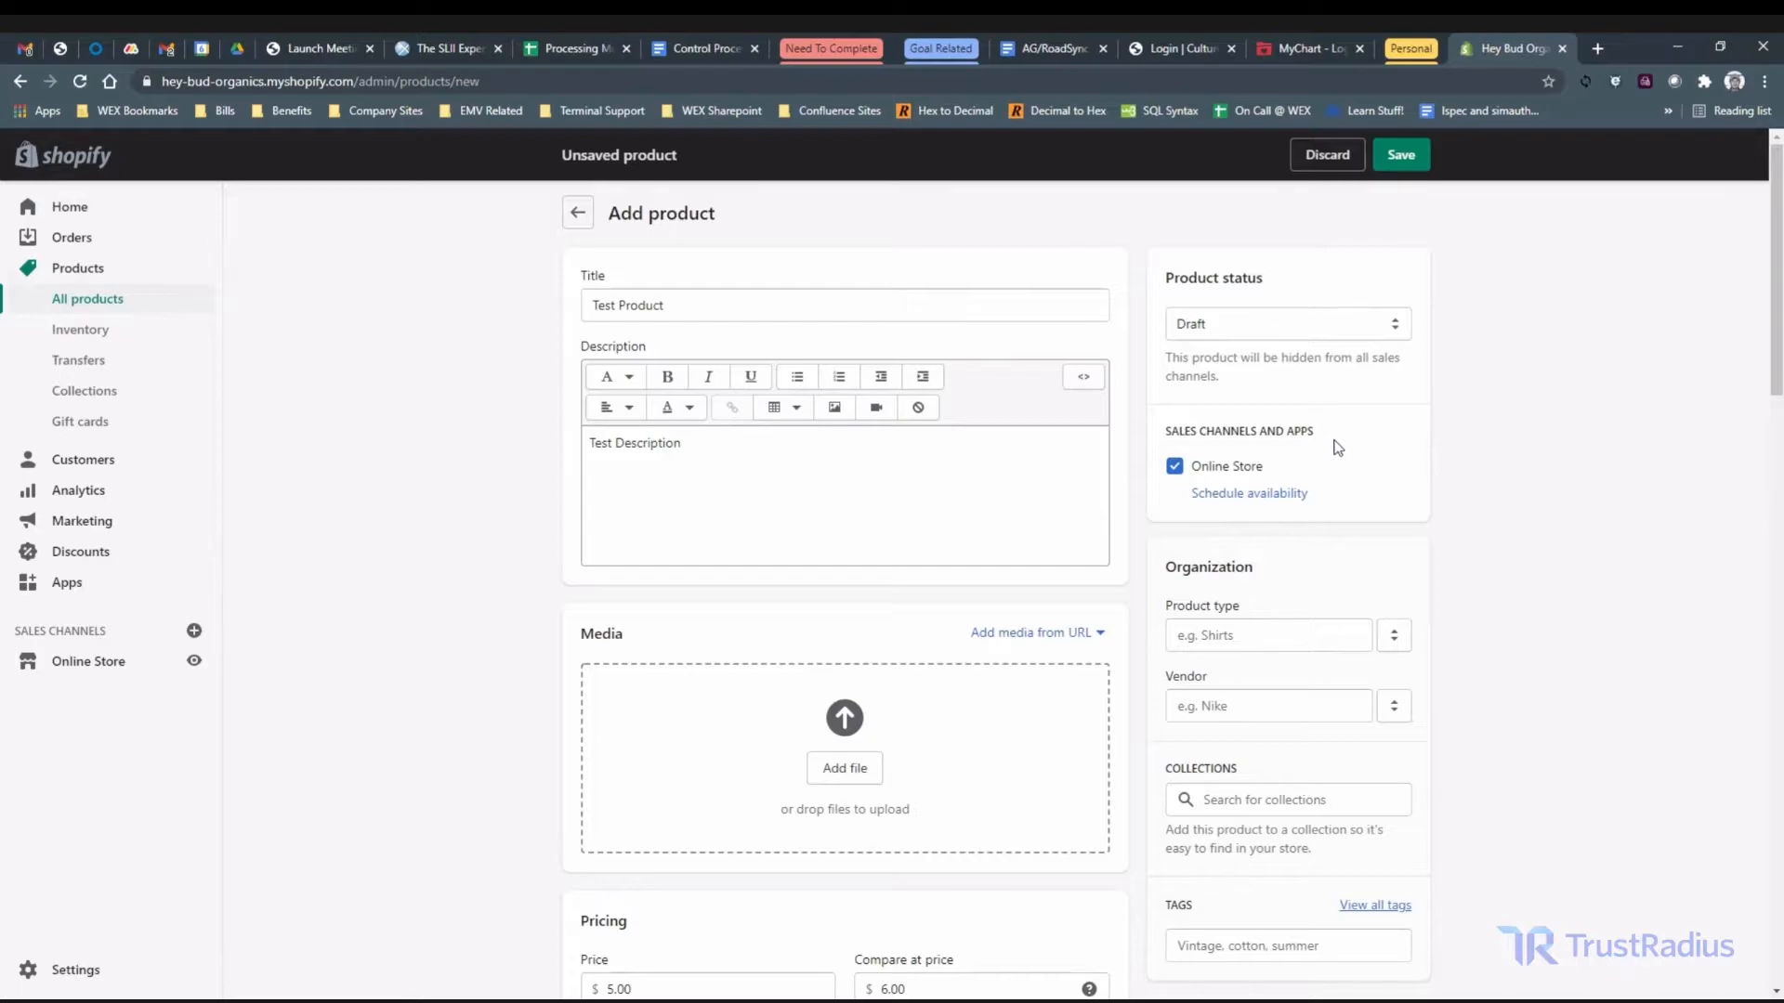
{"action": "scroll", "coordinate": [1338, 446], "scroll_direction": "down", "scroll_amount": 3}
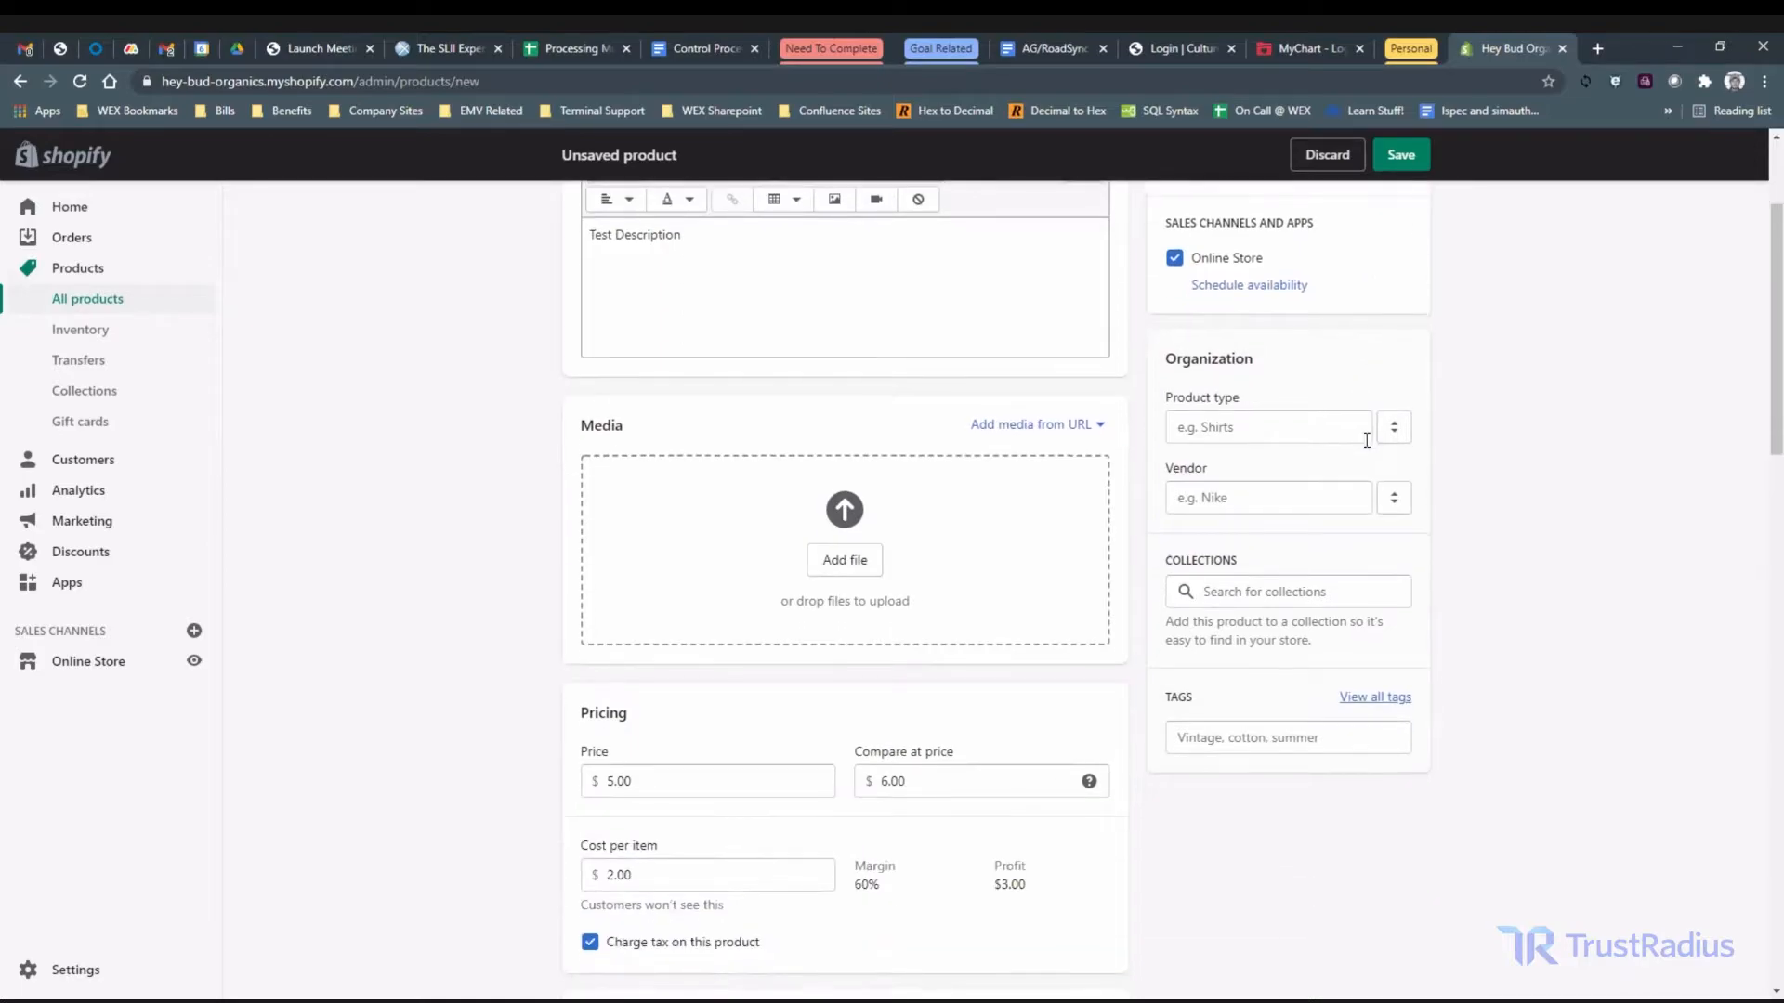
{"action": "left_click", "coordinate": [1346, 431]}
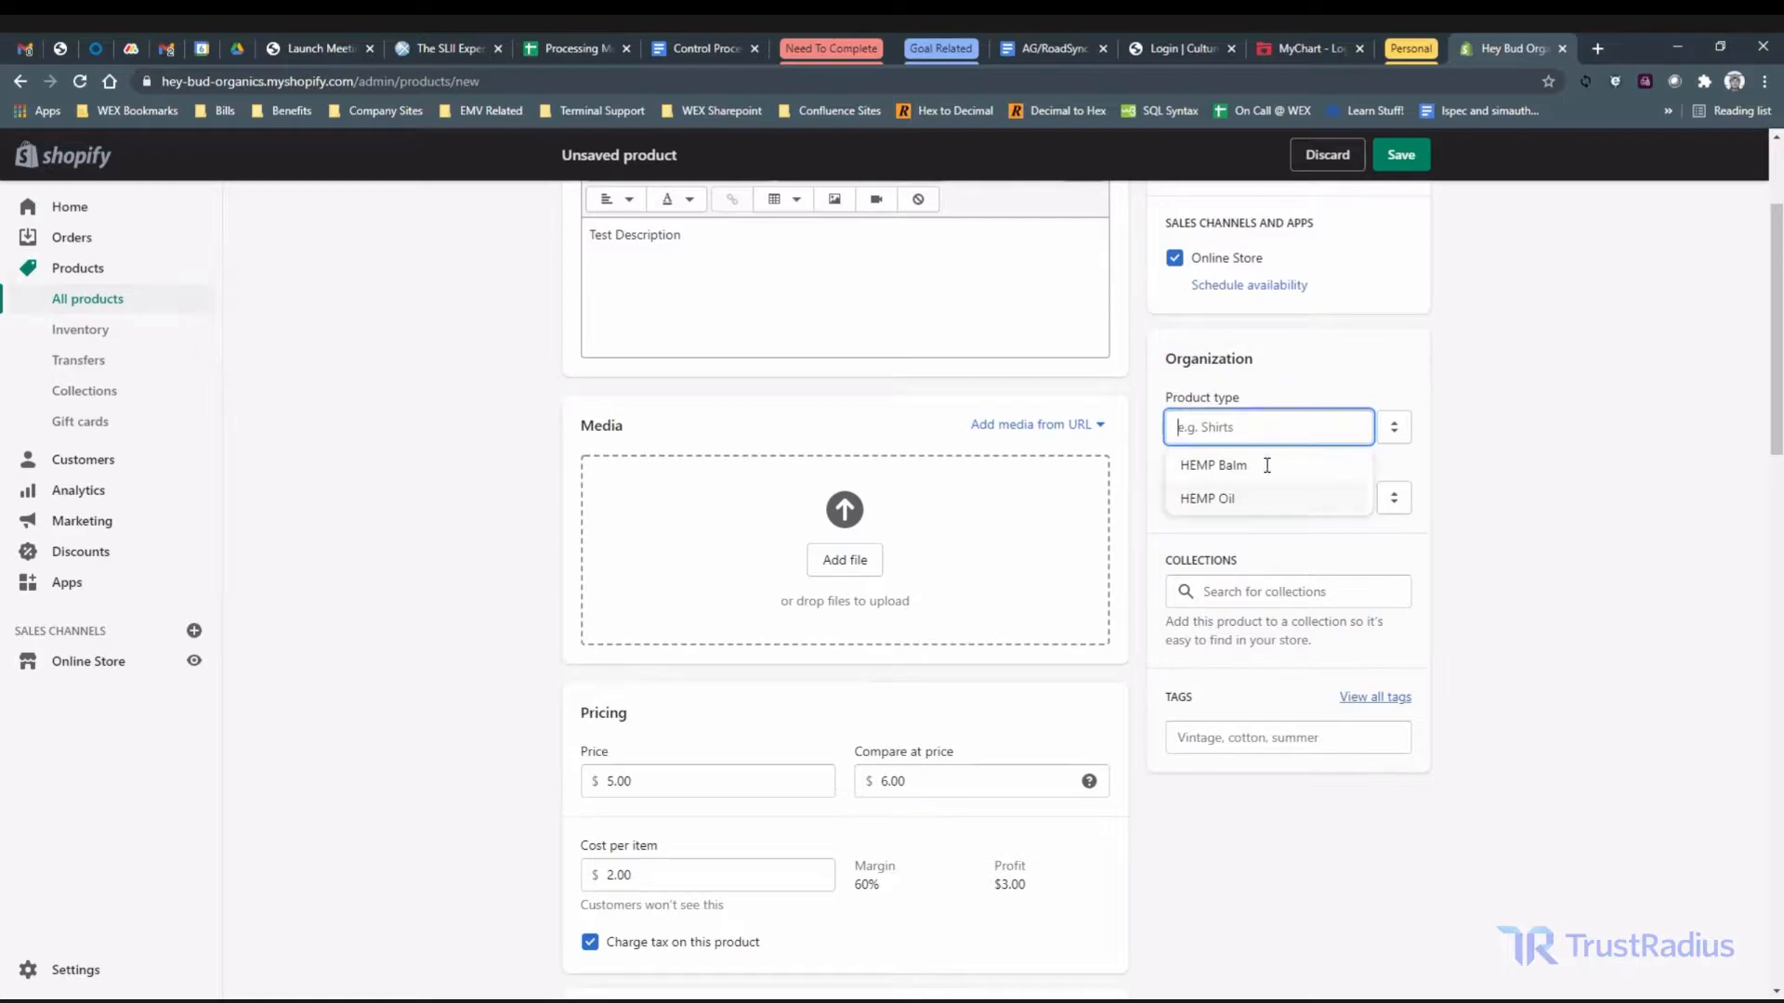
{"action": "left_click", "coordinate": [1300, 532]}
{"action": "left_click", "coordinate": [1253, 499]}
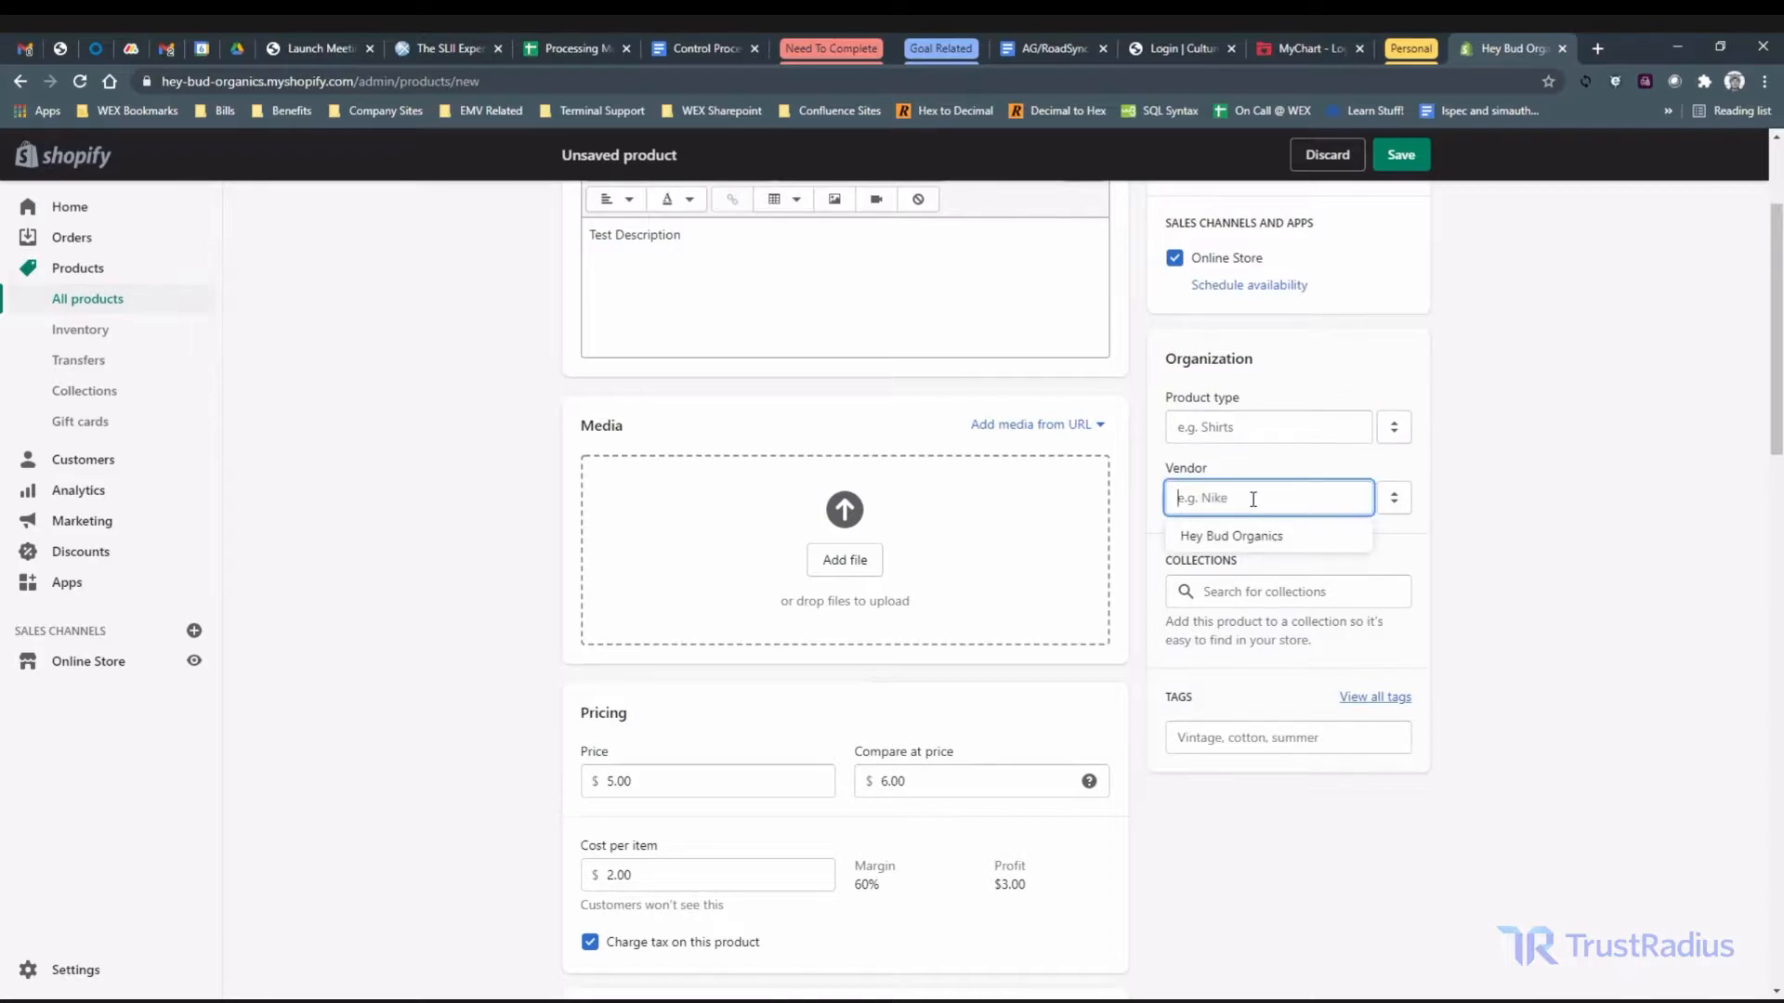
{"action": "left_click", "coordinate": [1519, 518]}
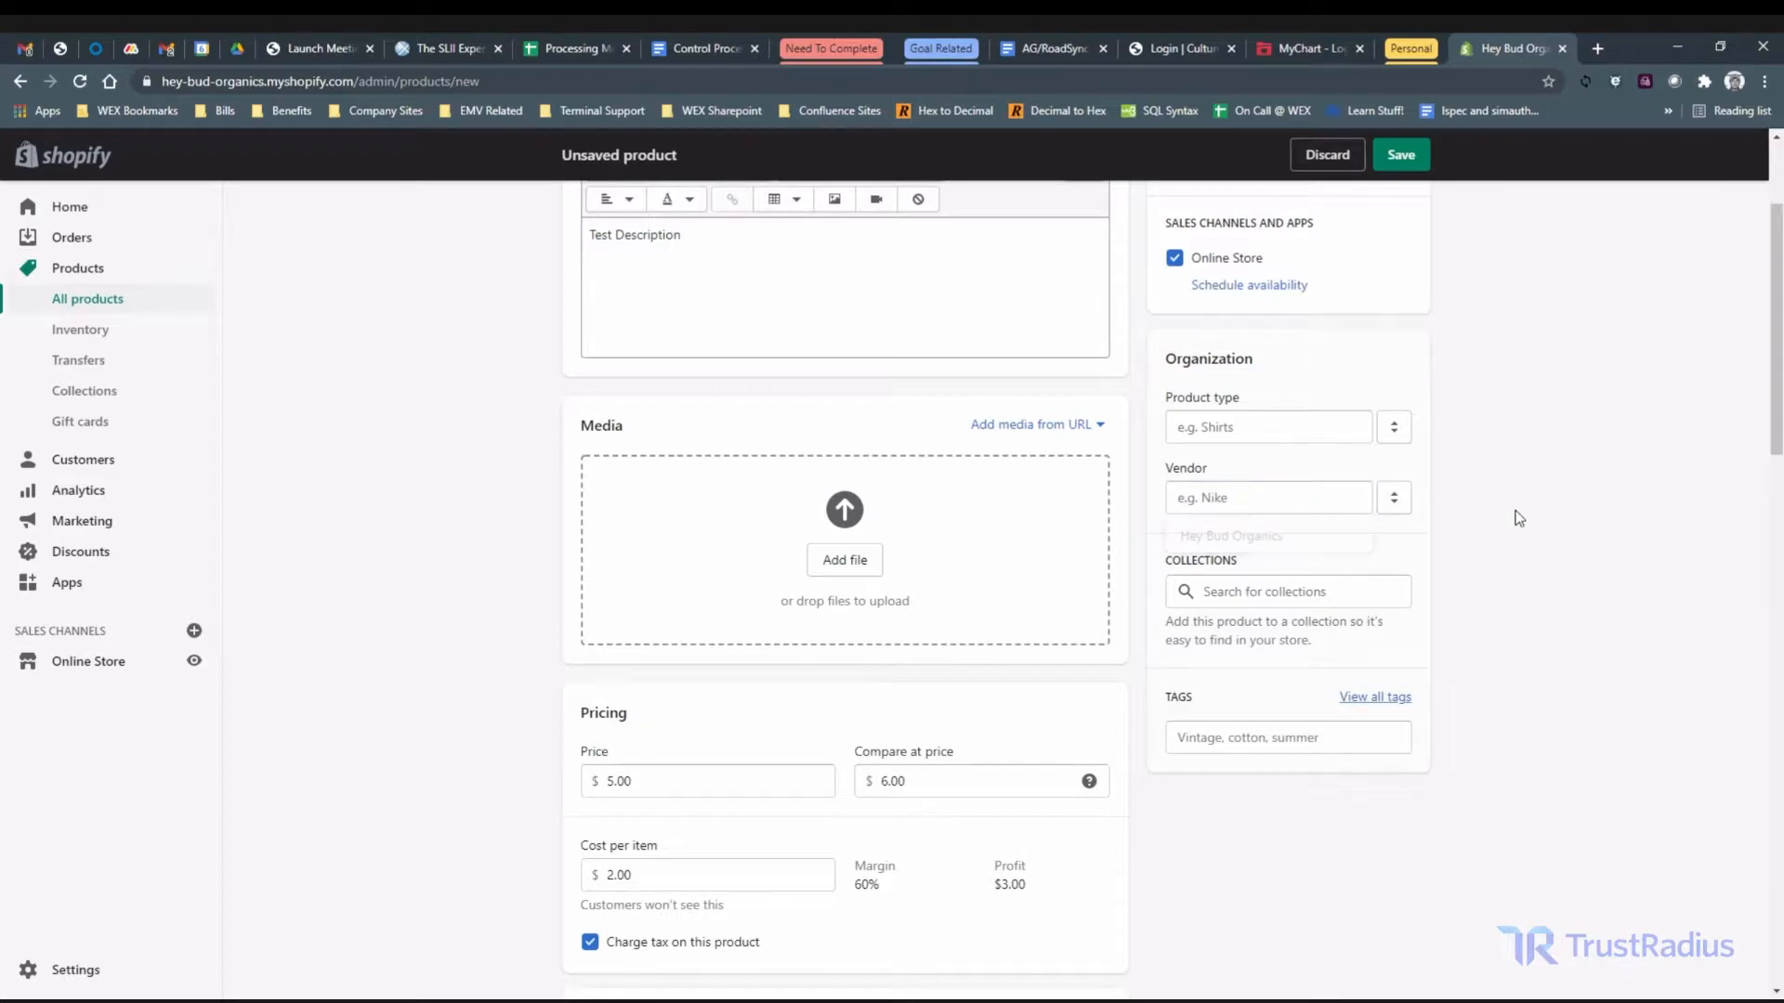
- Check which collections are available for the new product, and save the product
{"action": "left_click", "coordinate": [1297, 589]}
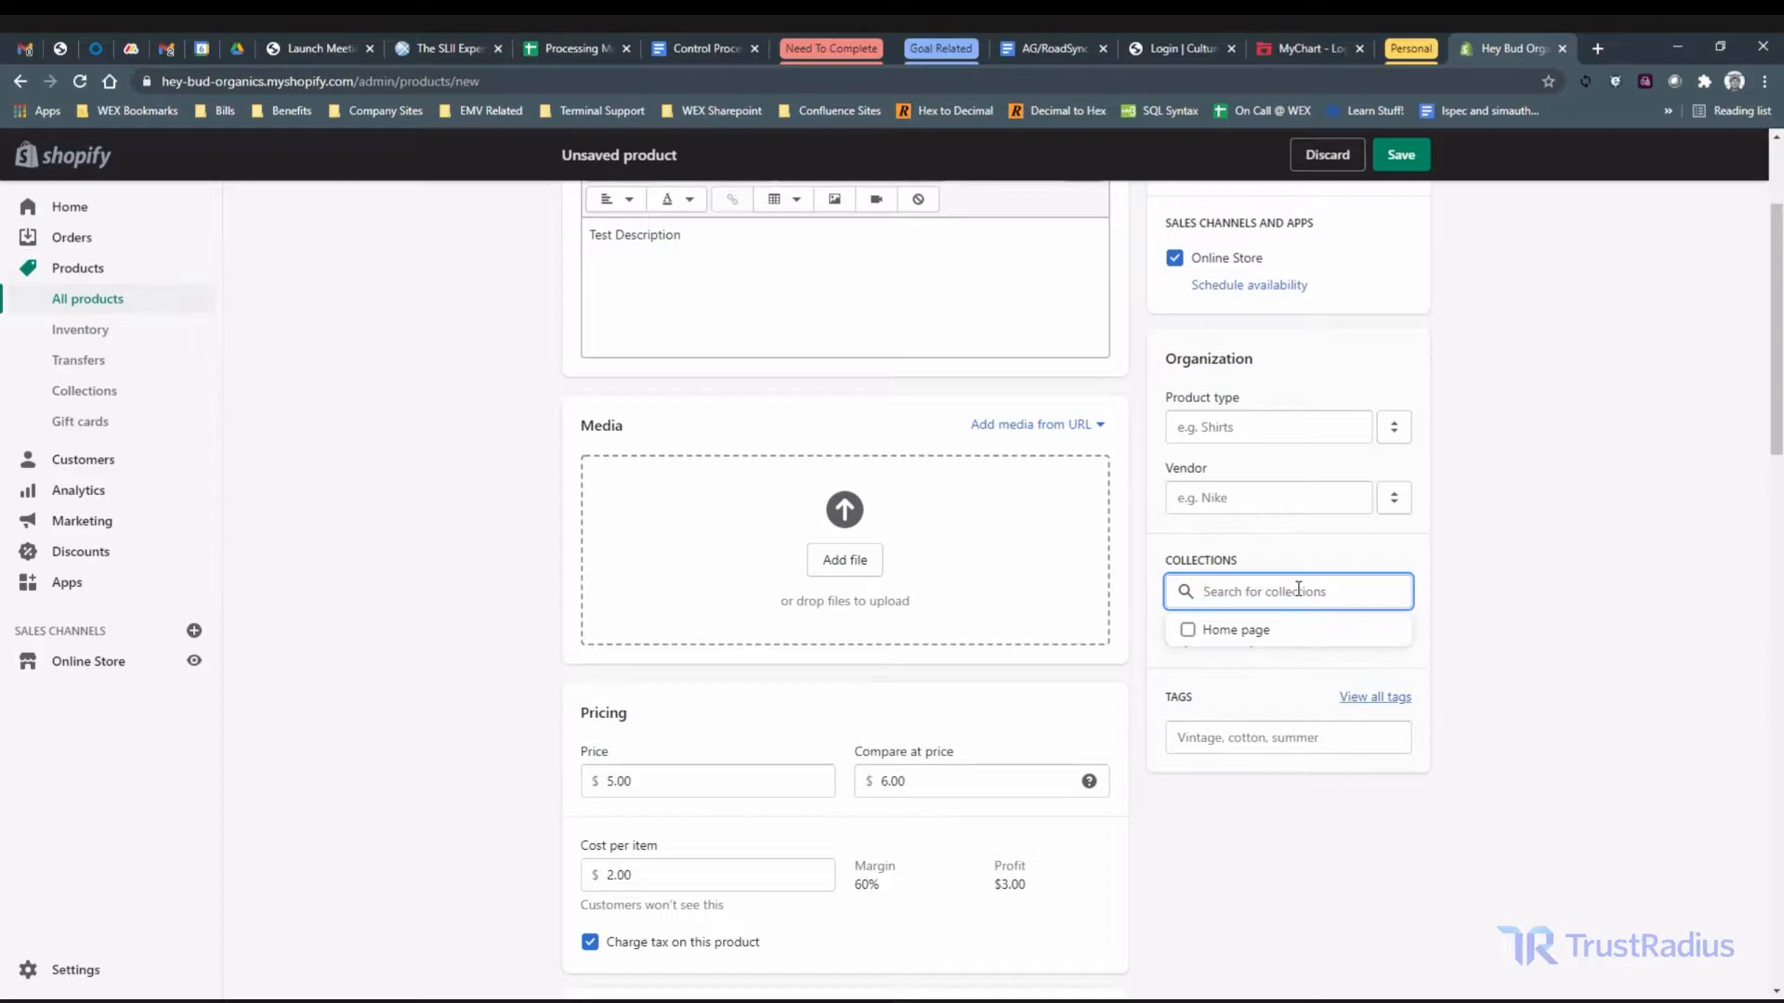
{"action": "left_click", "coordinate": [1533, 580]}
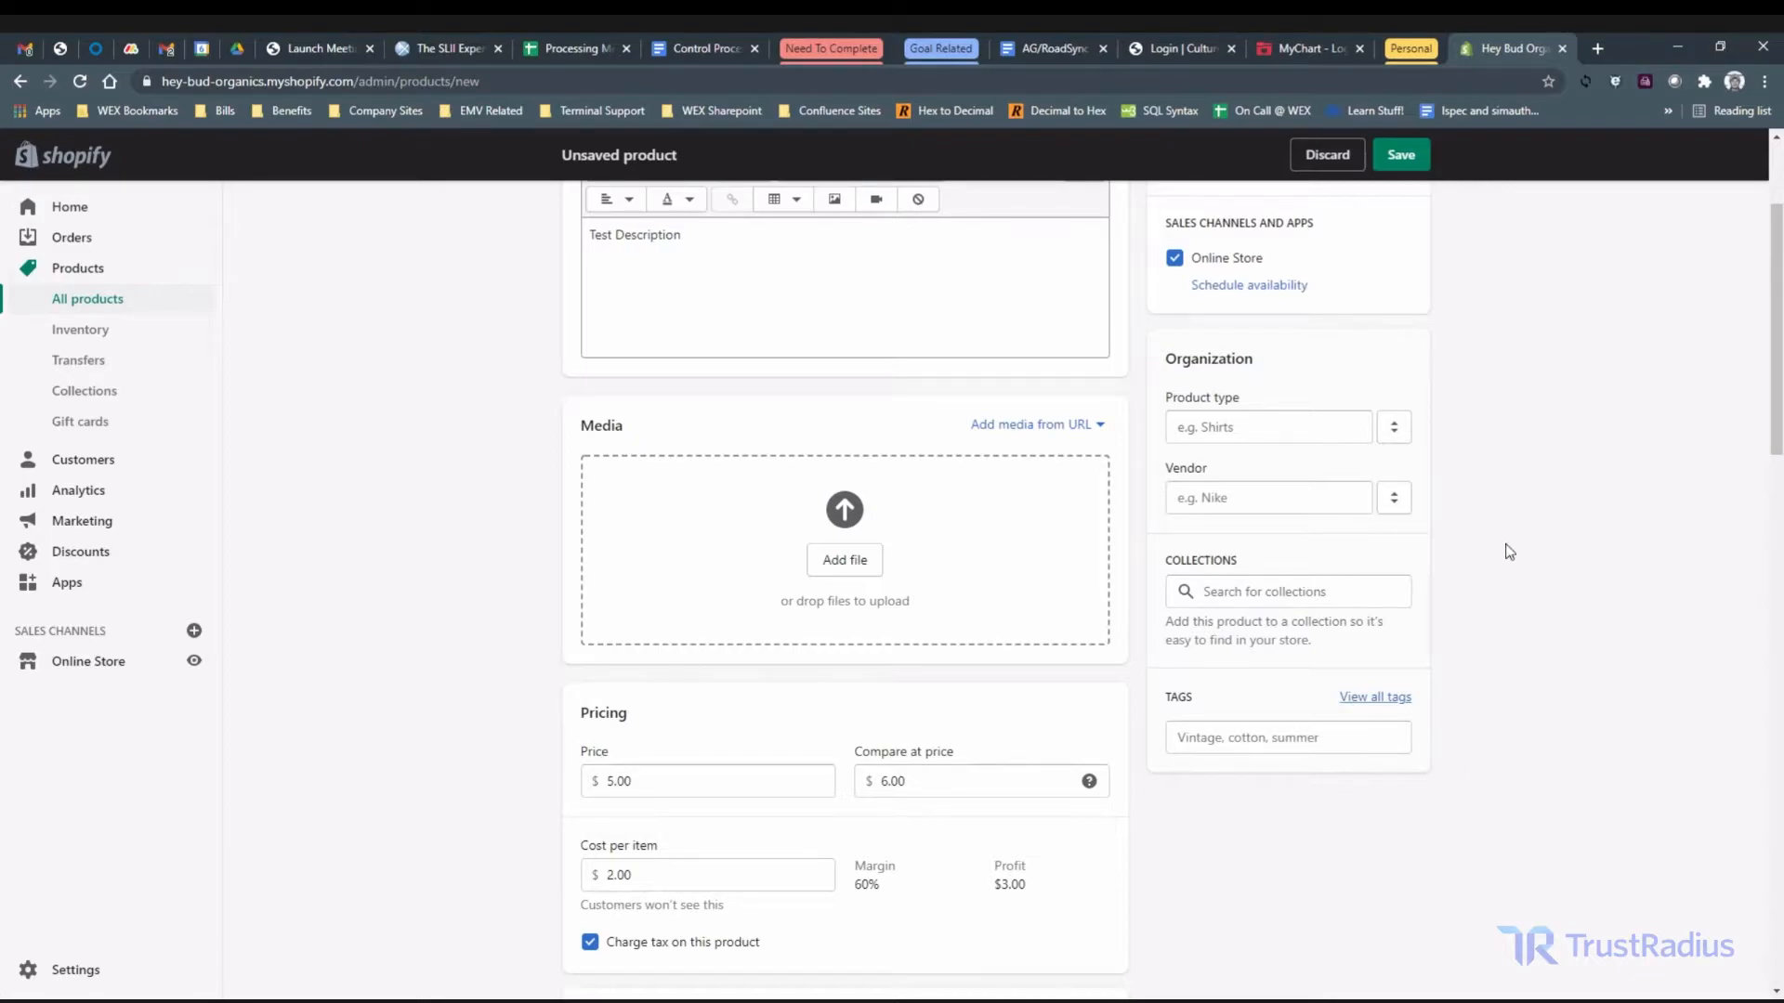
{"action": "left_click", "coordinate": [1402, 154]}
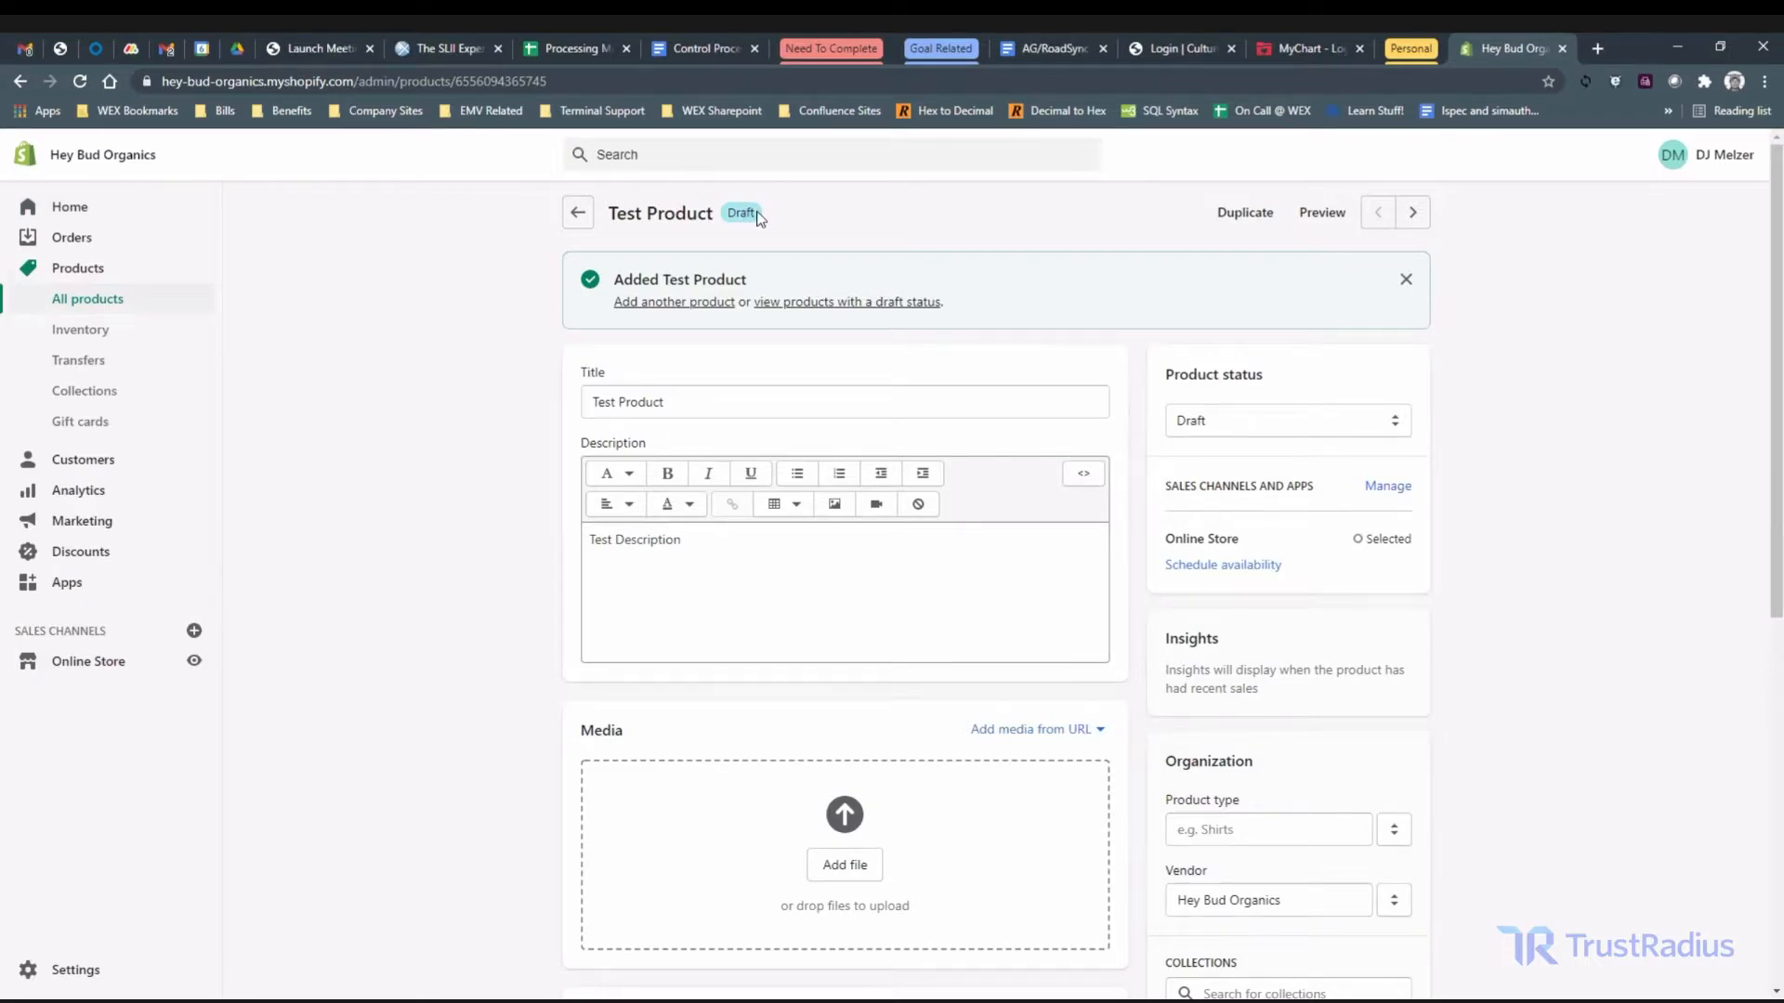
- Return to the product list and check the sales channels listed under Test Product's Draft status
{"action": "left_click", "coordinate": [578, 217]}
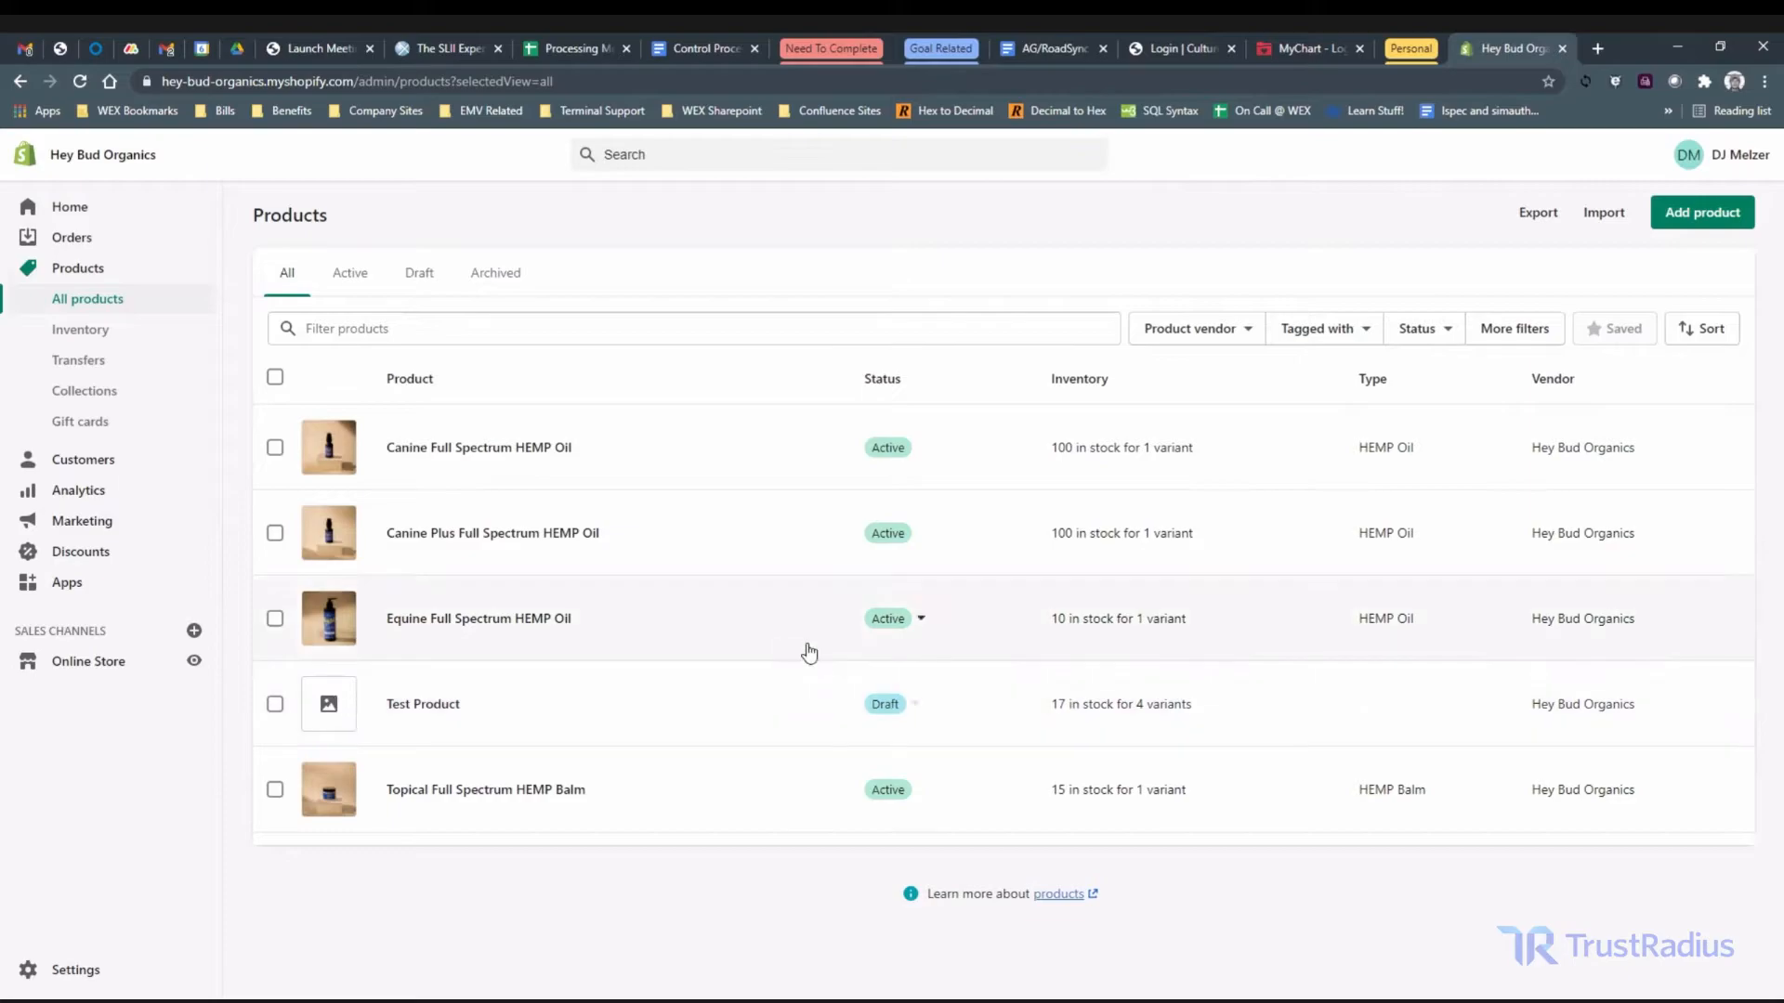
{"action": "left_click", "coordinate": [916, 707]}
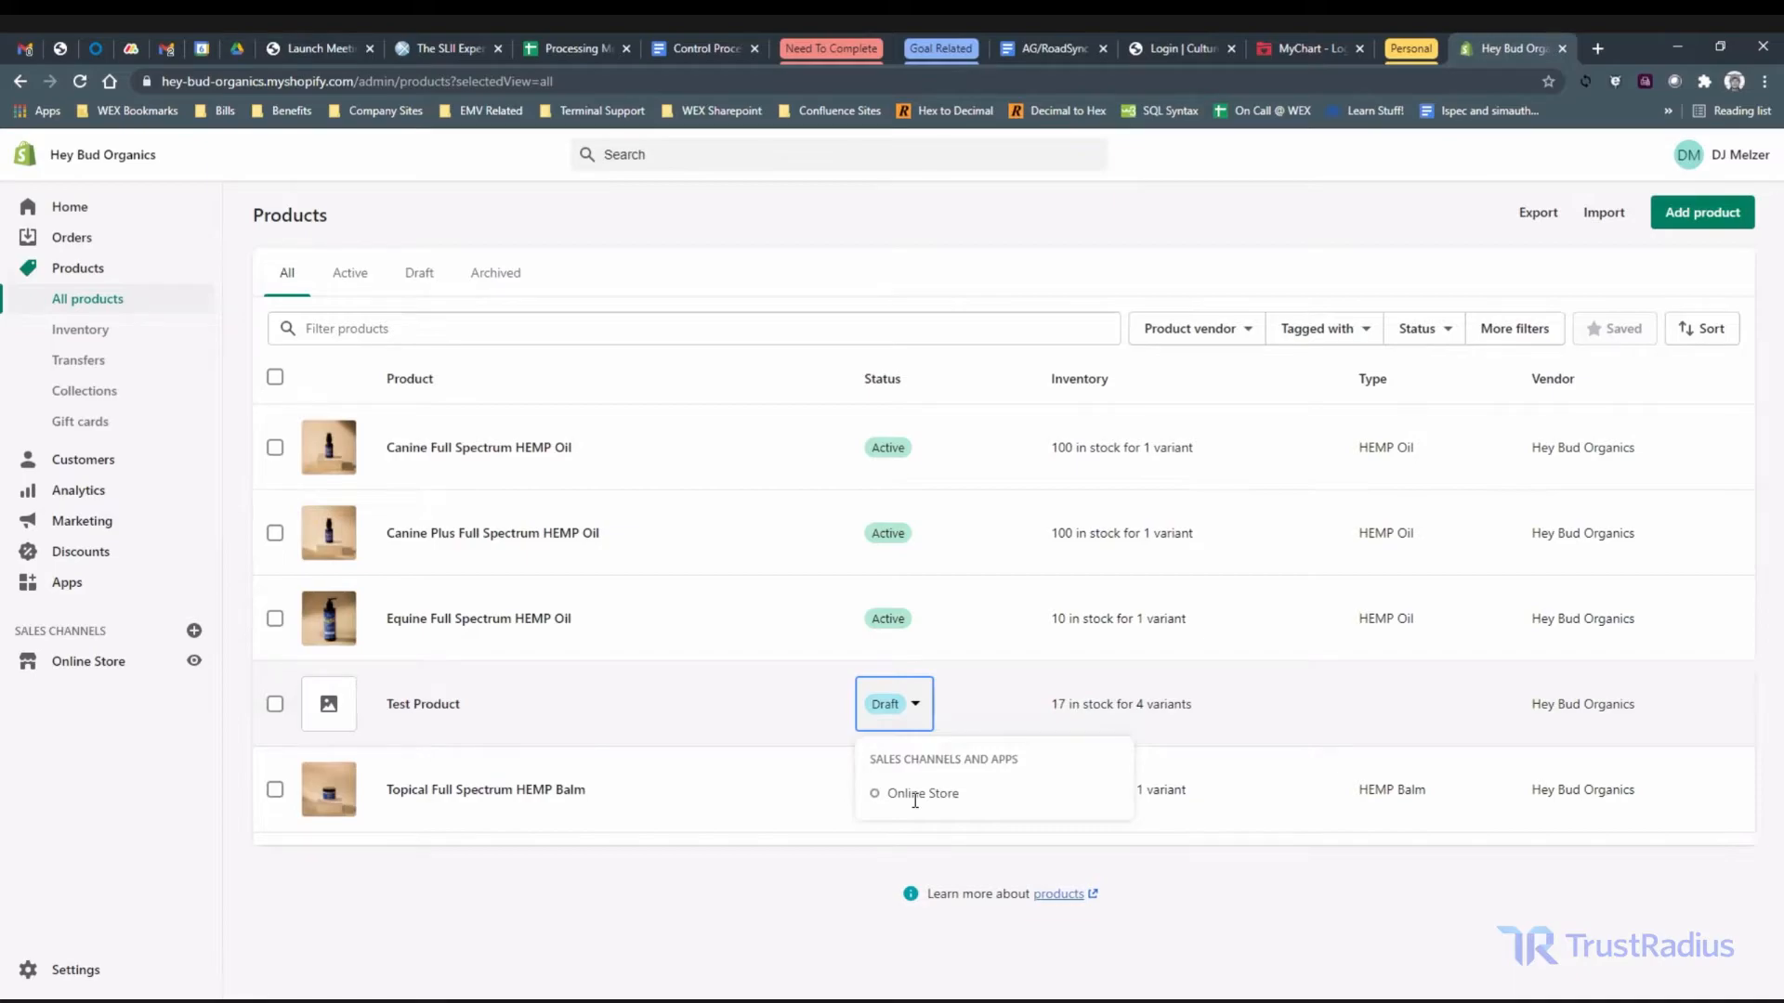
{"action": "left_click", "coordinate": [757, 897]}
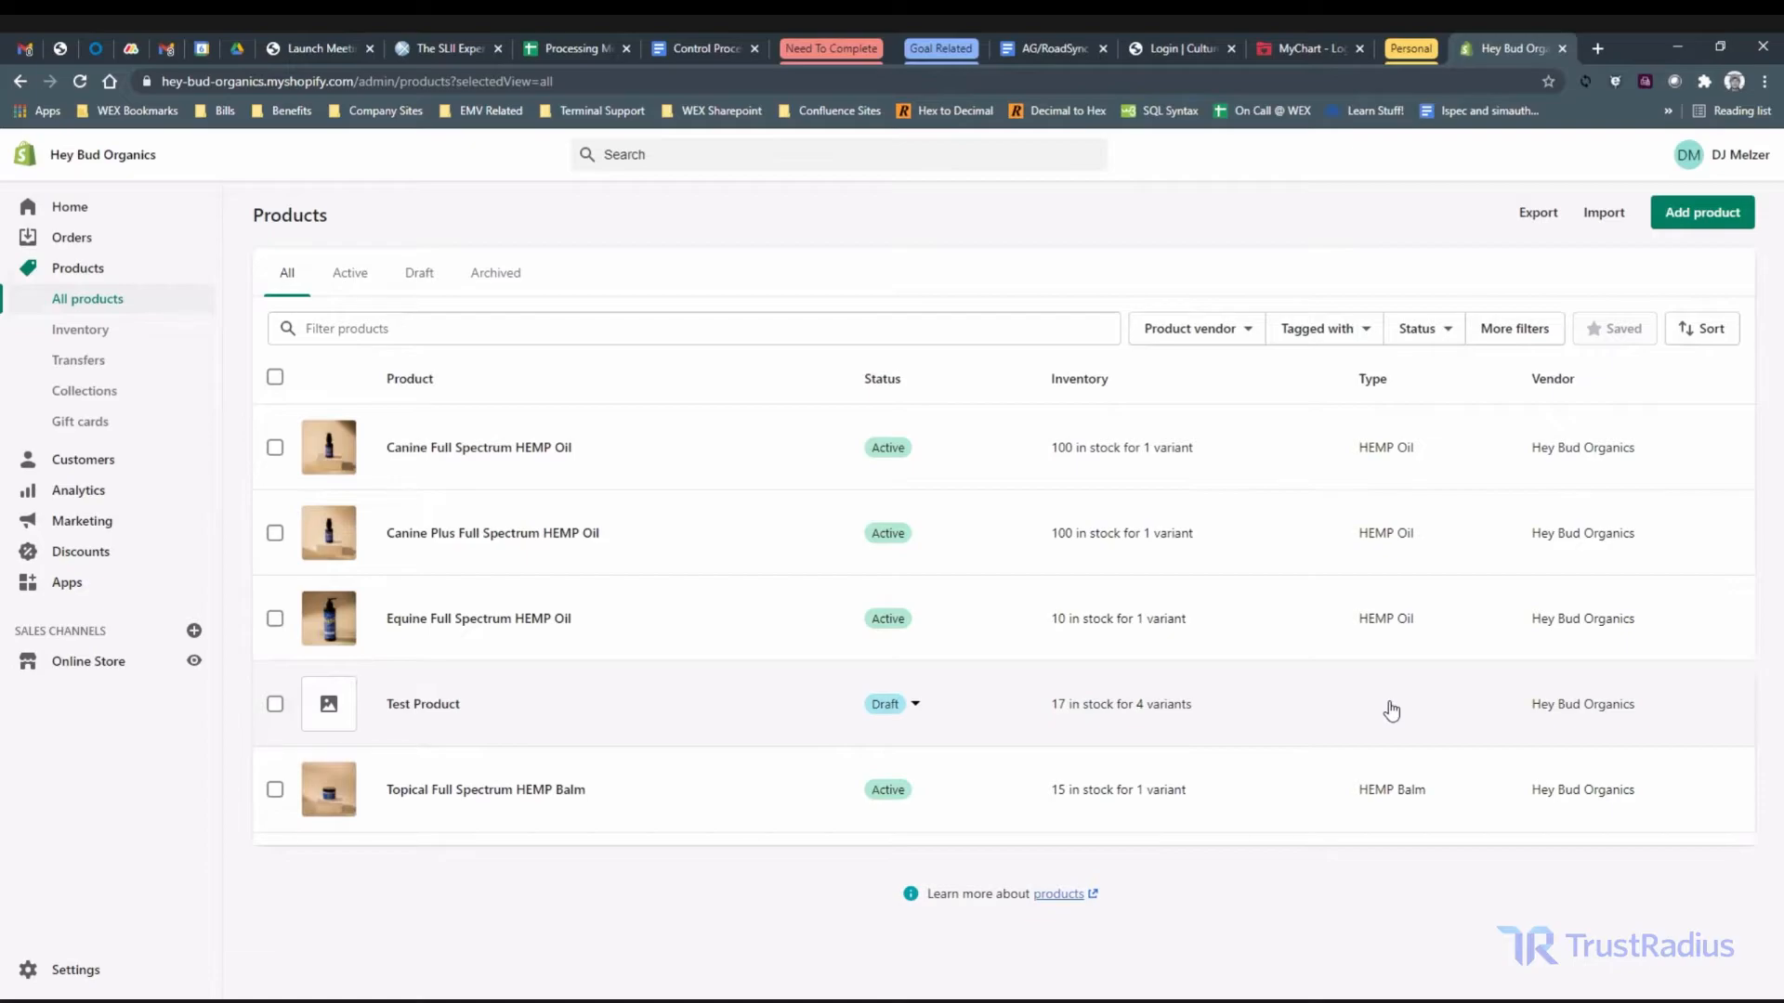
- View the Canine Full Spectrum and Canine Plus Full Spectrum HEMP Oil products together in the bulk editor, and return to the product list
{"action": "left_click", "coordinate": [274, 450]}
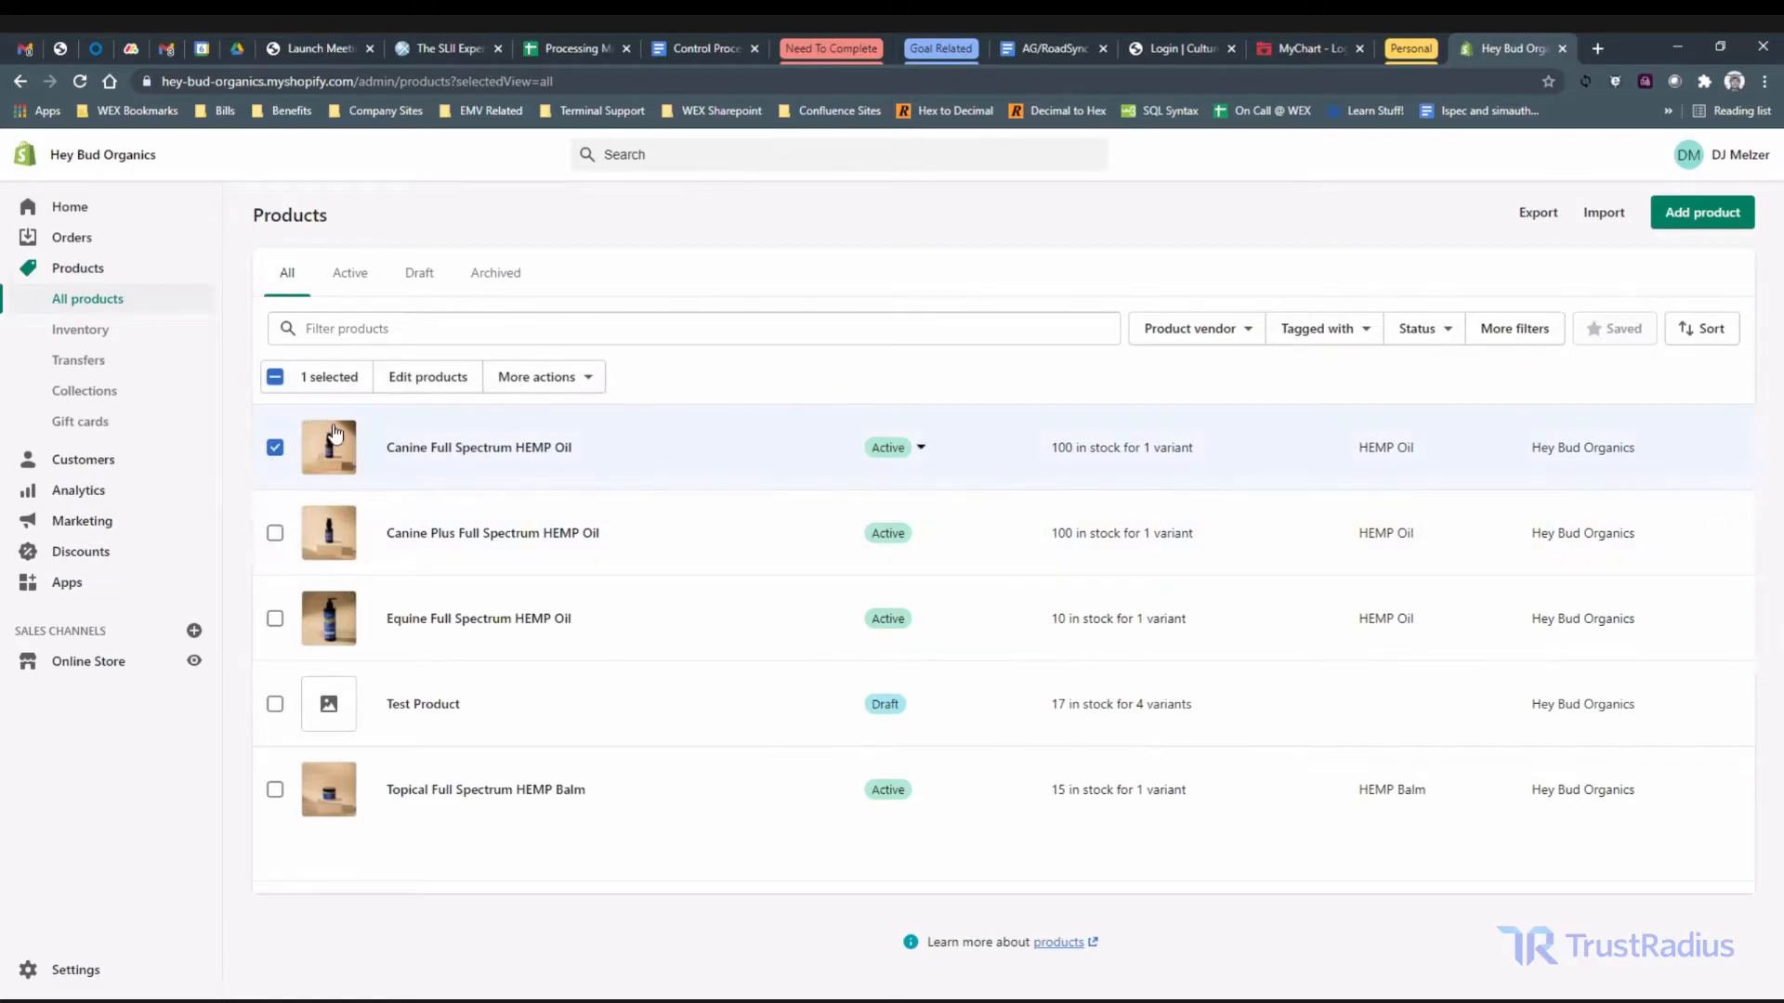
{"action": "left_click", "coordinate": [274, 533]}
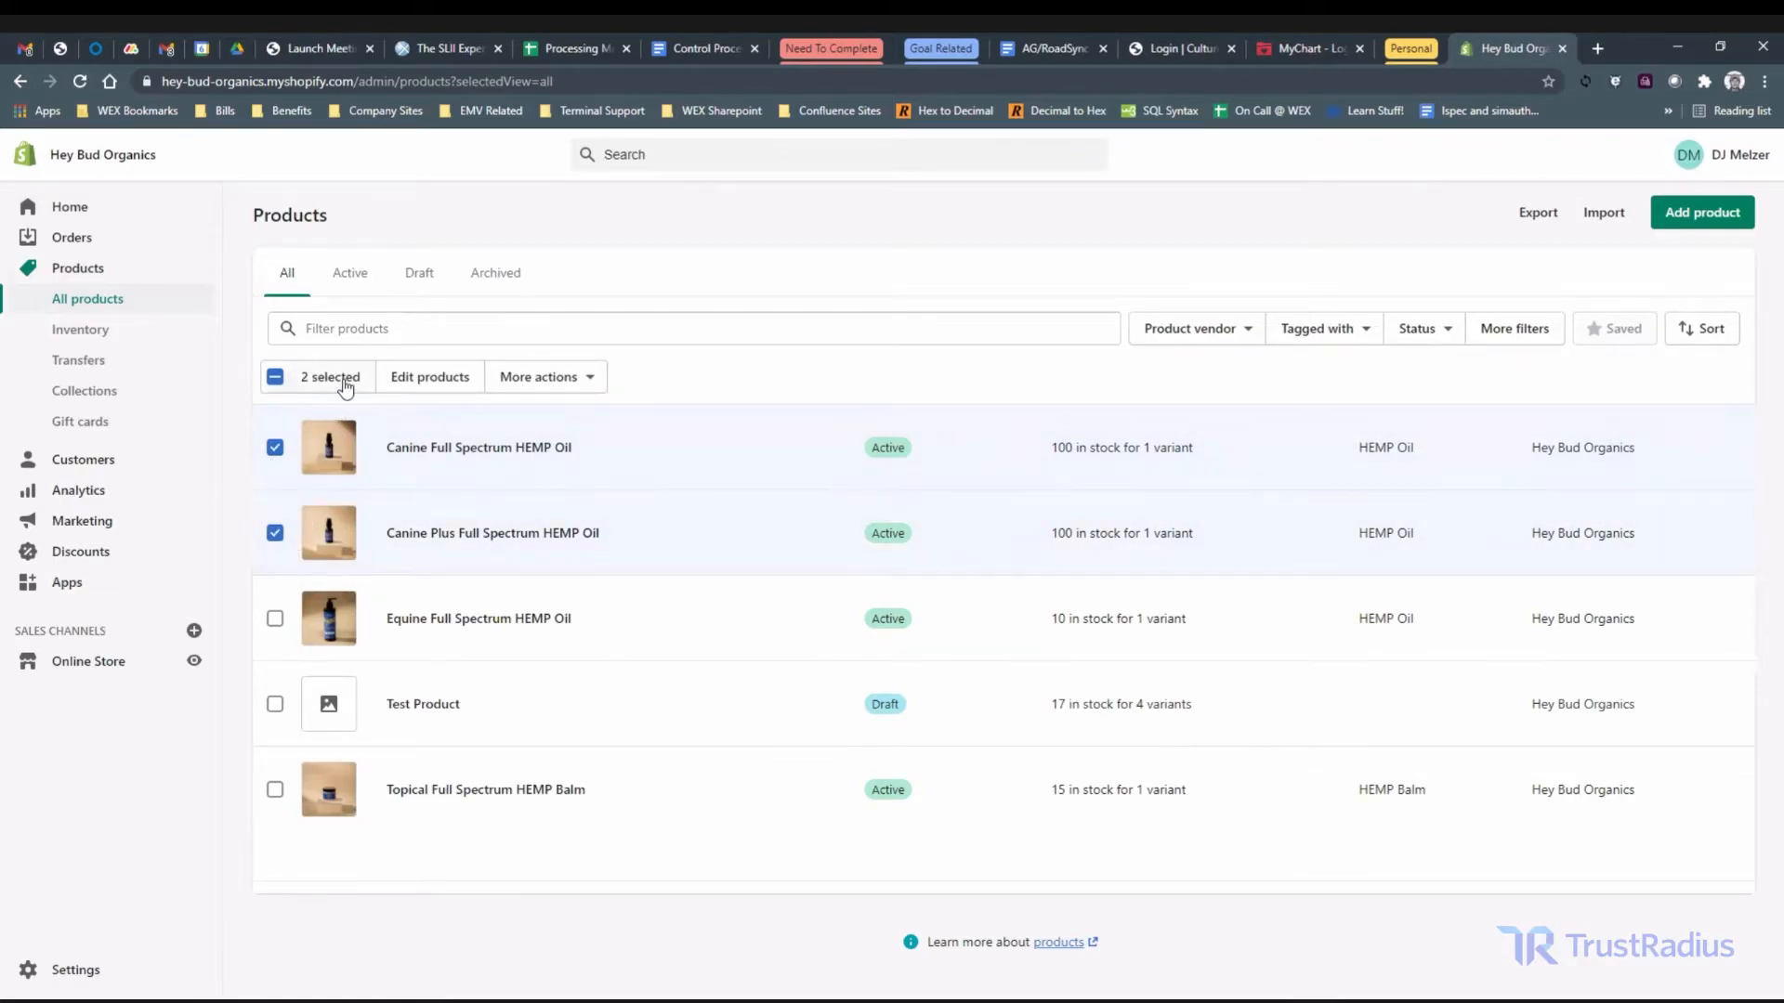
{"action": "left_click", "coordinate": [427, 379]}
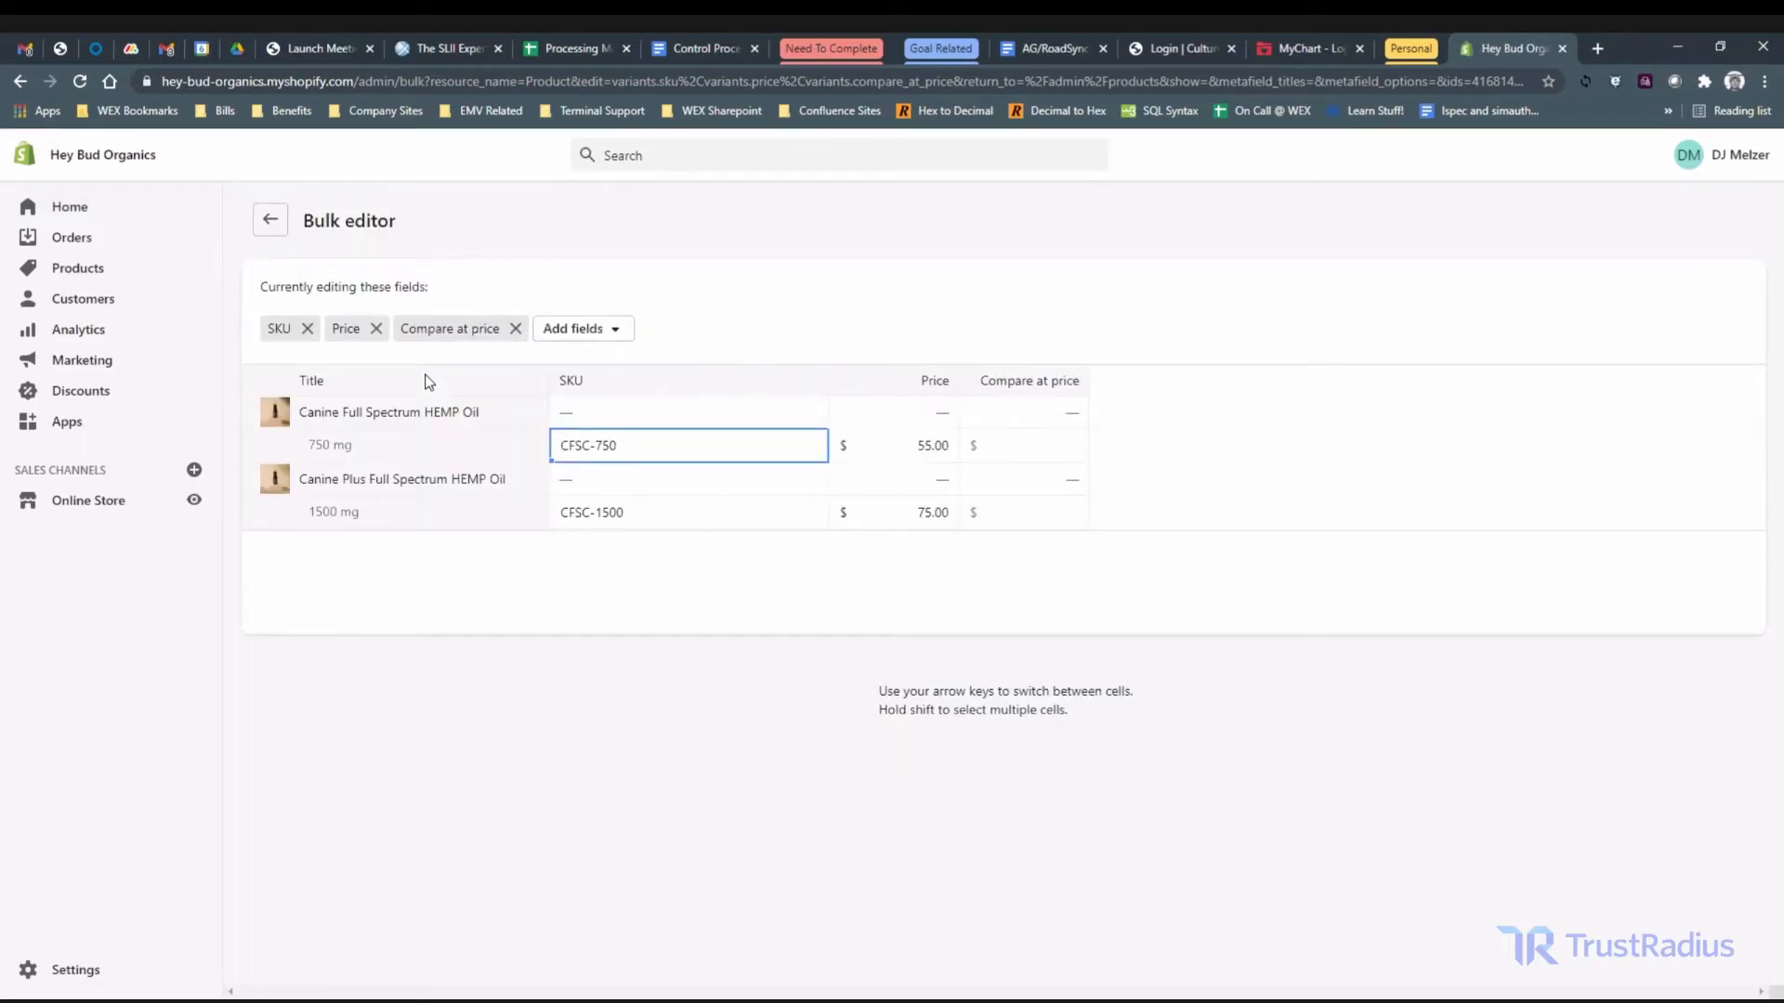
{"action": "left_click", "coordinate": [270, 223]}
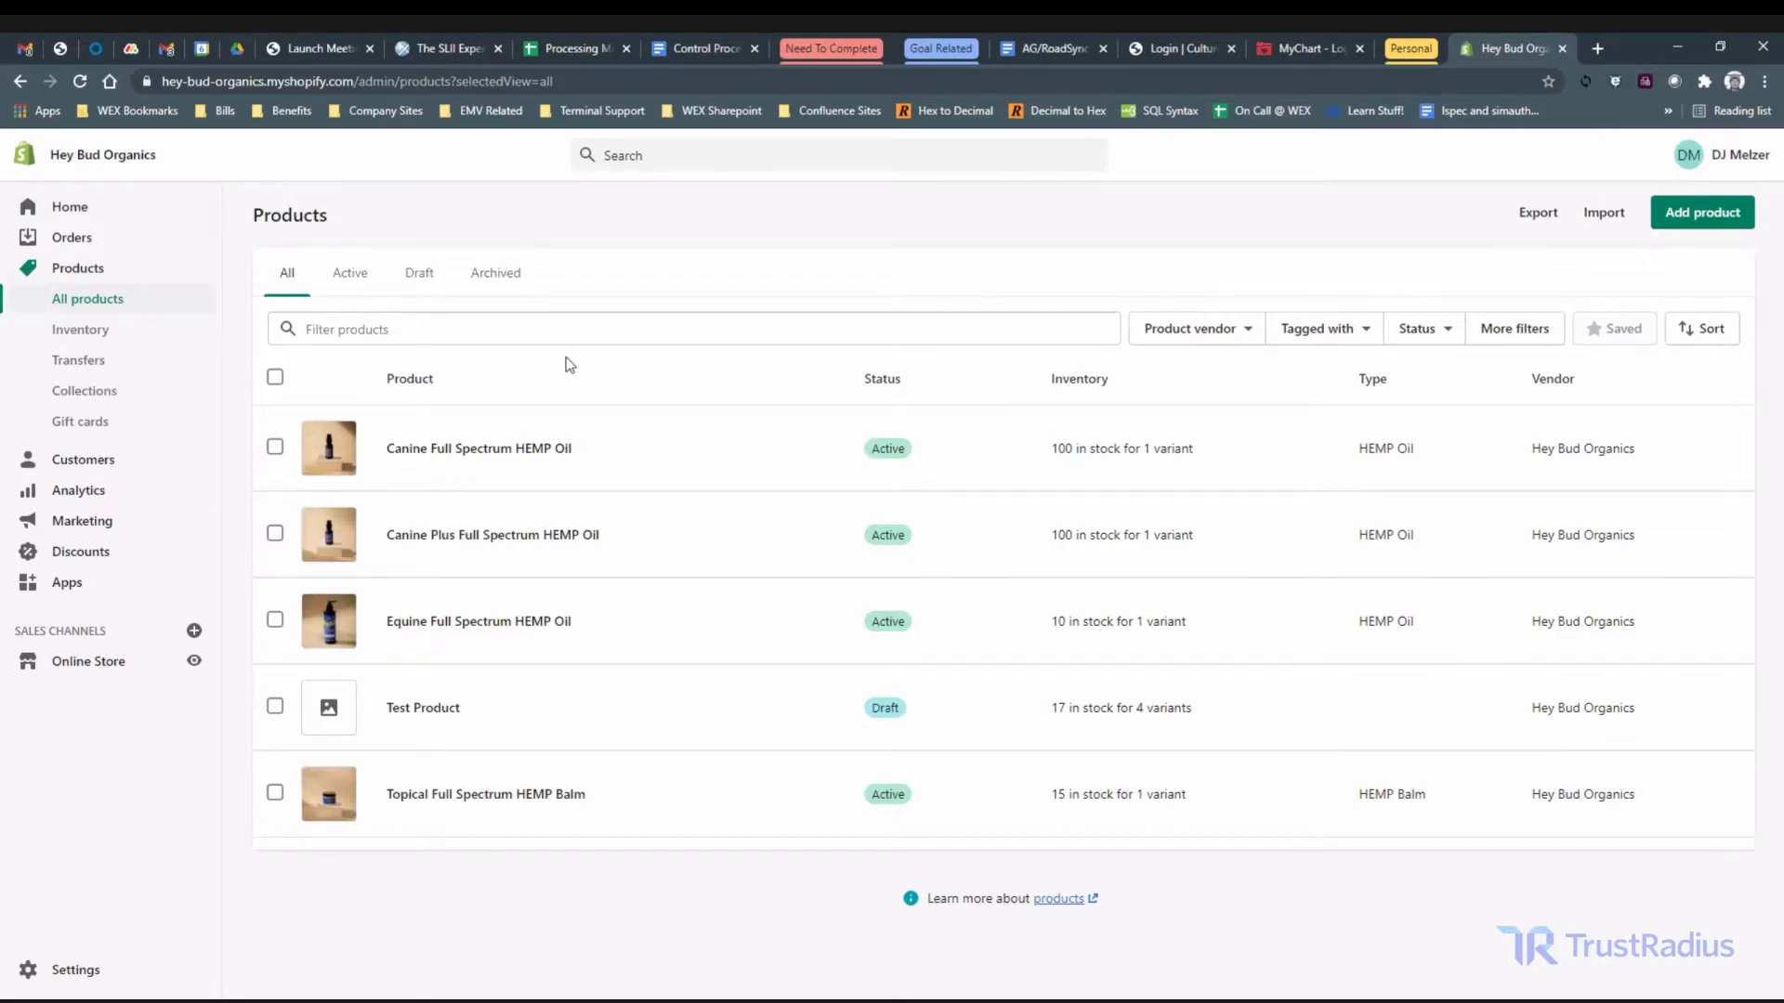
- Select both Canine HEMP Oil products, review the additional bulk actions offered for them, and clear the selection
{"action": "left_click", "coordinate": [275, 447]}
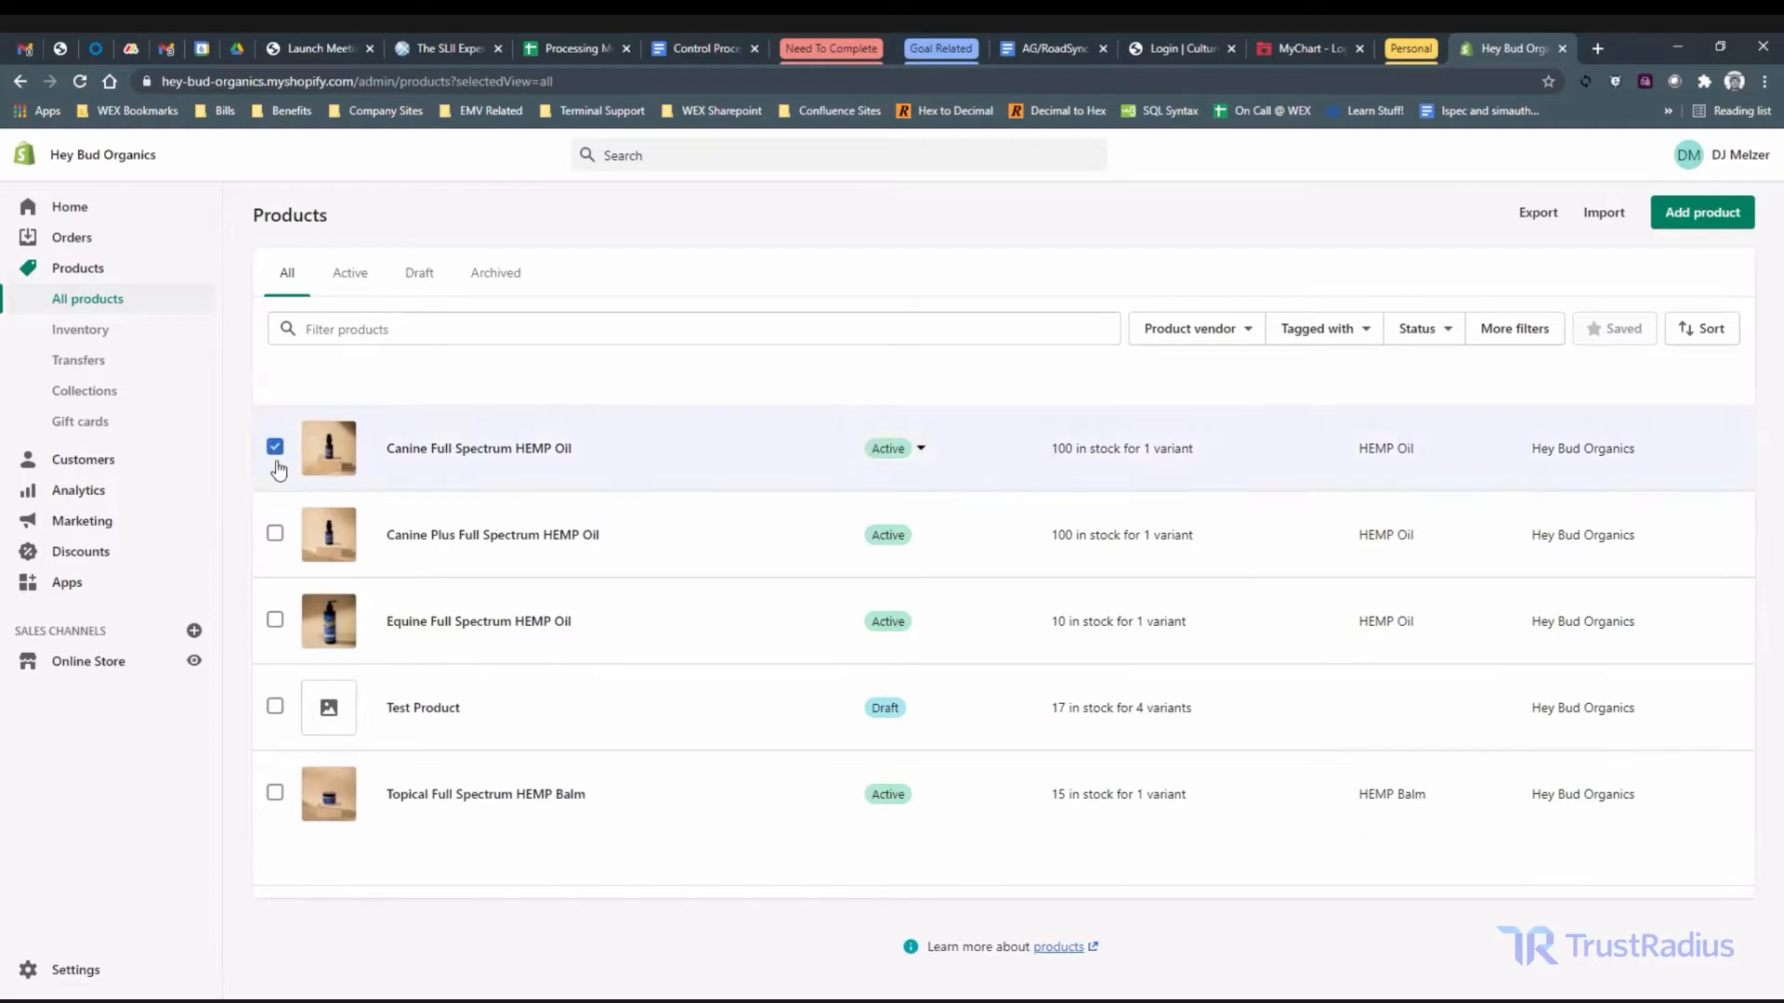
{"action": "left_click", "coordinate": [275, 534]}
{"action": "left_click", "coordinate": [599, 381]}
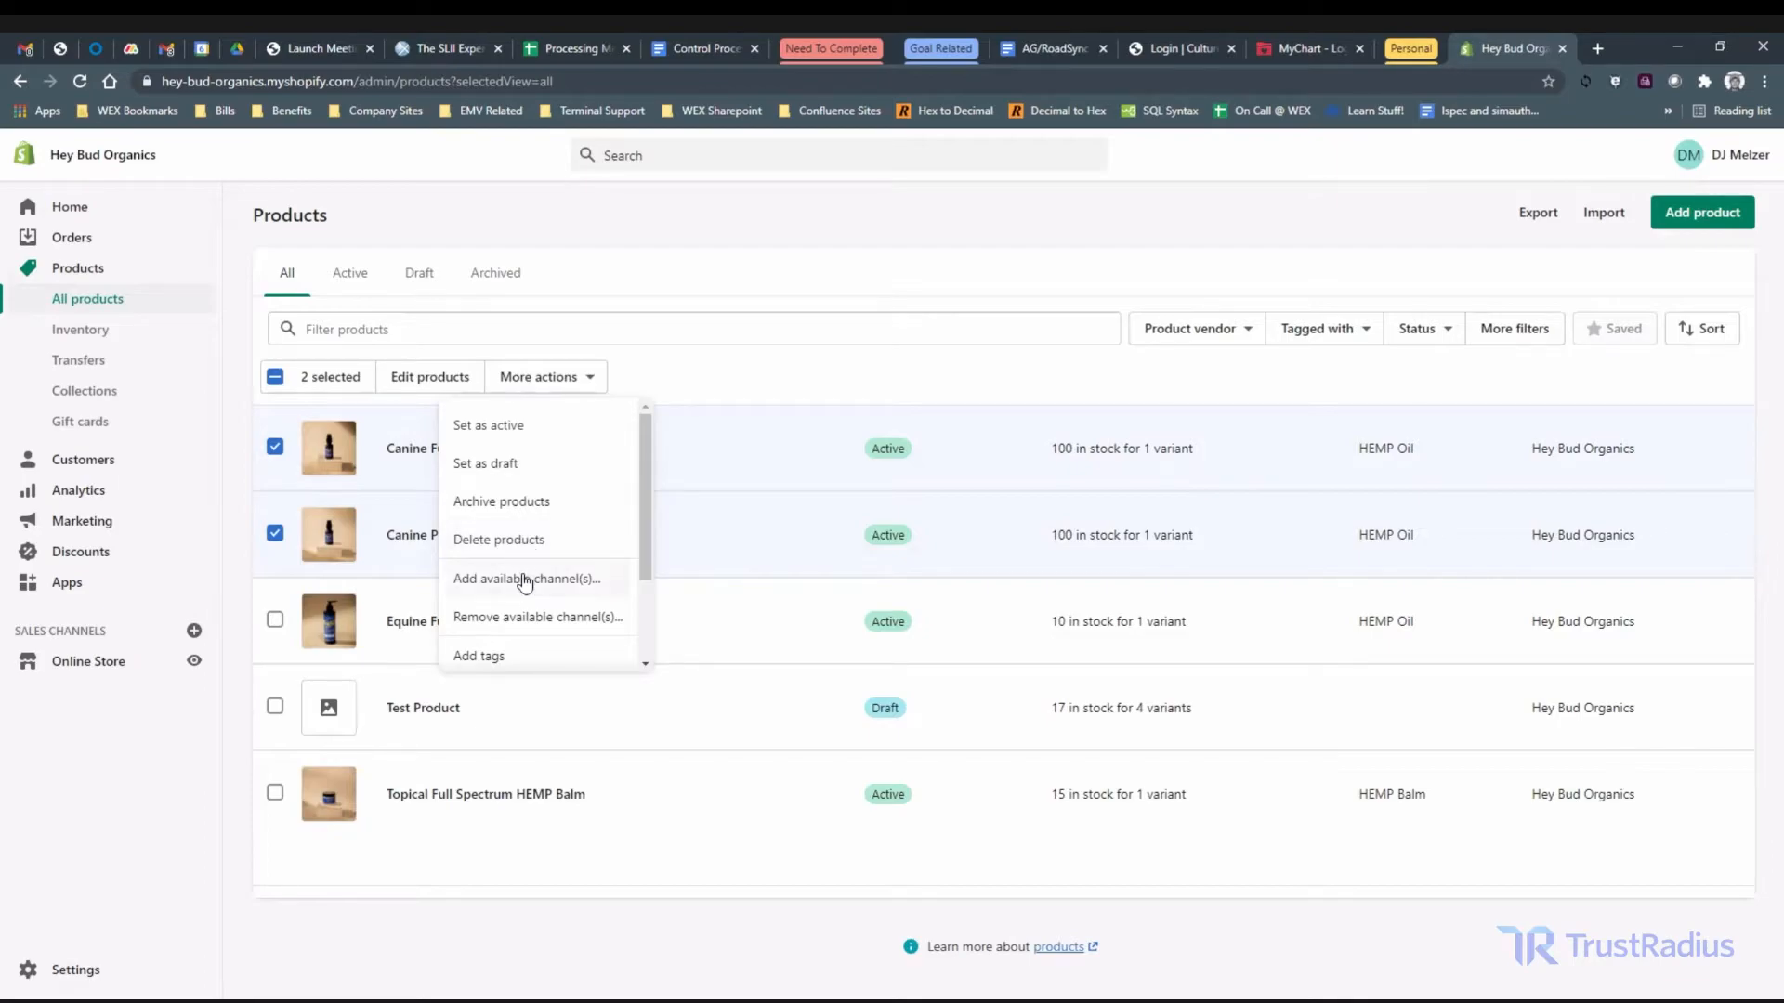
{"action": "scroll", "coordinate": [537, 611], "scroll_direction": "down", "scroll_amount": 2}
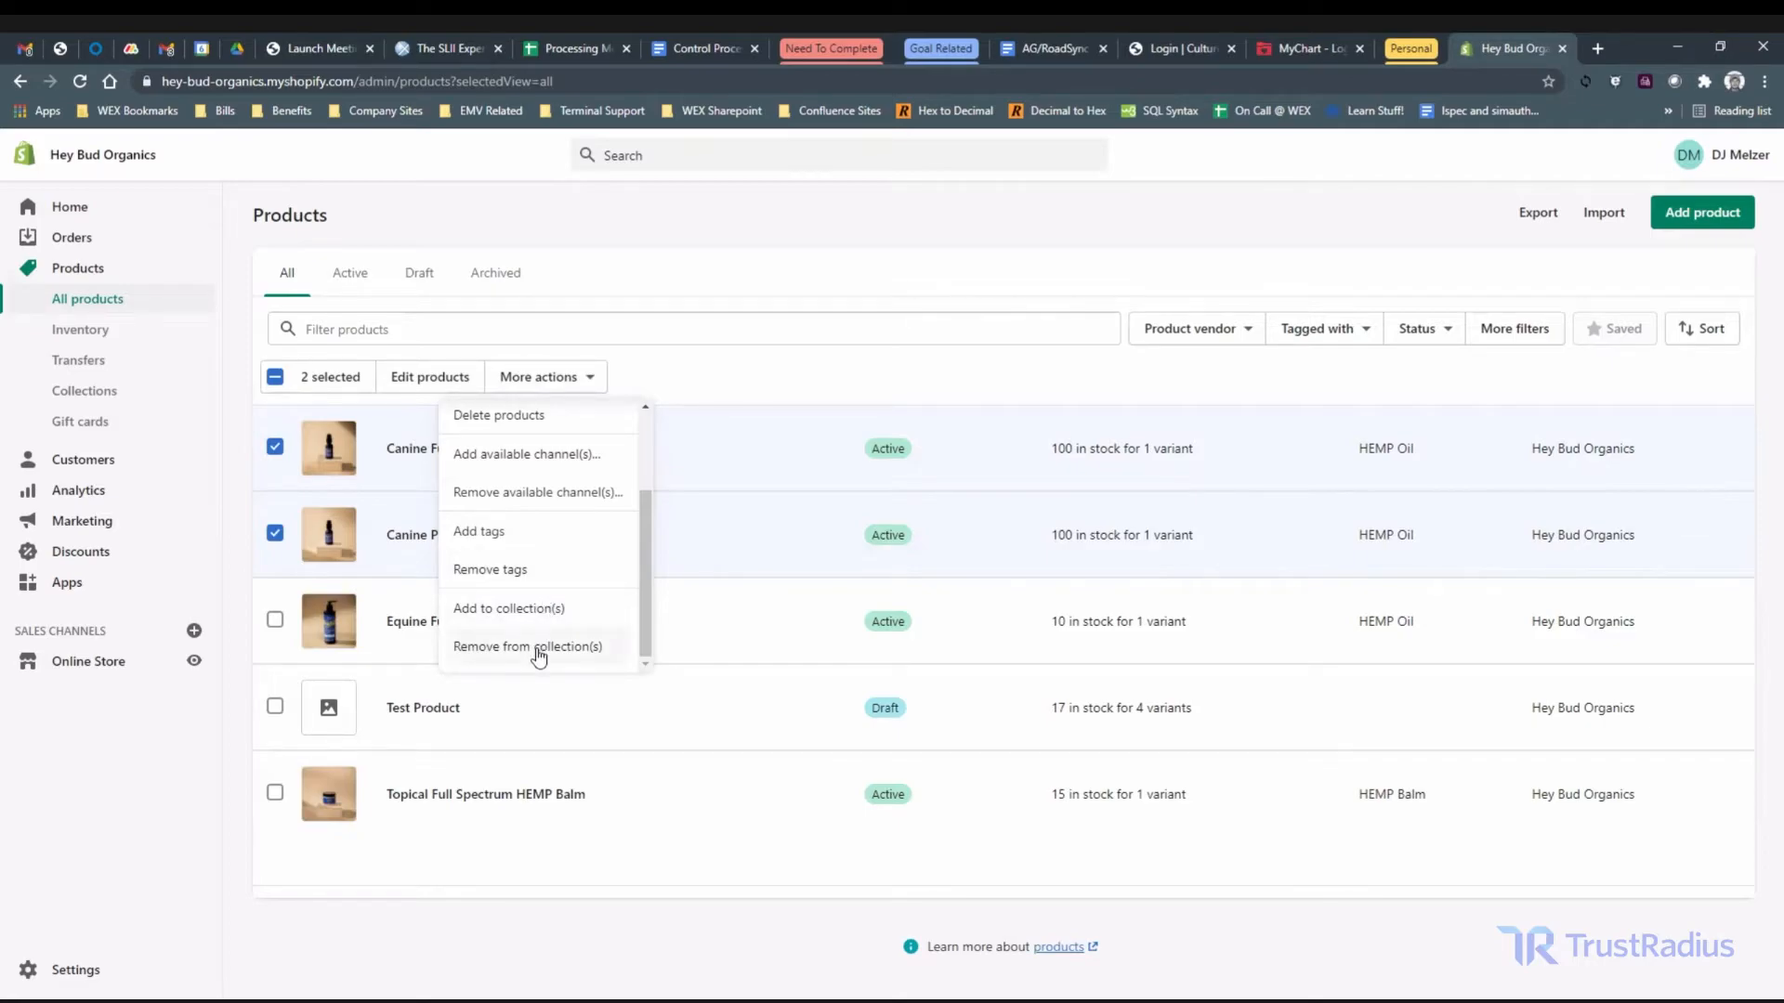
{"action": "left_click", "coordinate": [762, 372]}
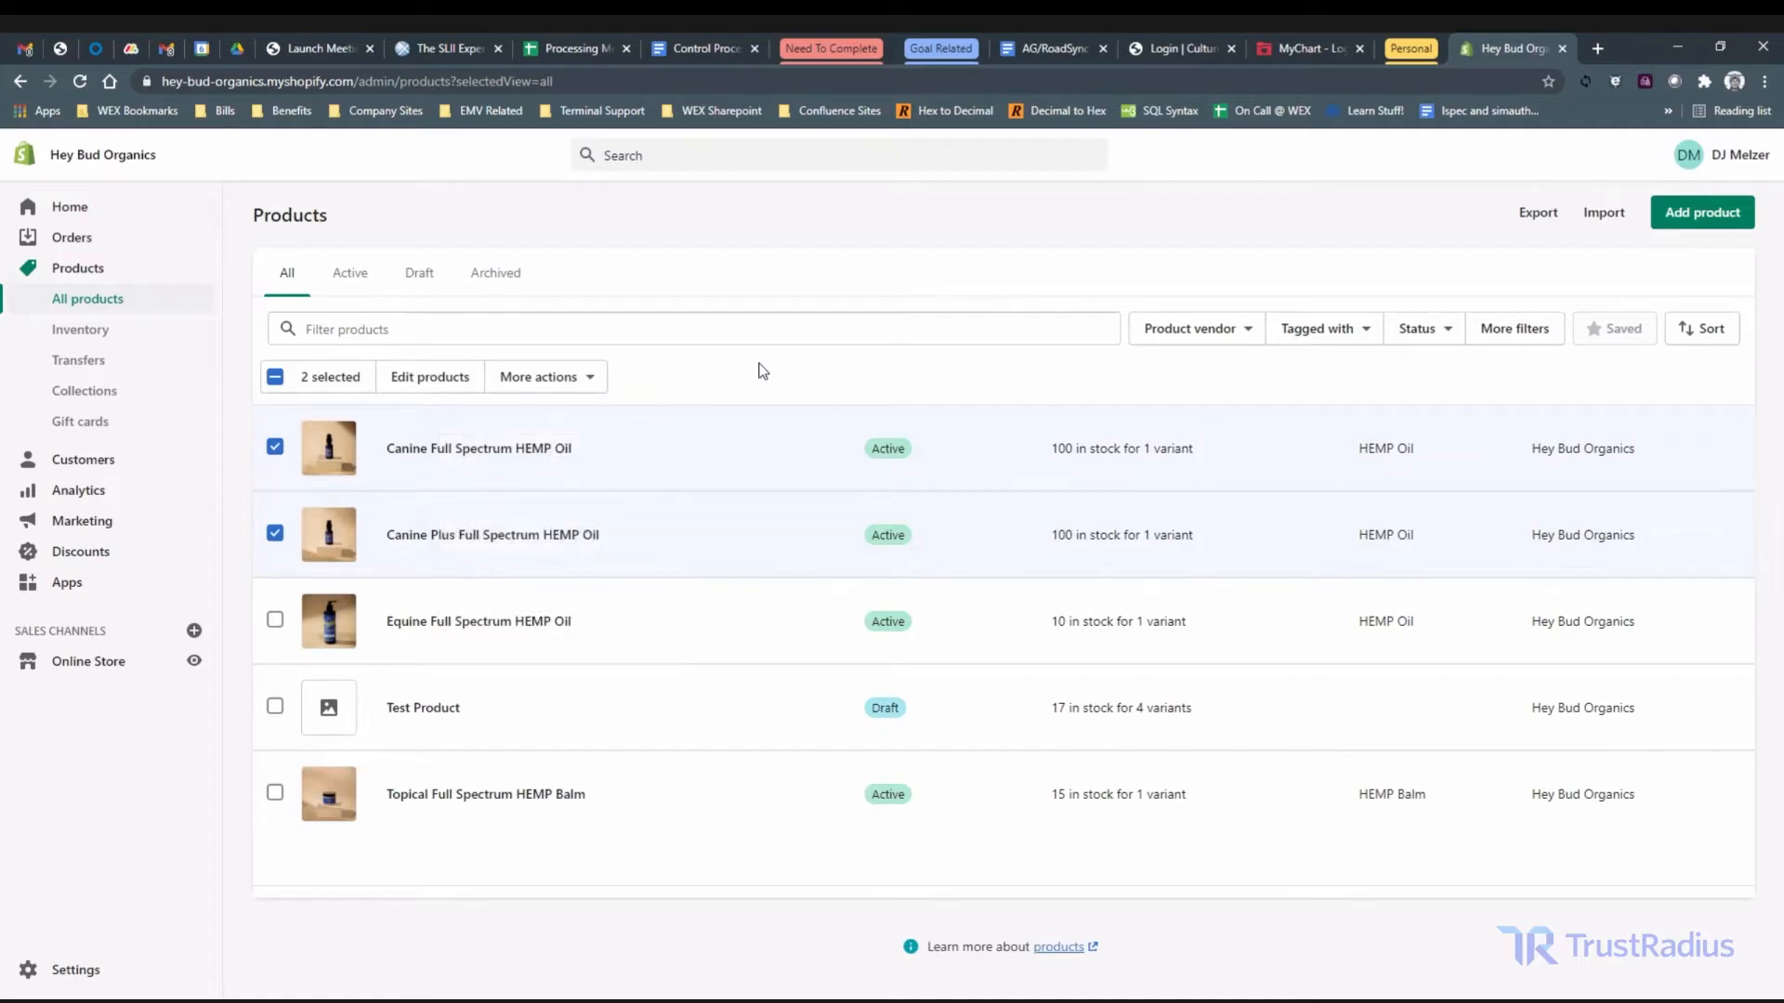
{"action": "left_click", "coordinate": [275, 447]}
{"action": "left_click", "coordinate": [275, 532]}
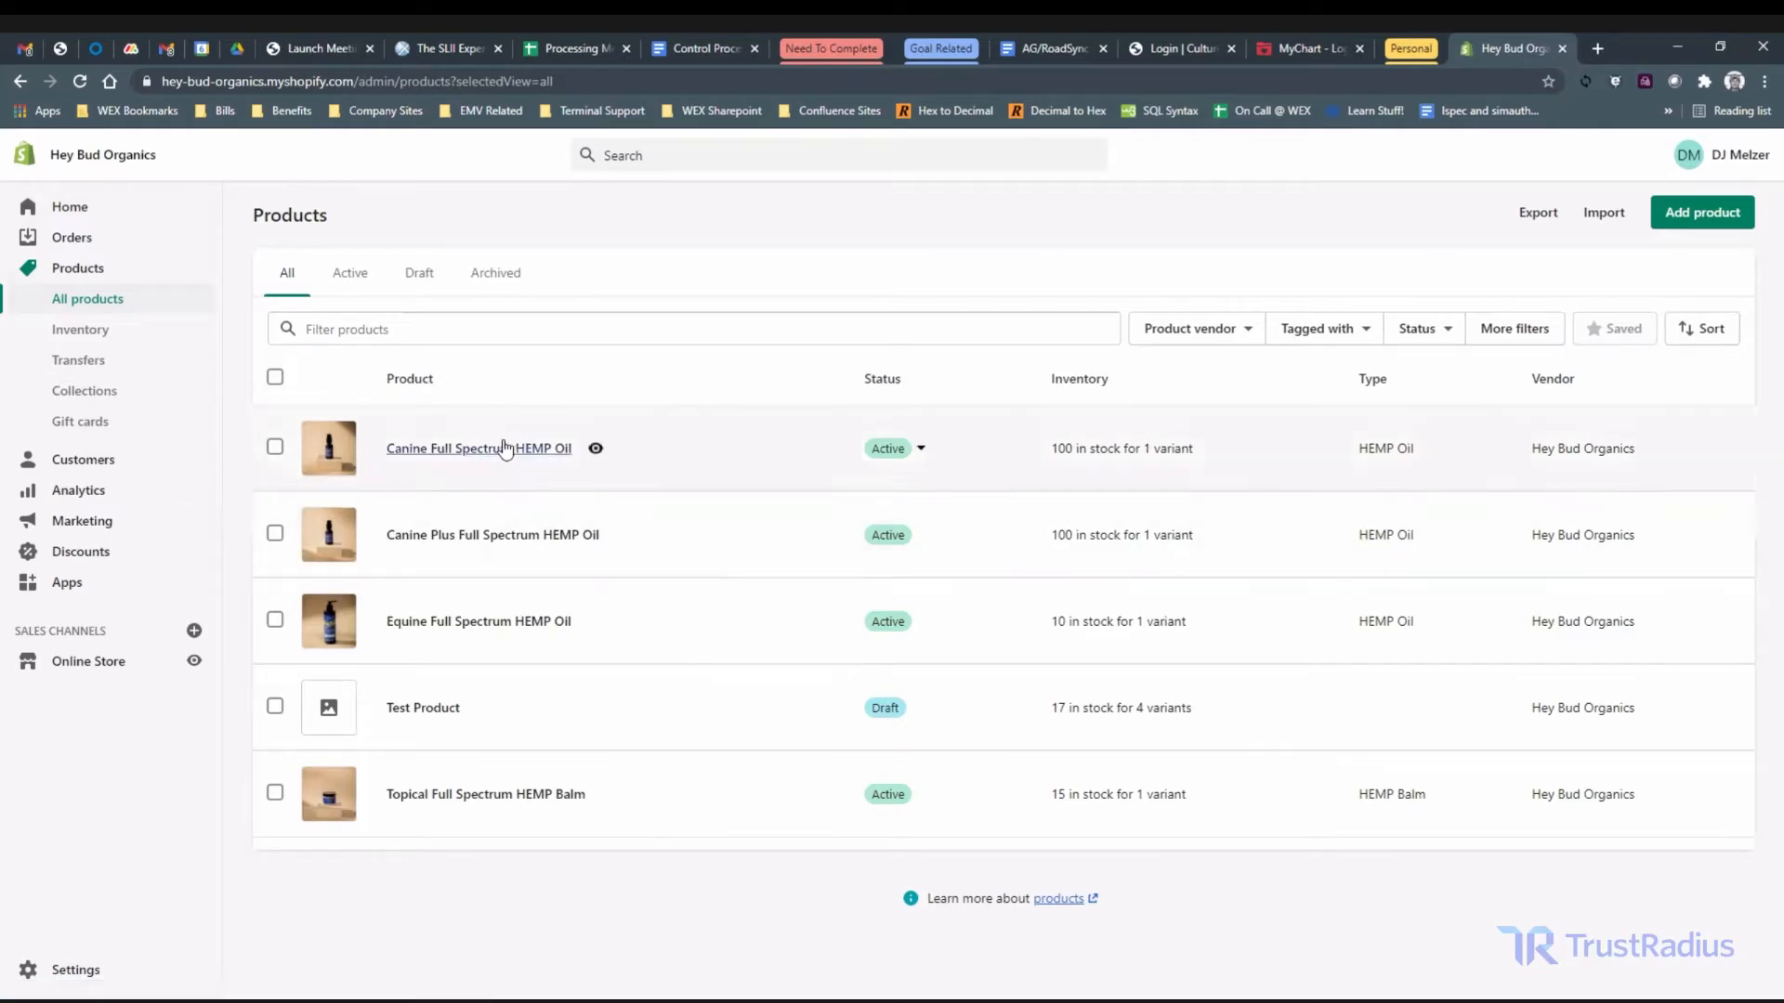
- Open Test Product and search its collections for "New Collection"
{"action": "left_click", "coordinate": [435, 711]}
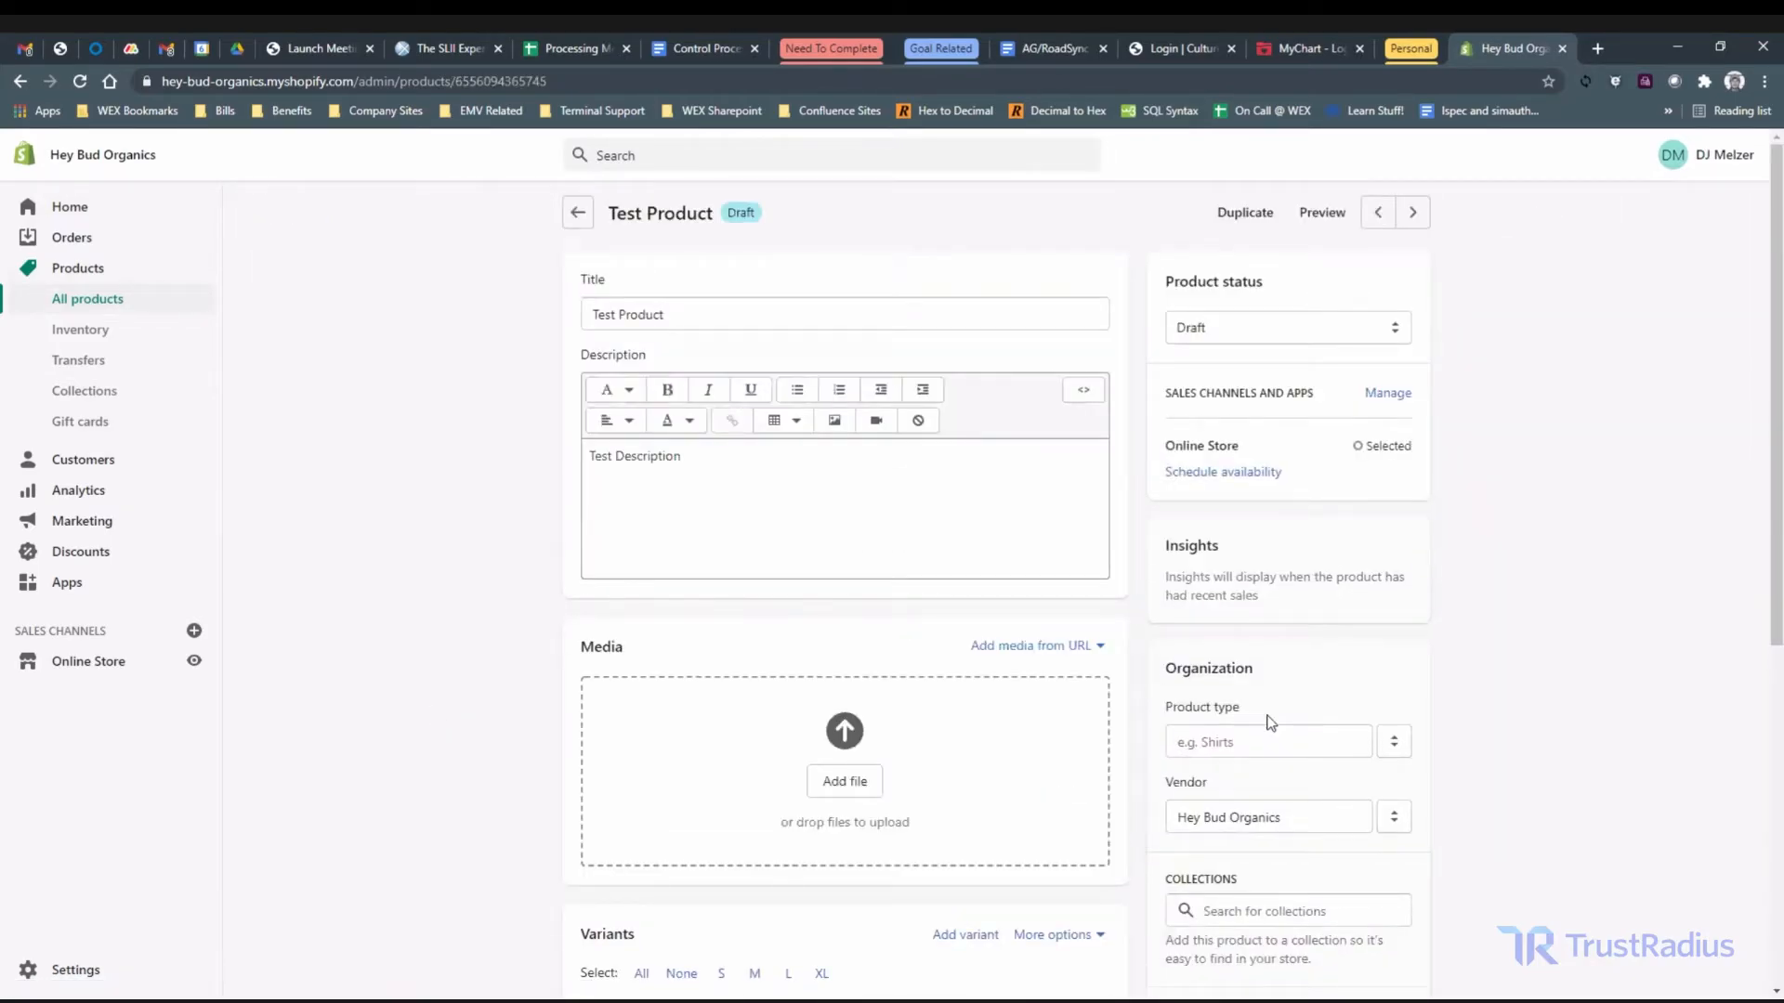
{"action": "scroll", "coordinate": [1270, 723], "scroll_direction": "down", "scroll_amount": 2}
{"action": "left_click", "coordinate": [1263, 726]}
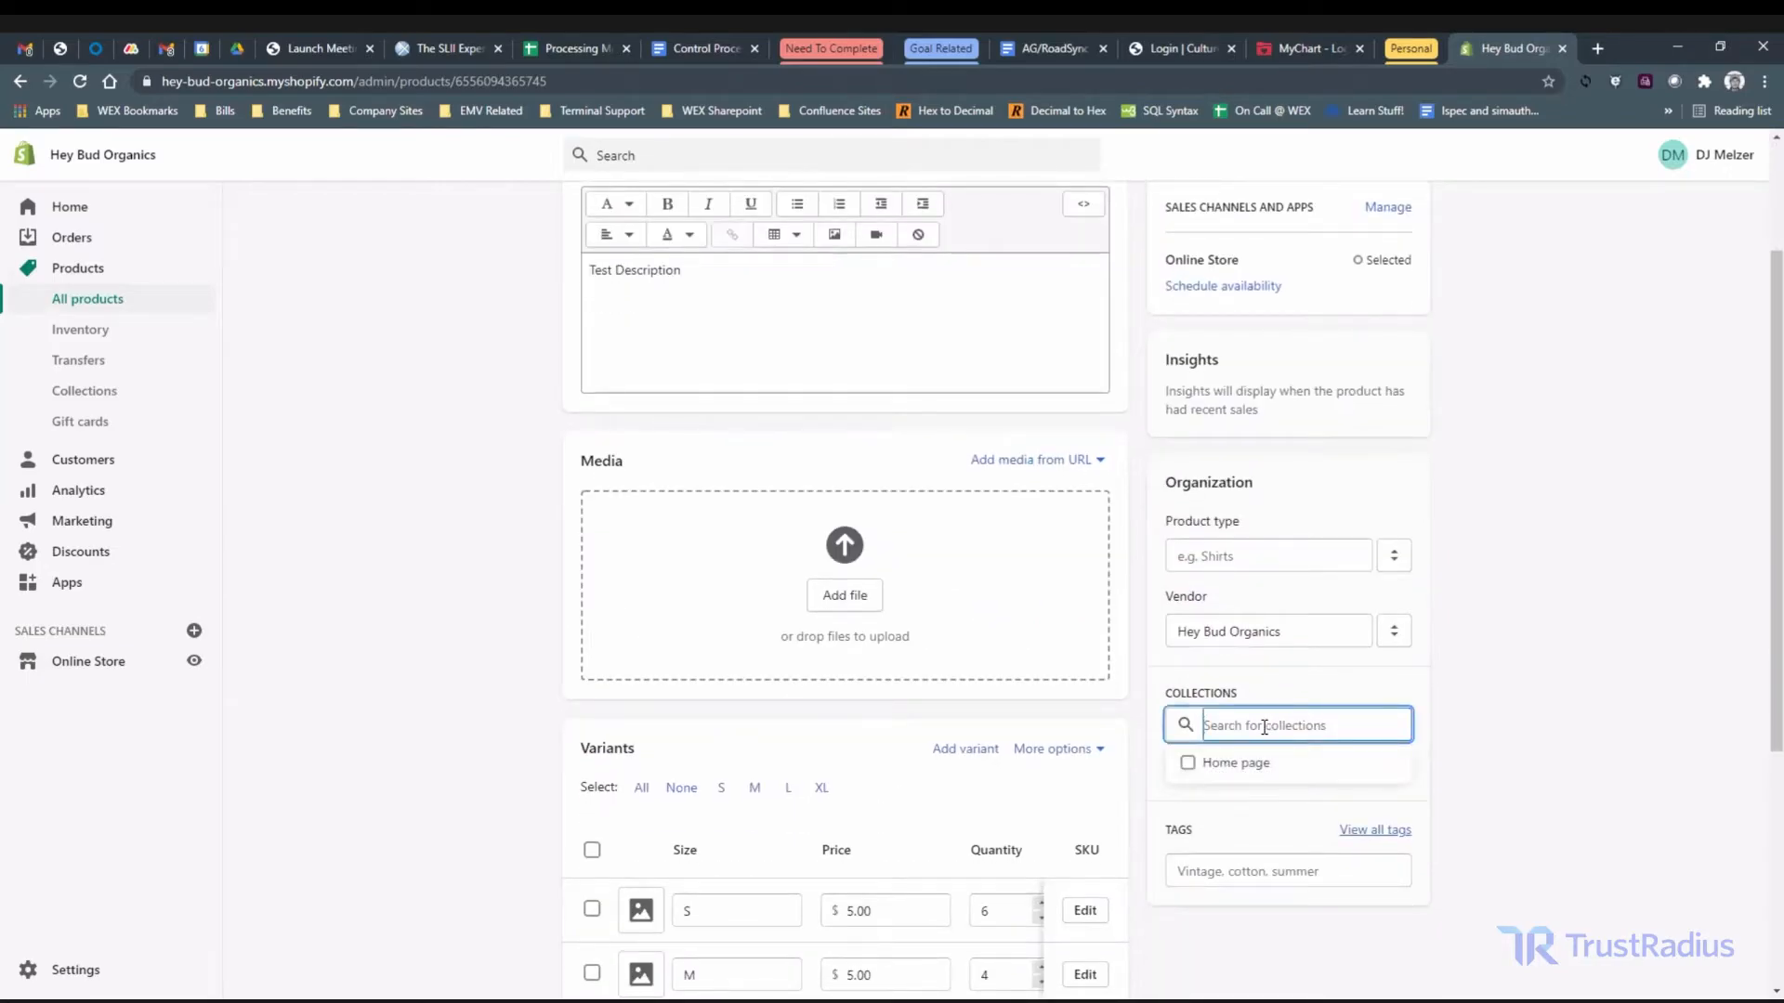
{"action": "type", "text": "Ne"}
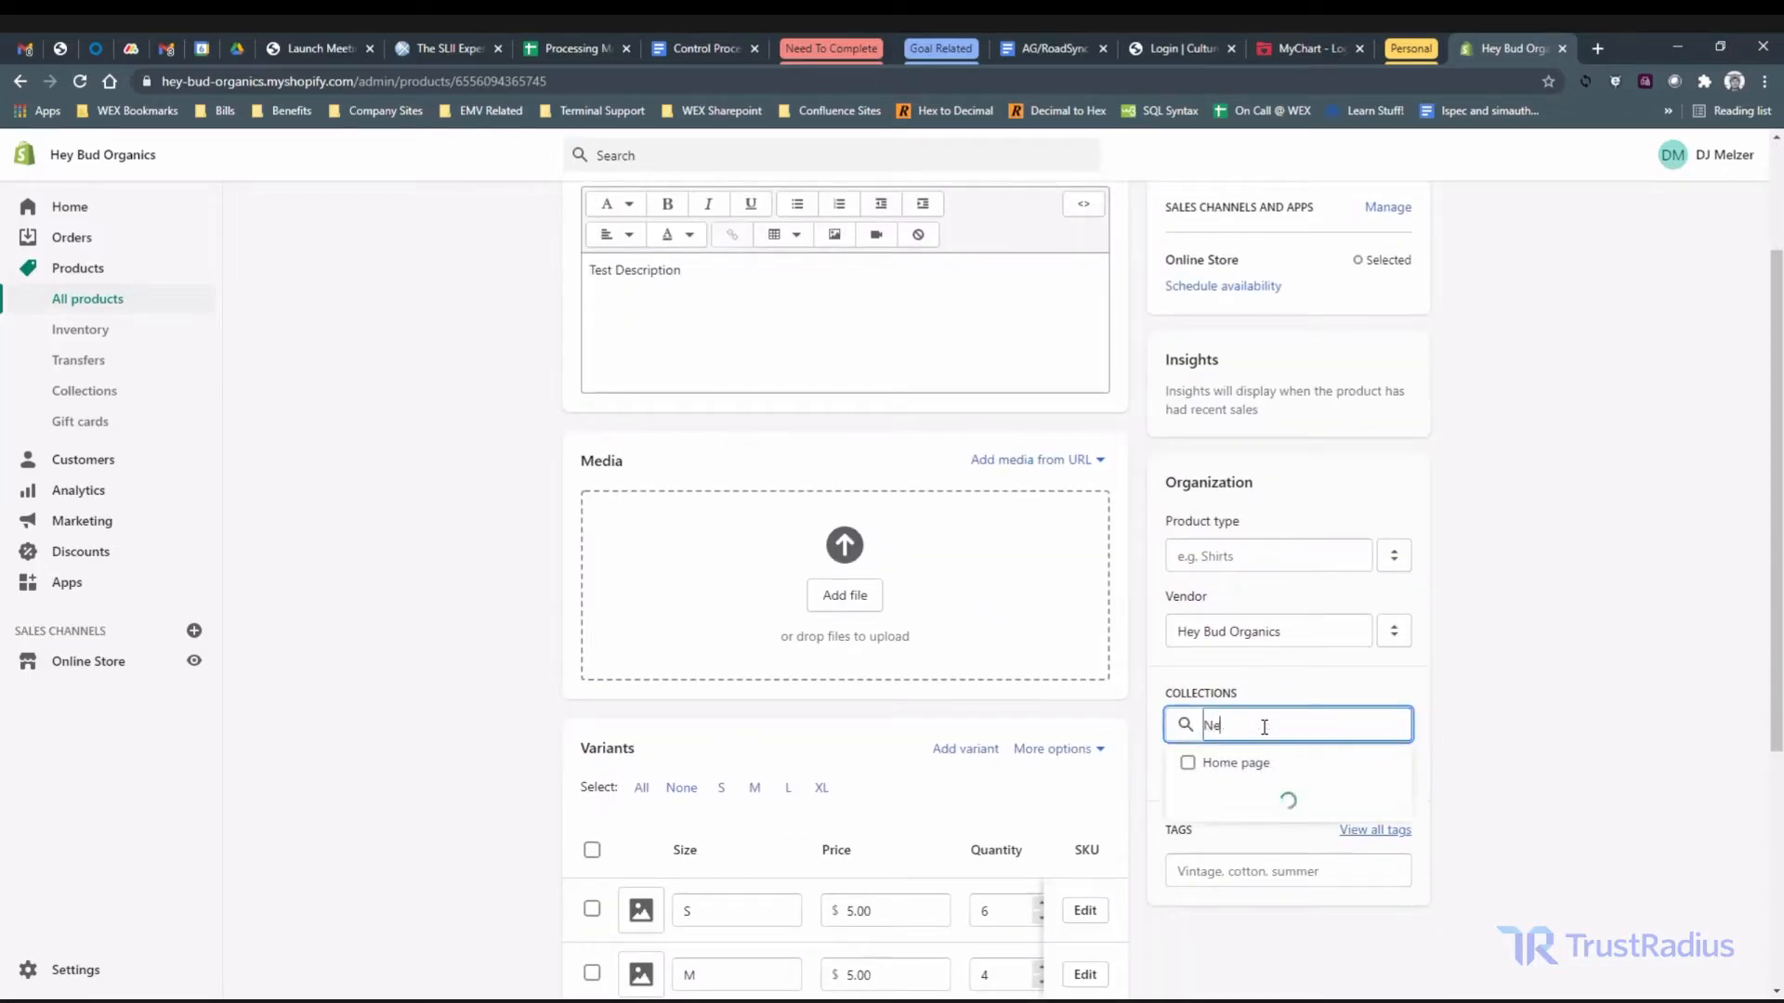
{"action": "type", "text": "w Collection"}
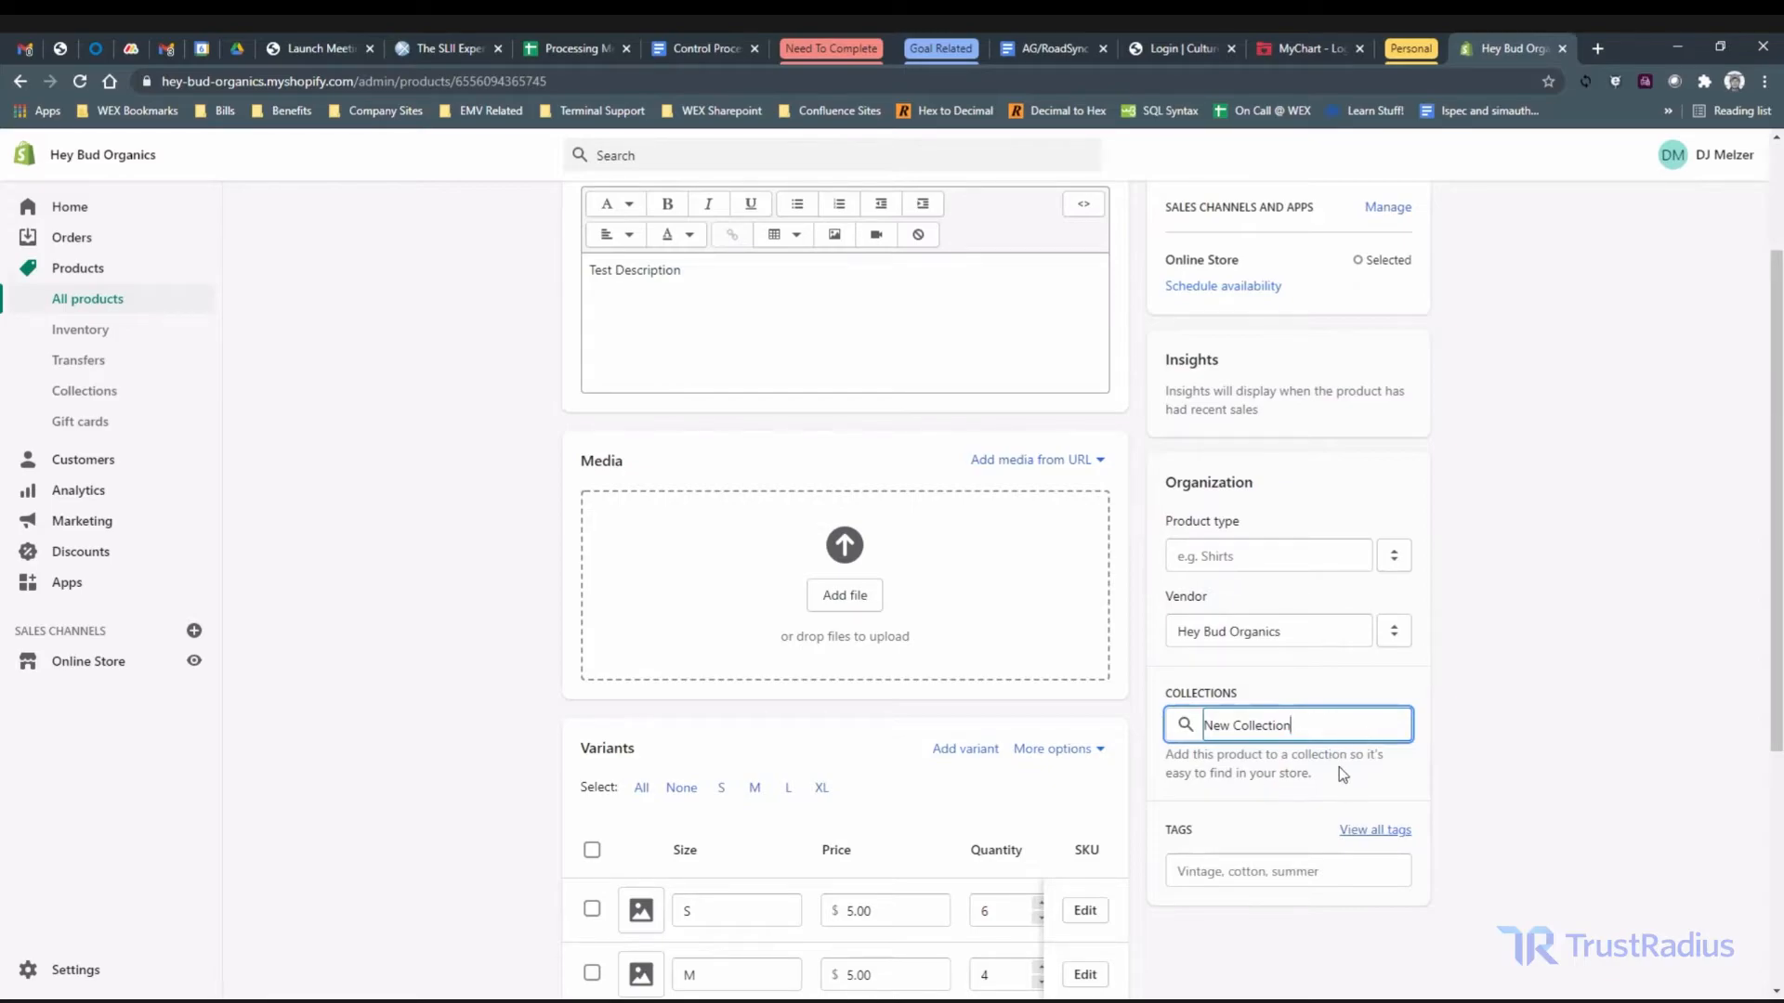
- Clear the collection search on Test Product and return to the product list
{"action": "key", "text": "BackSpace"}
{"action": "key", "text": "BackSpace"}
{"action": "key", "text": "BackSpace"}
{"action": "key", "text": "BackSpace"}
{"action": "key", "text": "BackSpace"}
{"action": "key", "text": "BackSpace"}
{"action": "key", "text": "BackSpace"}
{"action": "key", "text": "BackSpace"}
{"action": "key", "text": "BackSpace"}
{"action": "key", "text": "BackSpace"}
{"action": "key", "text": "BackSpace"}
{"action": "key", "text": "BackSpace"}
{"action": "key", "text": "BackSpace"}
{"action": "key", "text": "BackSpace"}
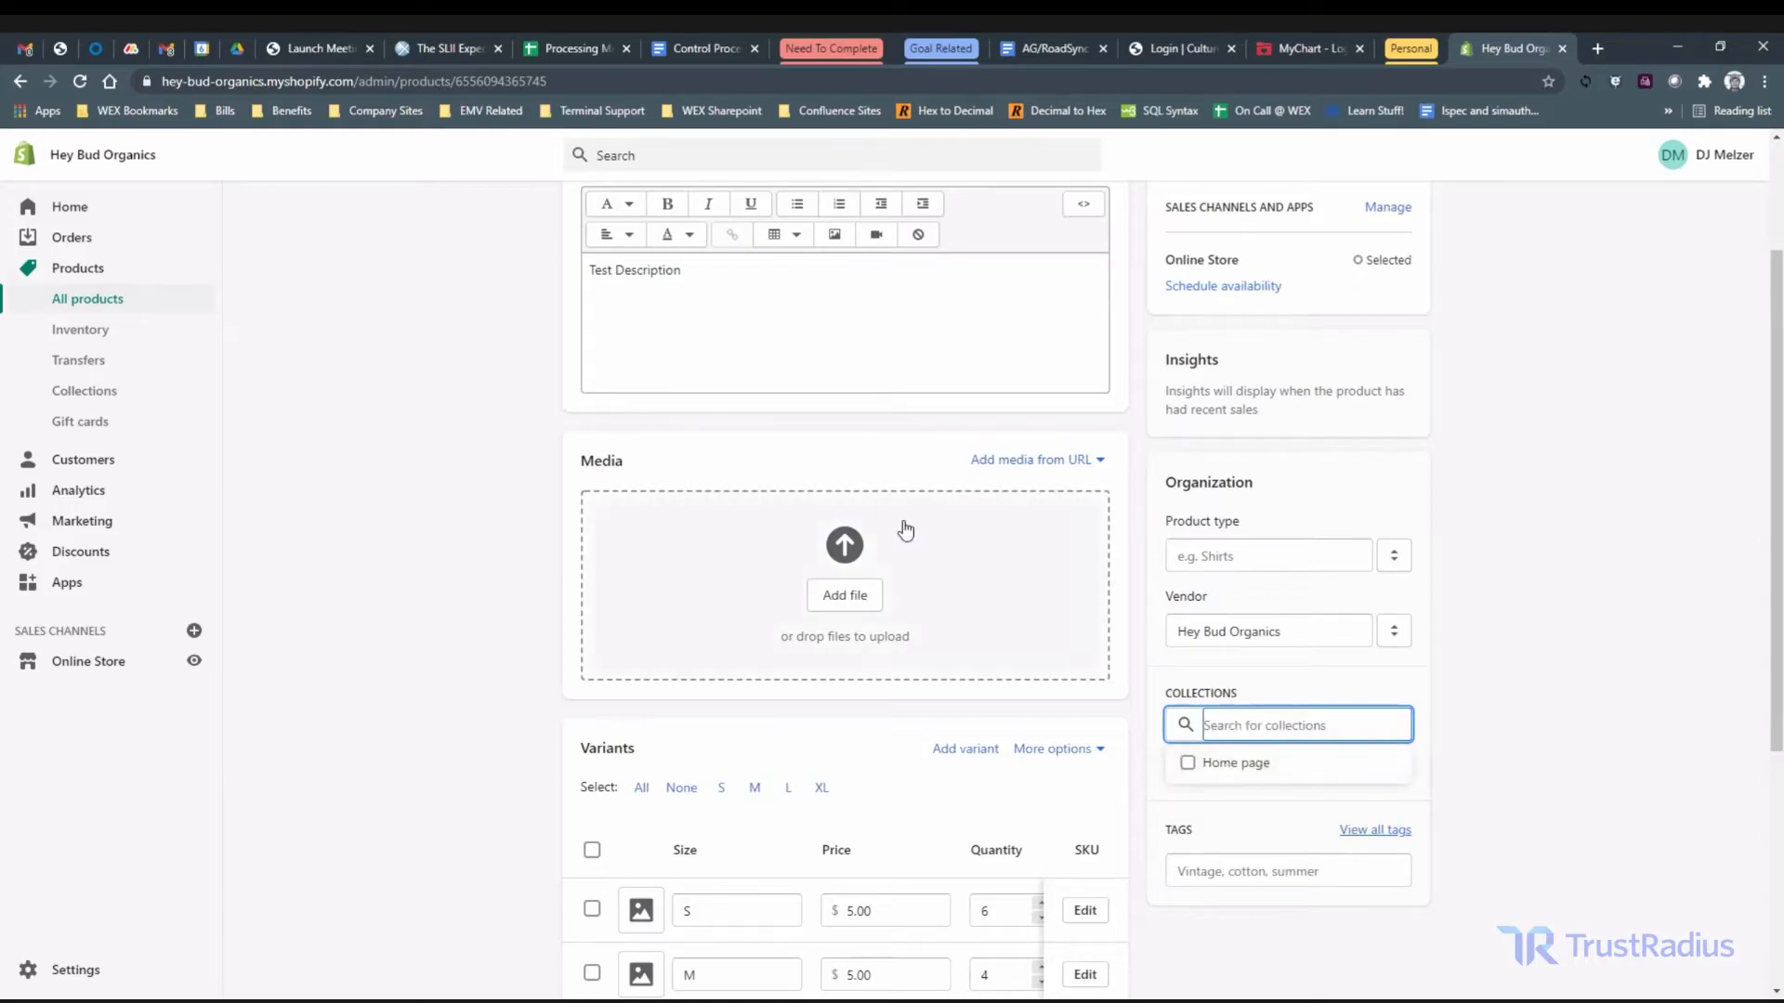
{"action": "scroll", "coordinate": [536, 465], "scroll_direction": "up", "scroll_amount": 2}
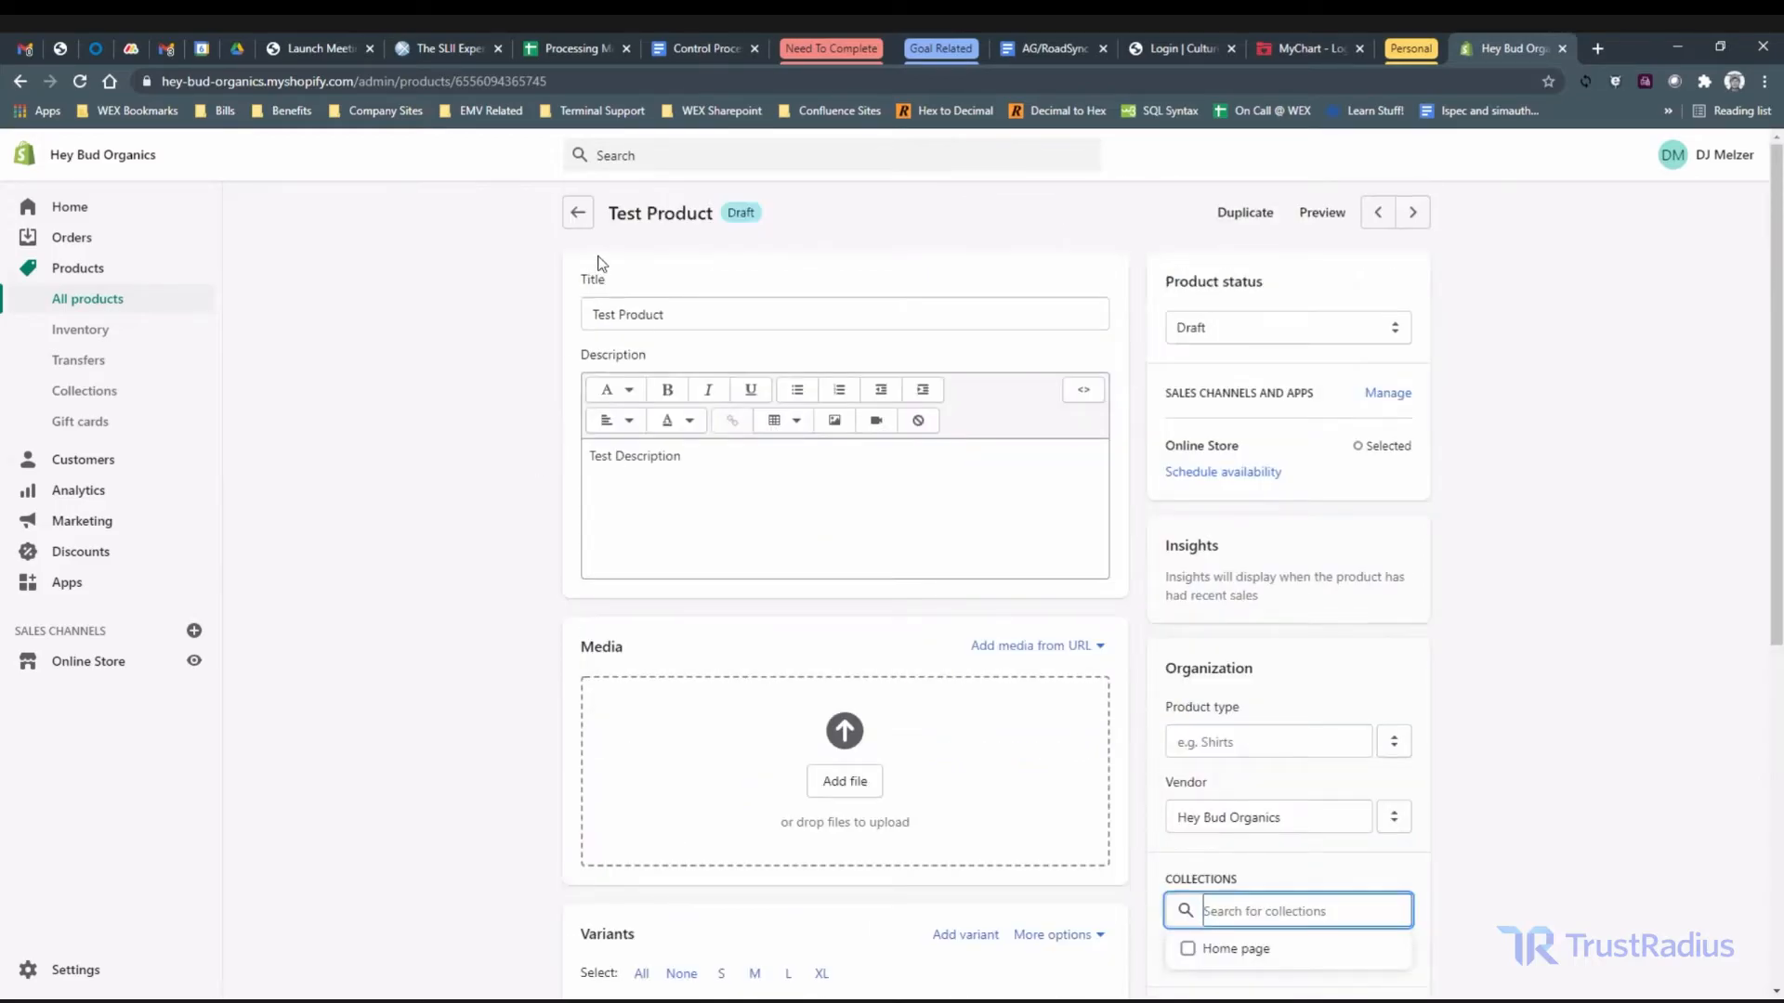
{"action": "left_click", "coordinate": [577, 218]}
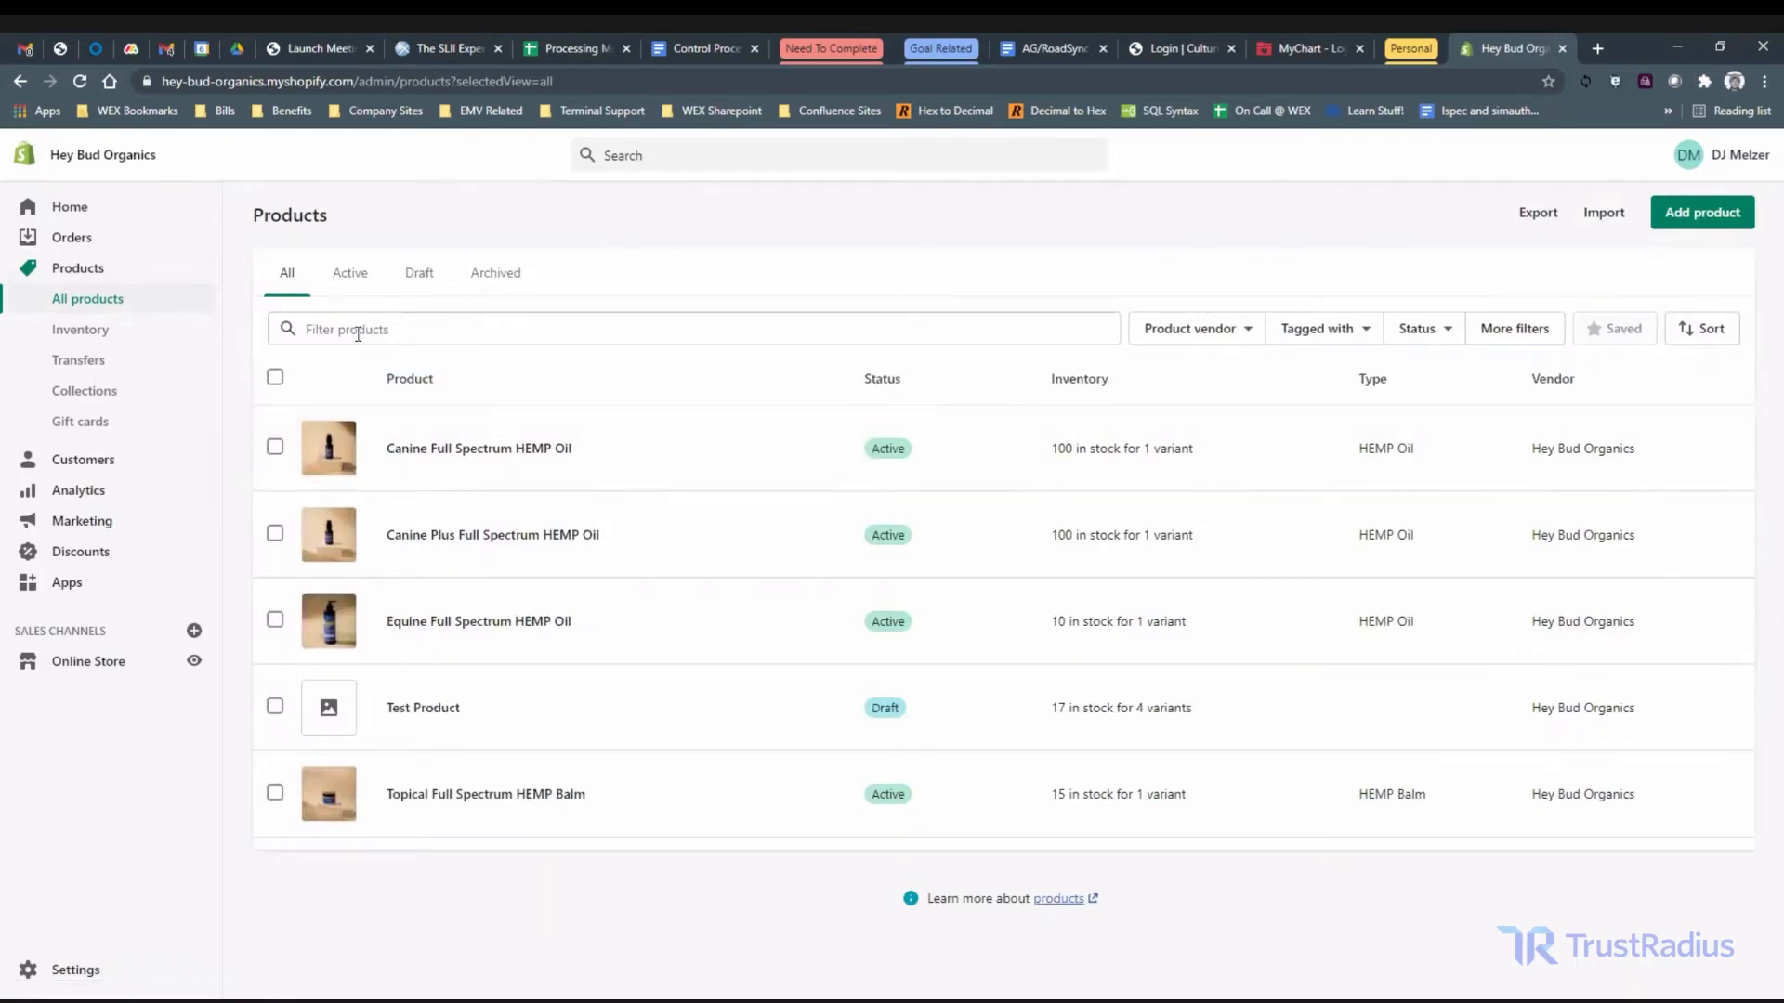
- Start a new collection titled "Test Products" with the description "This collection helps keep products that are in test organized."
{"action": "left_click", "coordinate": [95, 393]}
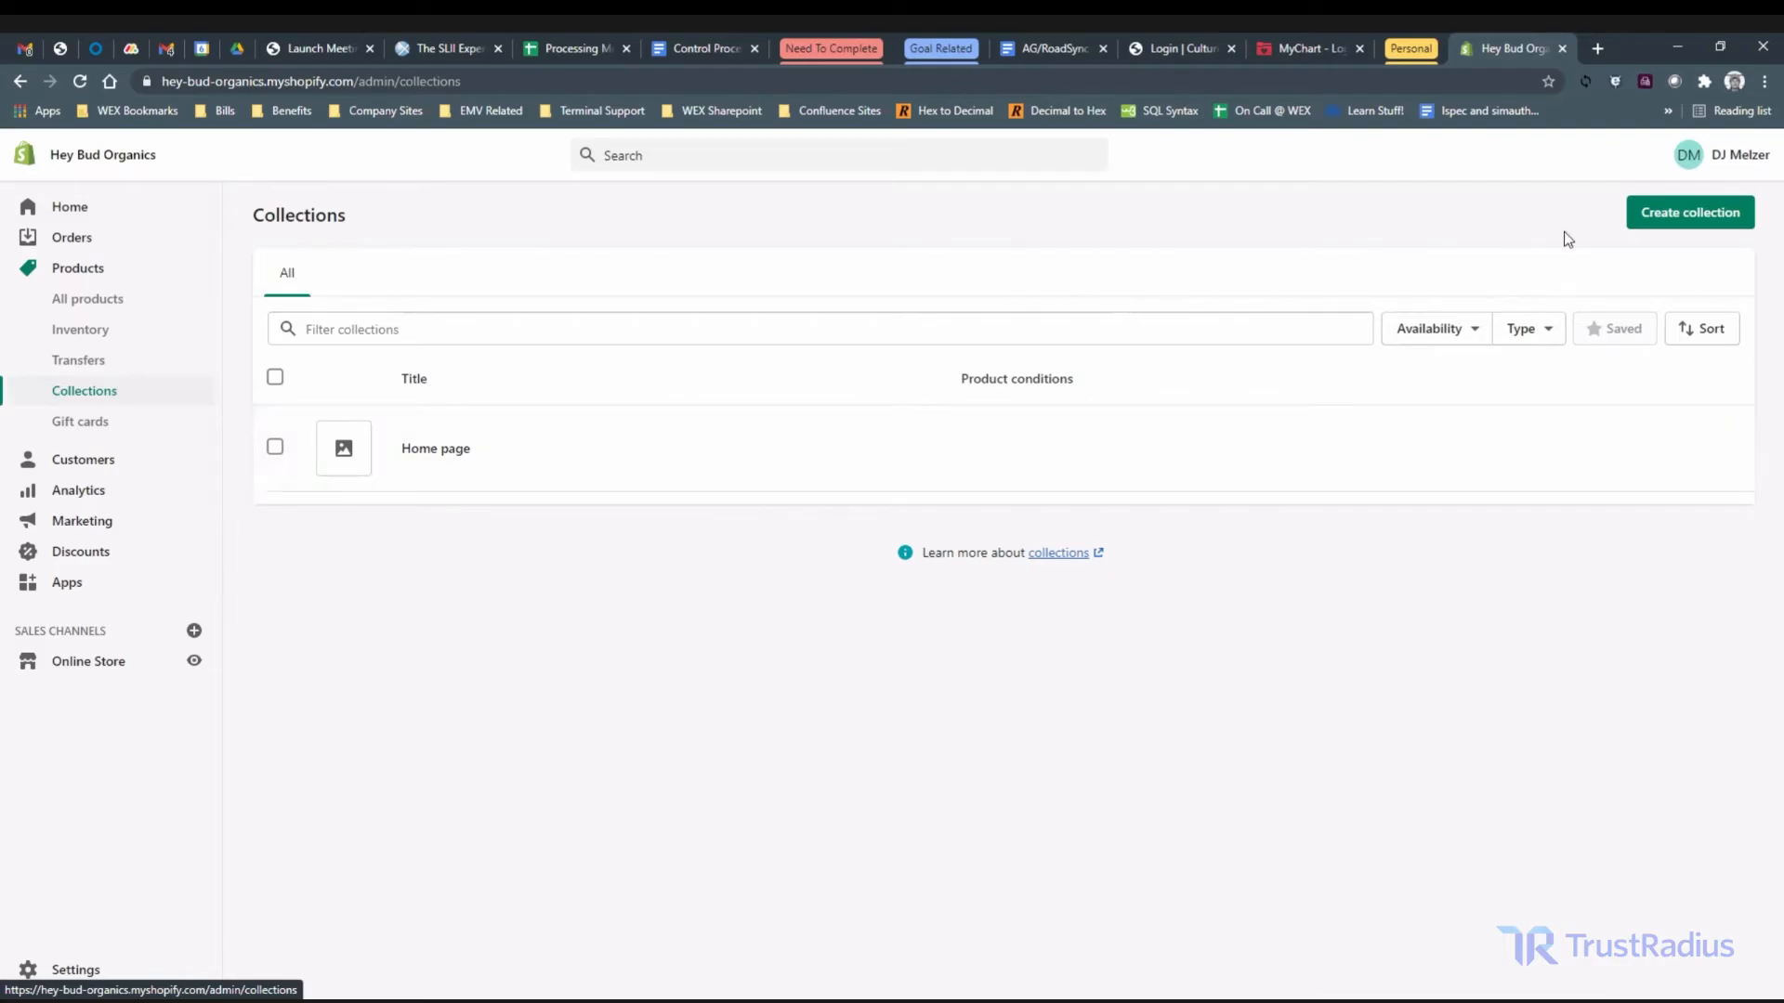
{"action": "left_click", "coordinate": [1680, 223]}
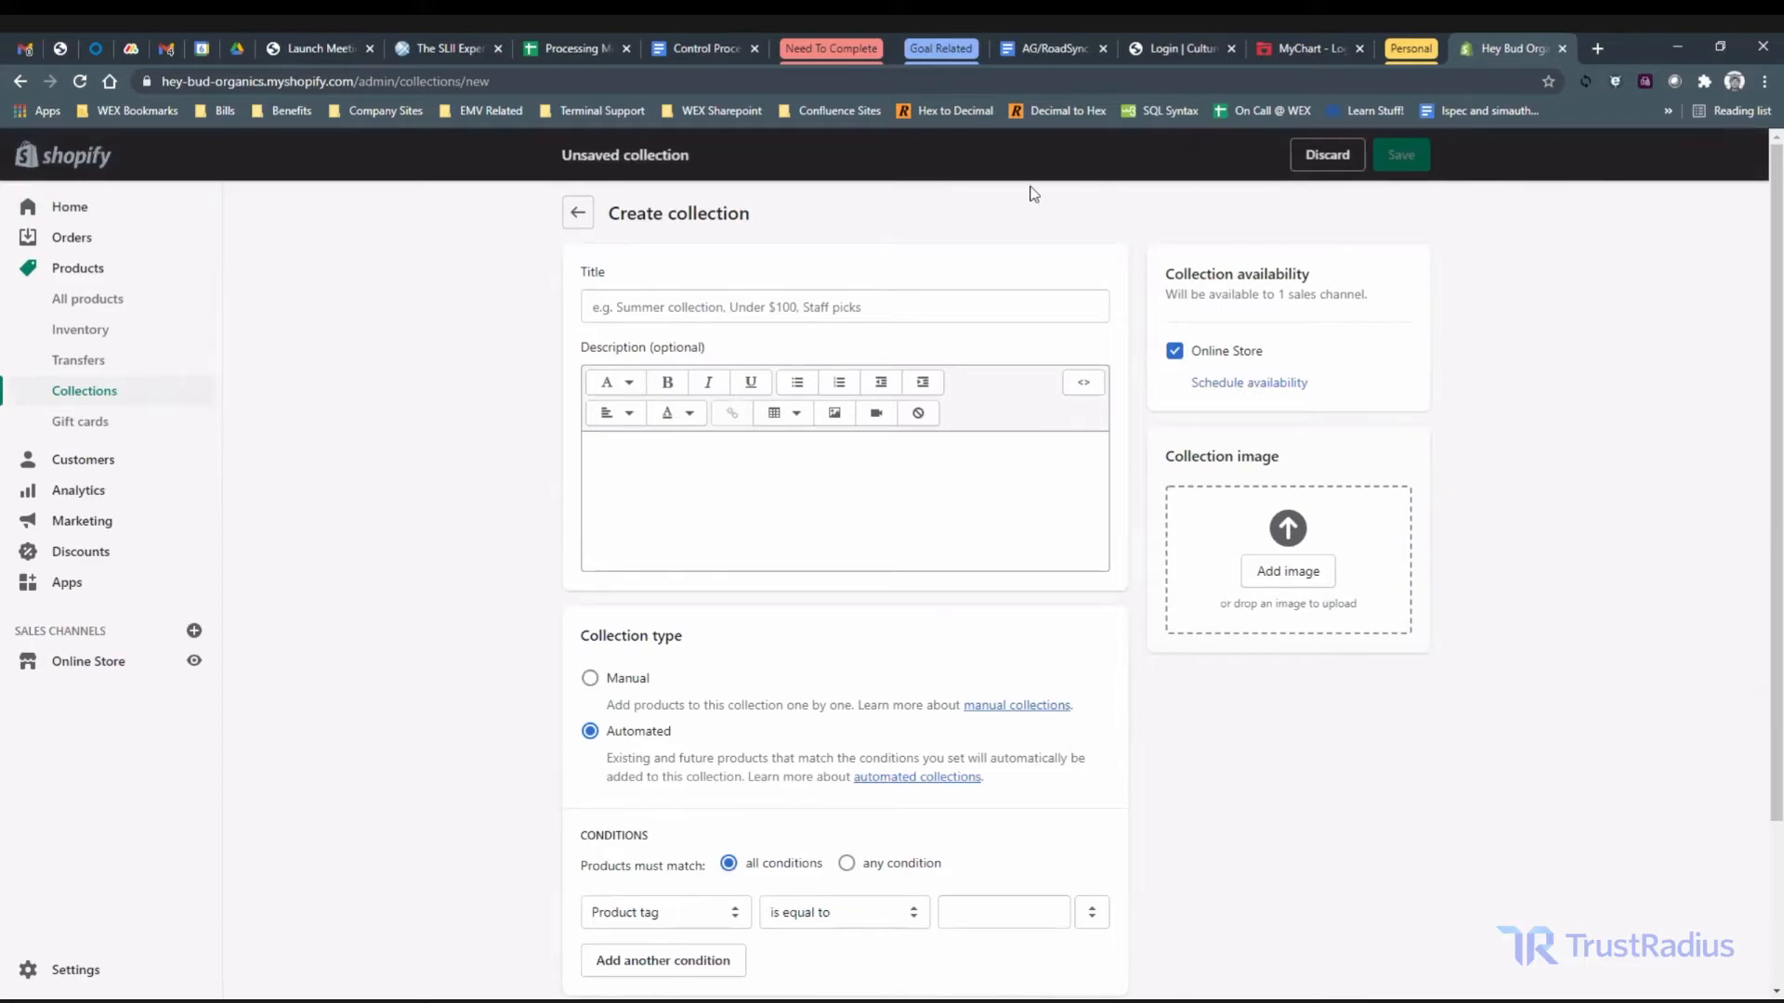
{"action": "left_click", "coordinate": [640, 317]}
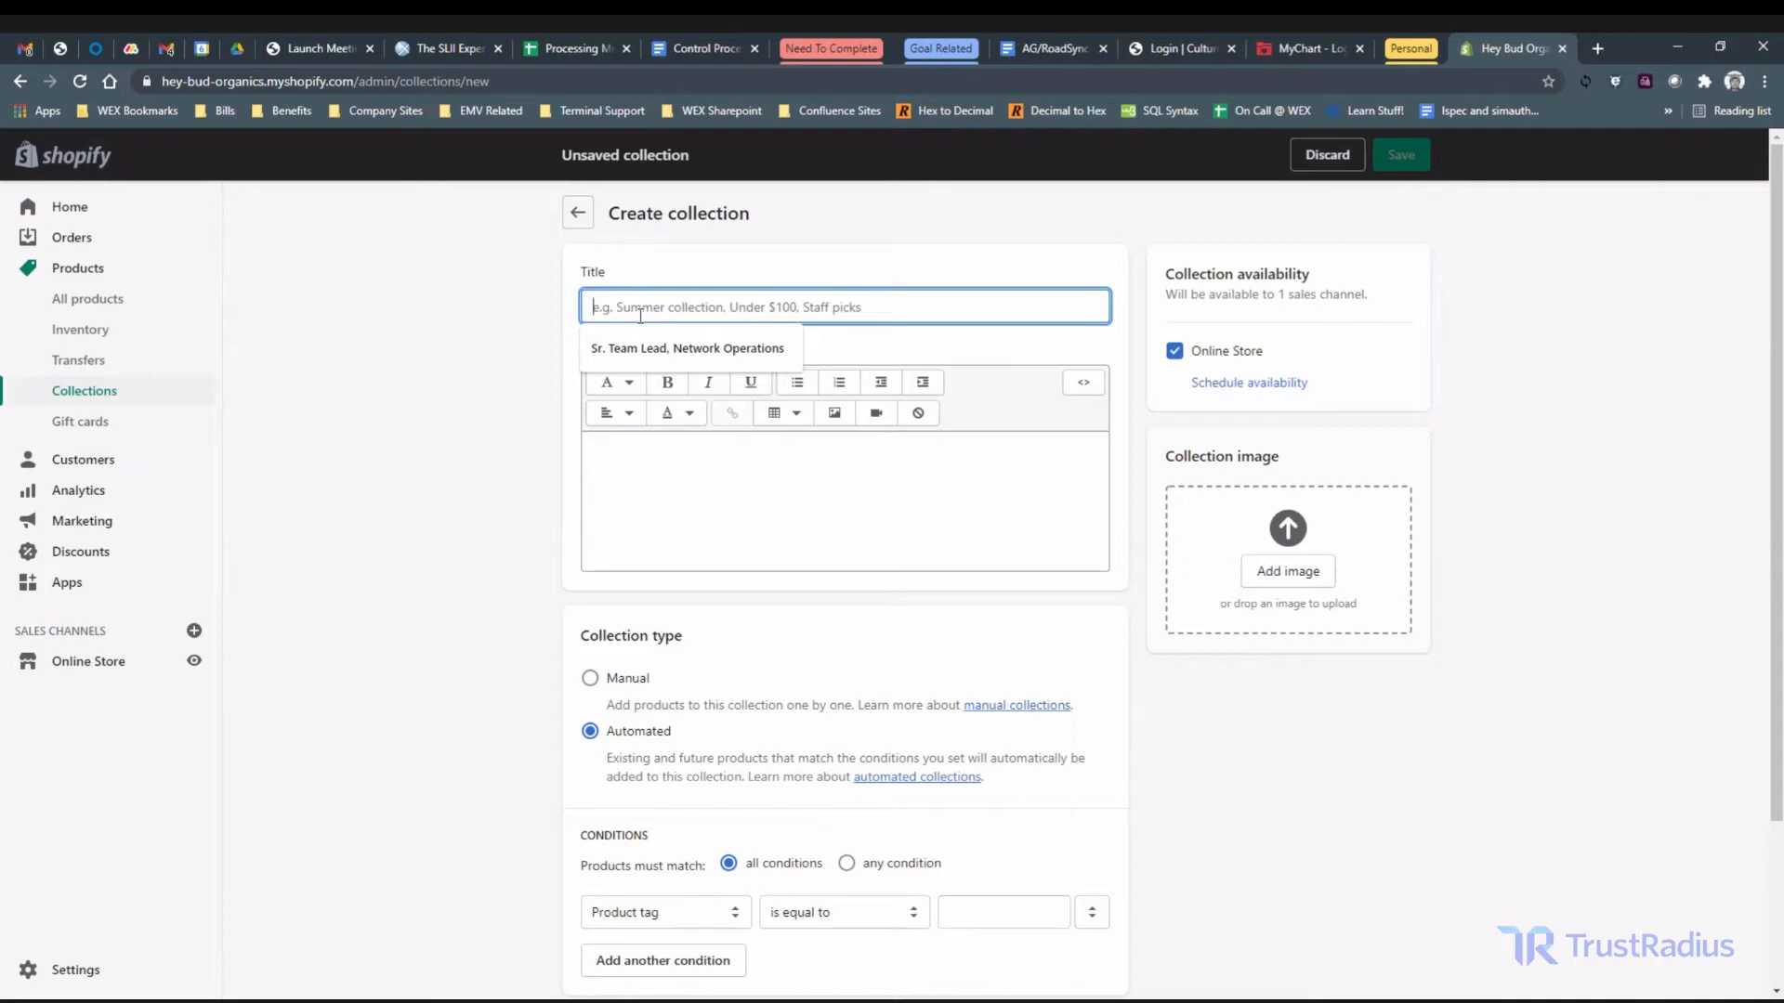
{"action": "type", "text": "Test Products"}
{"action": "left_click", "coordinate": [629, 458]}
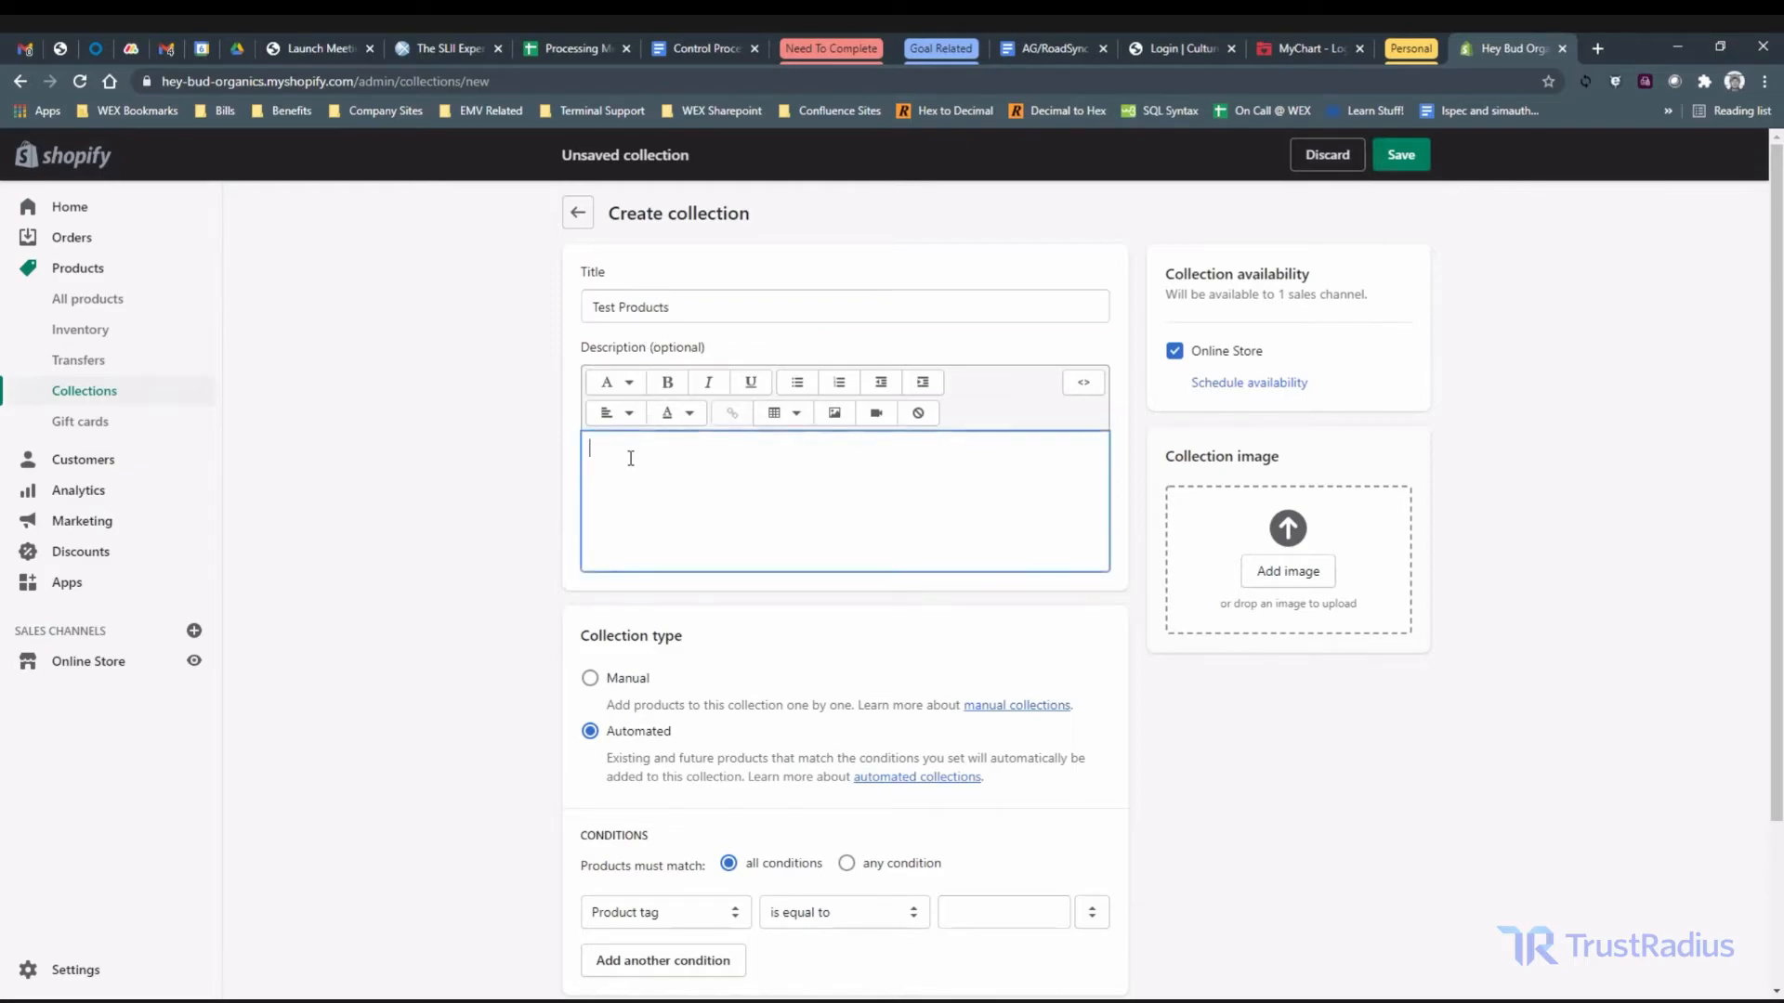
{"action": "type", "text": "This collection helps keep products that are in test or"}
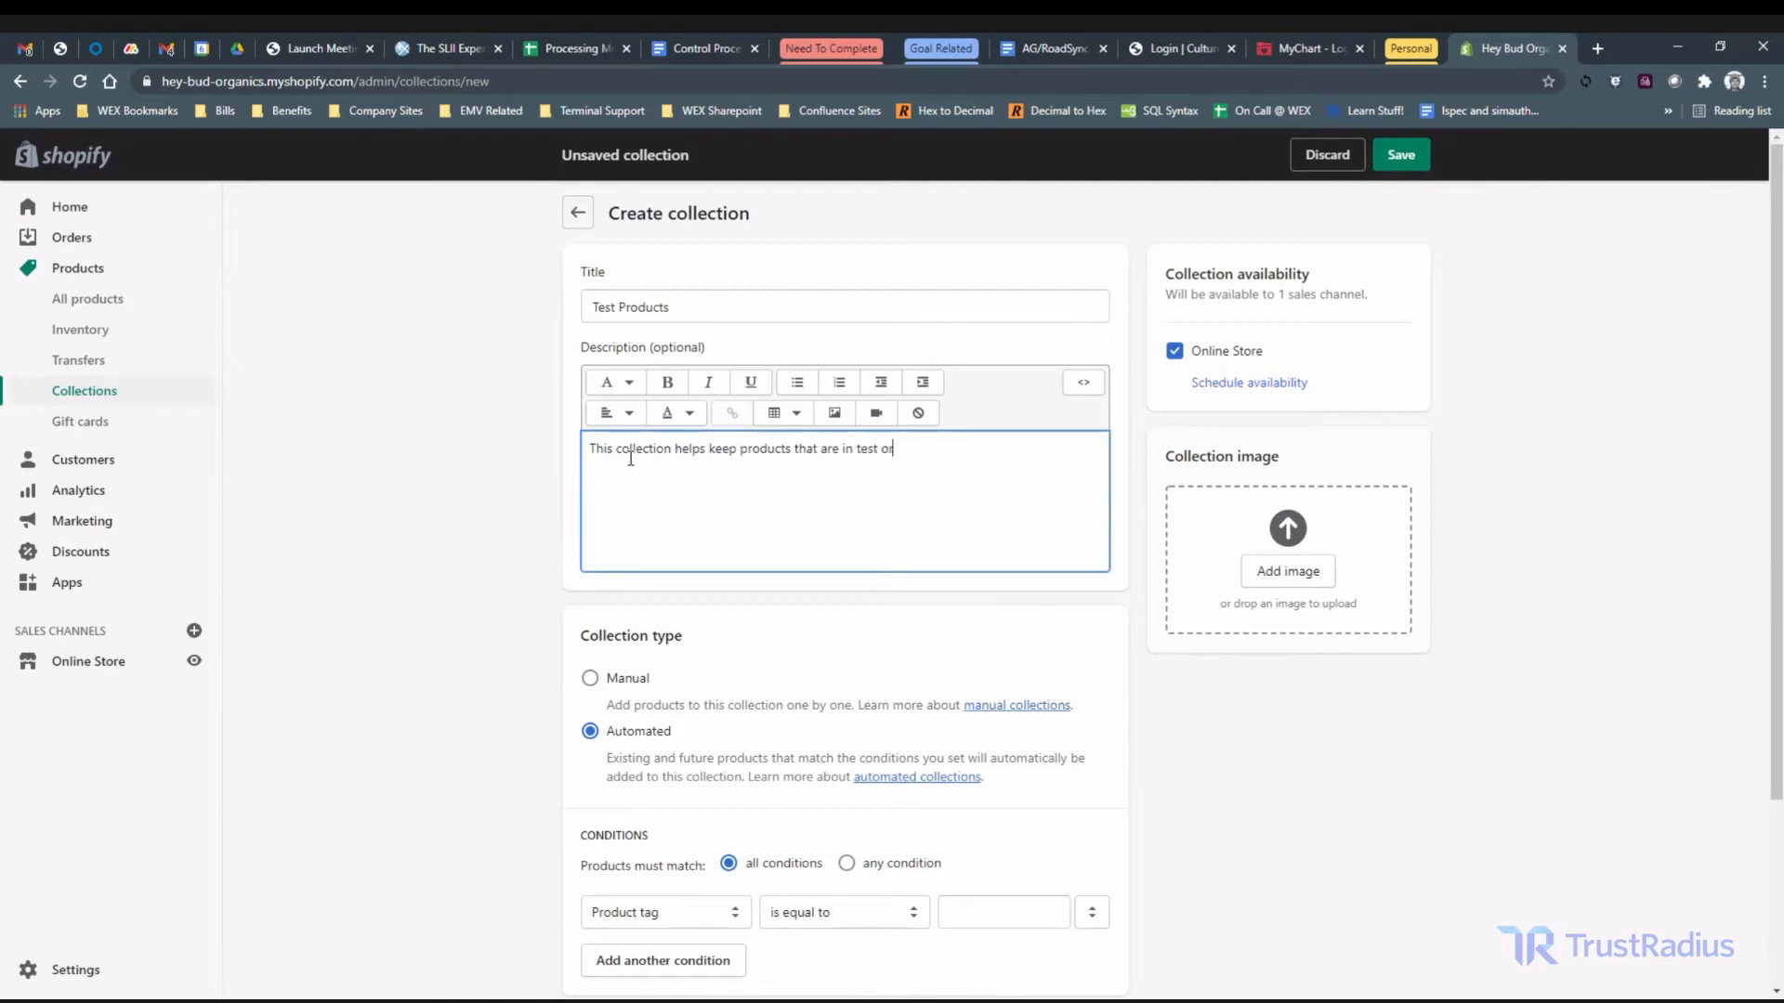
{"action": "type", "text": "ganized."}
- Set the automated collection's condition to product tag is equal to Balm, and save the collection
{"action": "scroll", "coordinate": [592, 676], "scroll_direction": "down", "scroll_amount": 1}
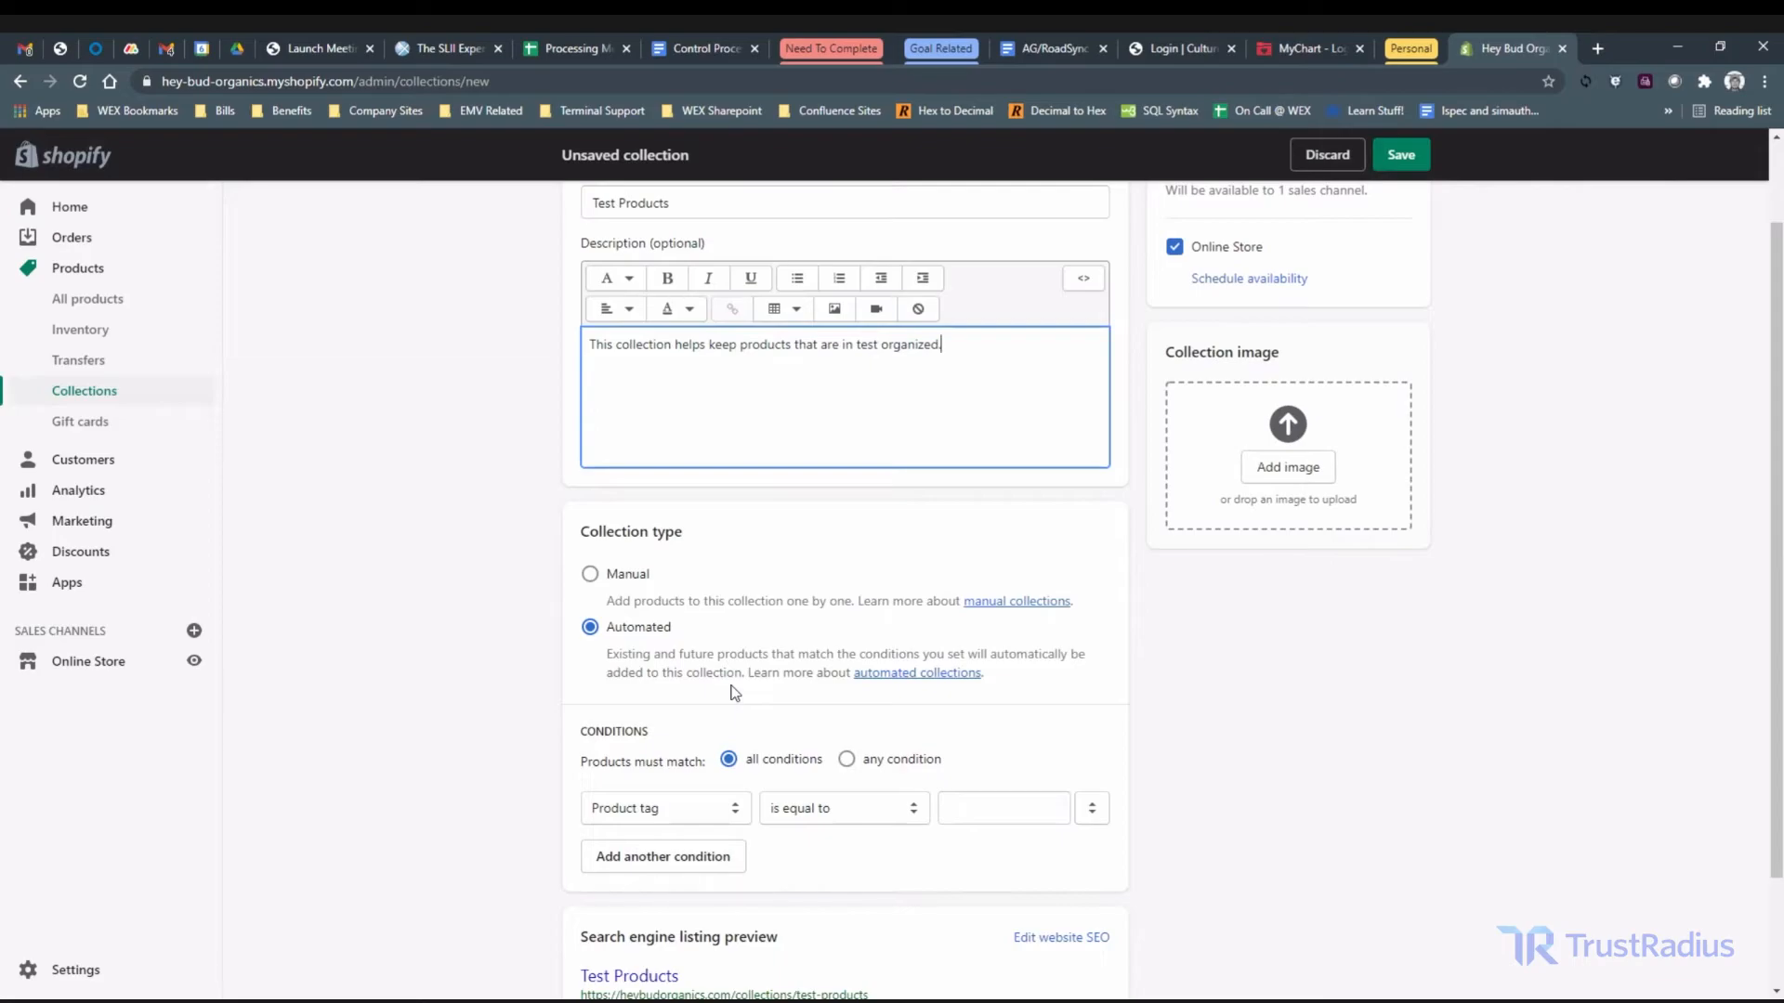
{"action": "scroll", "coordinate": [734, 692], "scroll_direction": "down", "scroll_amount": 2}
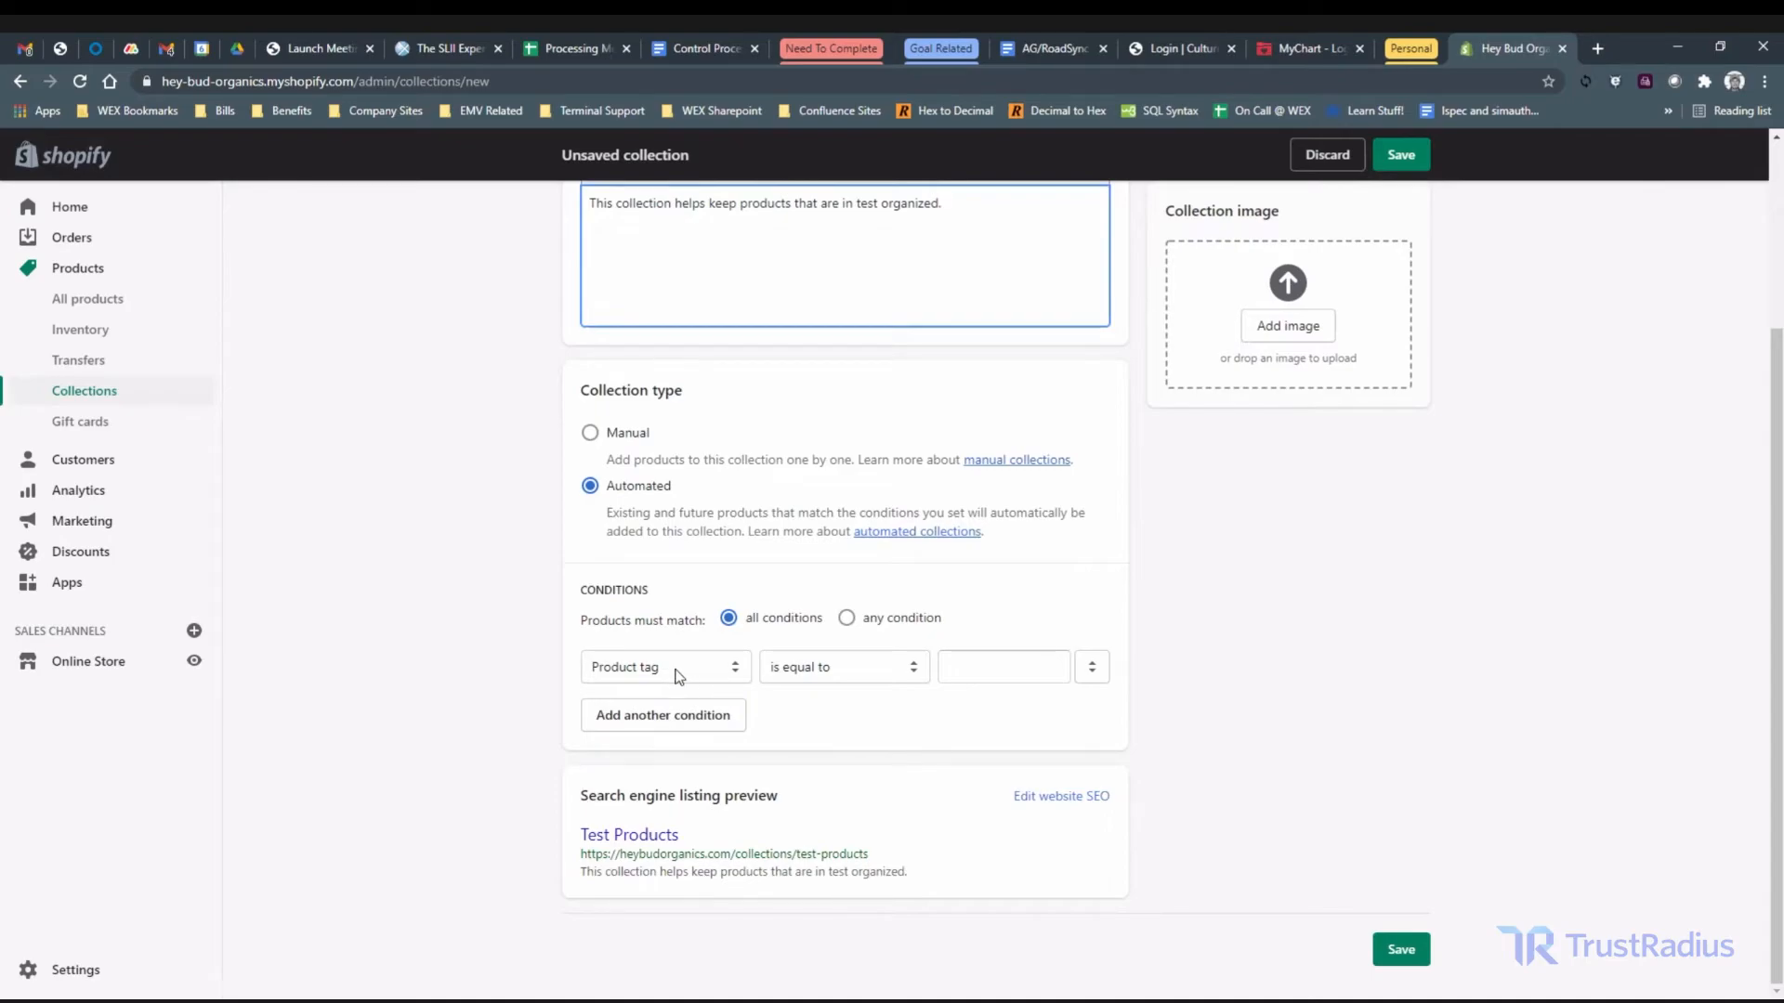
{"action": "left_click", "coordinate": [983, 674]}
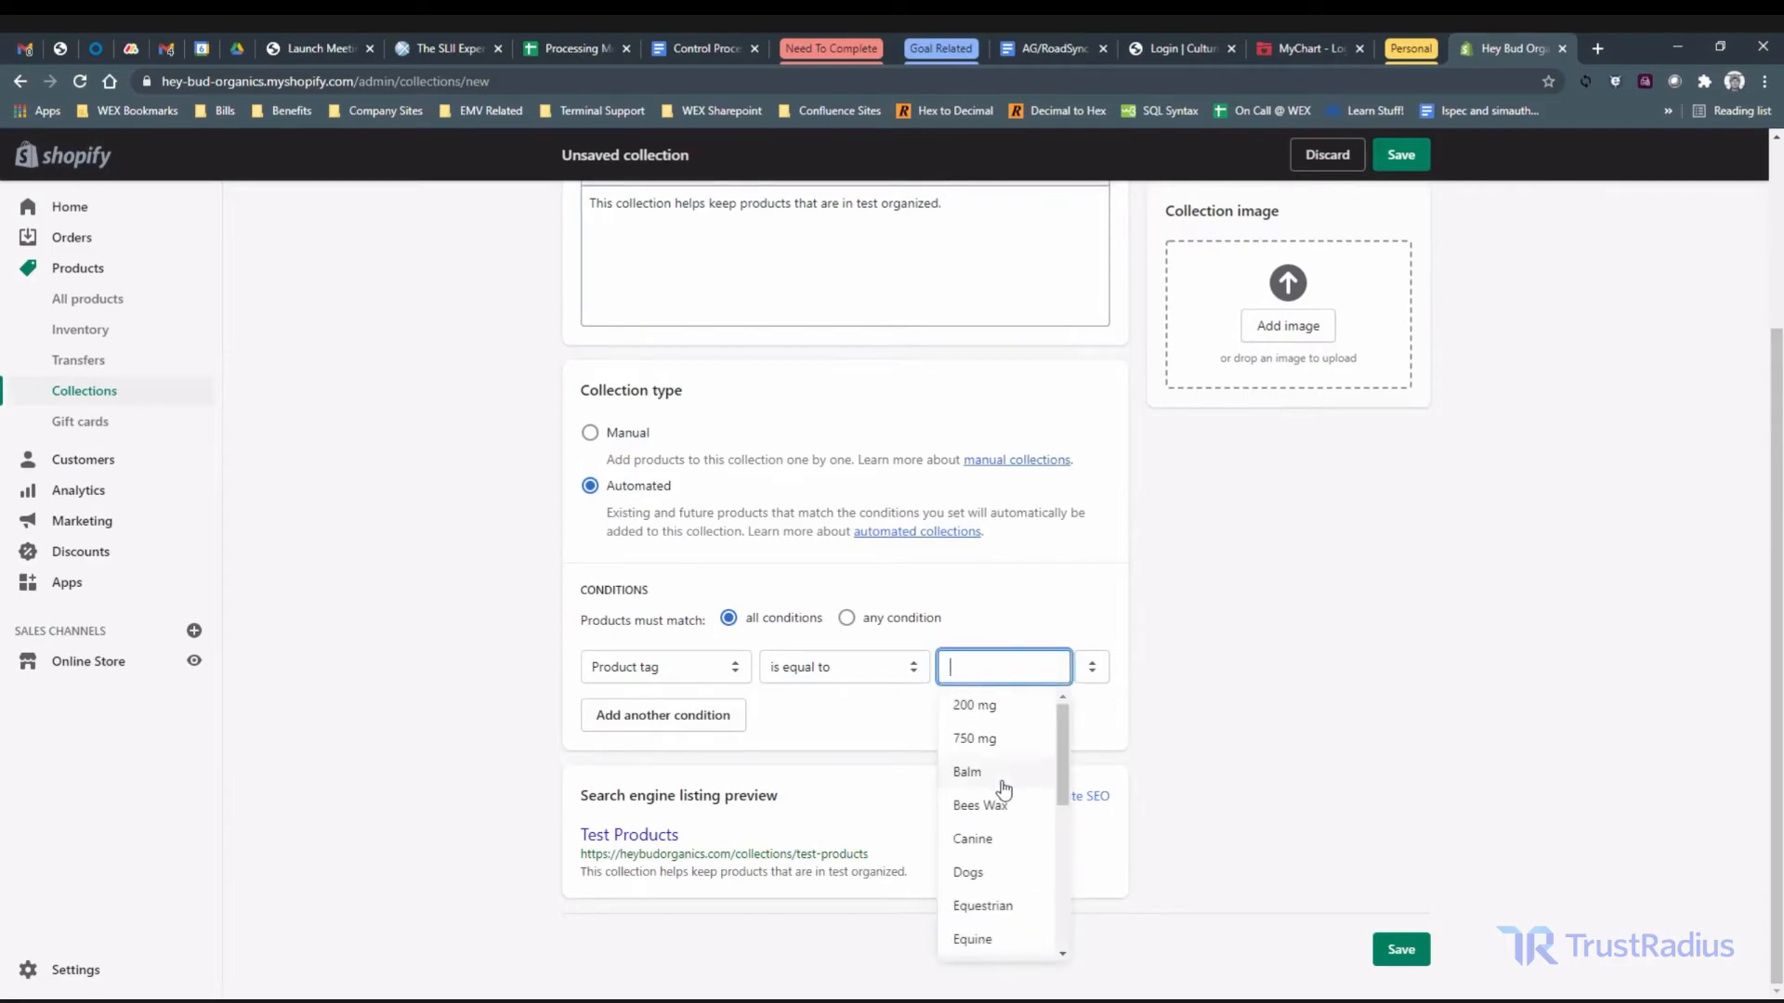
{"action": "scroll", "coordinate": [1003, 786], "scroll_direction": "down", "scroll_amount": 3}
{"action": "scroll", "coordinate": [1003, 788], "scroll_direction": "down", "scroll_amount": 2}
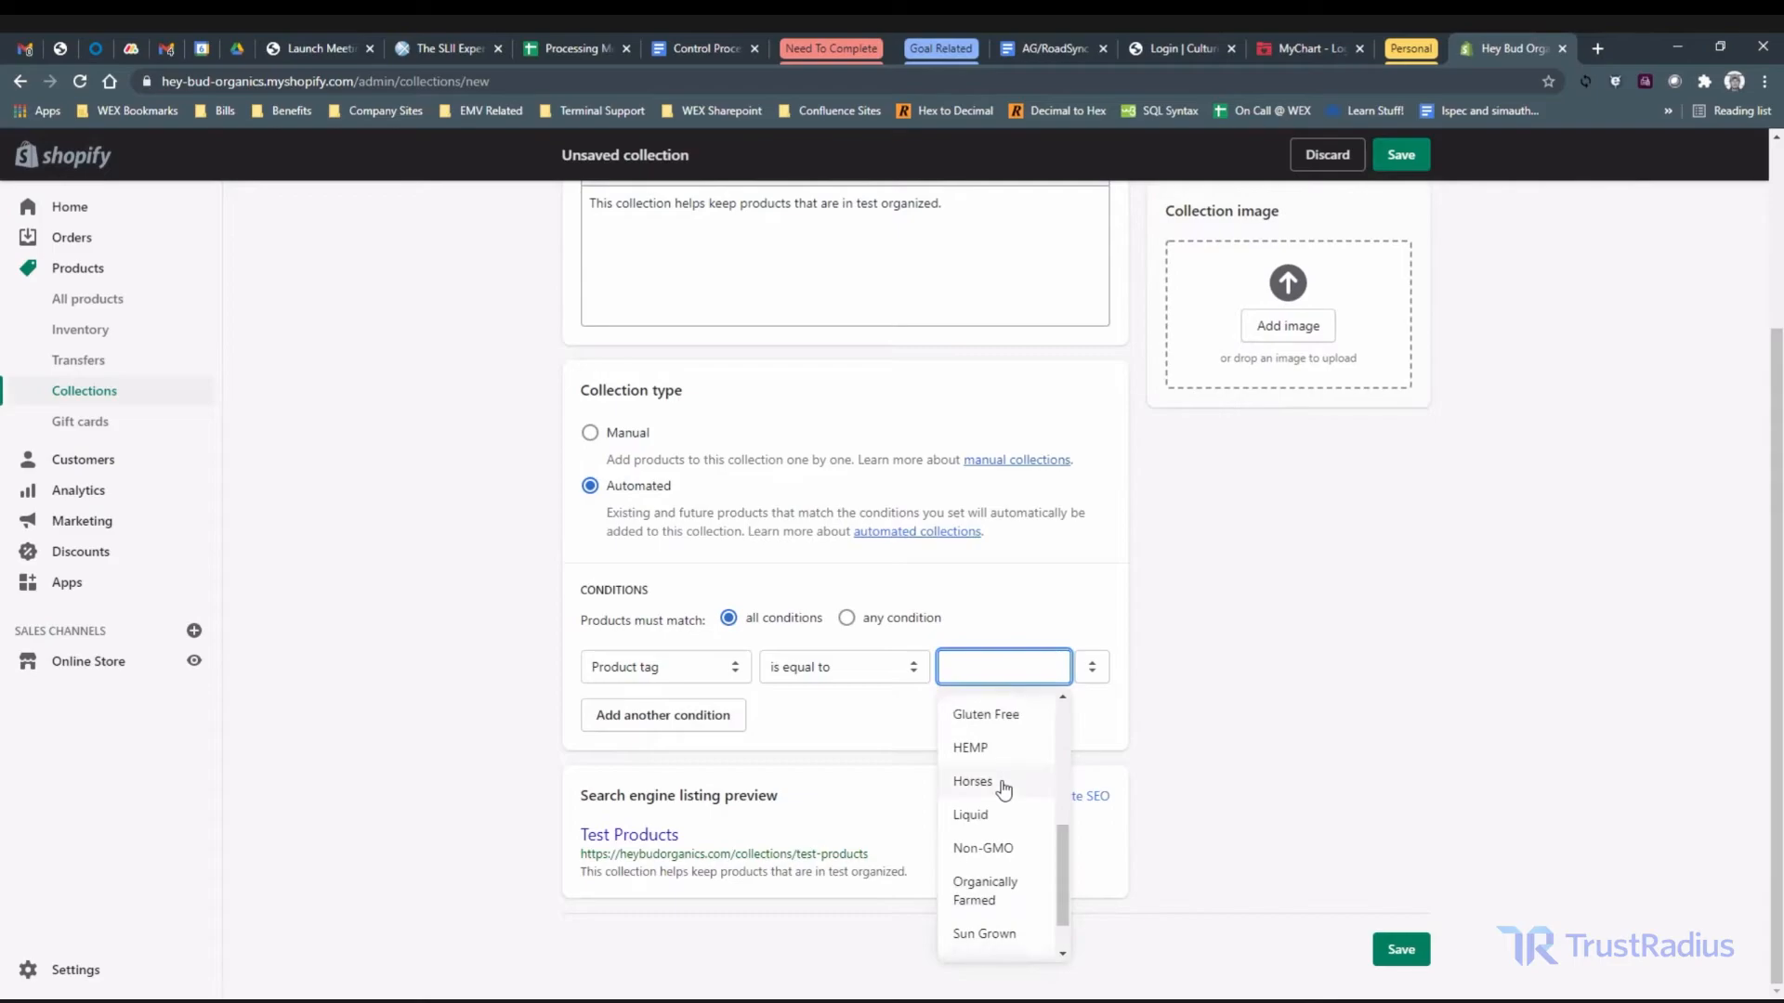
{"action": "scroll", "coordinate": [1003, 787], "scroll_direction": "up", "scroll_amount": 4}
{"action": "scroll", "coordinate": [1003, 788], "scroll_direction": "up", "scroll_amount": 2}
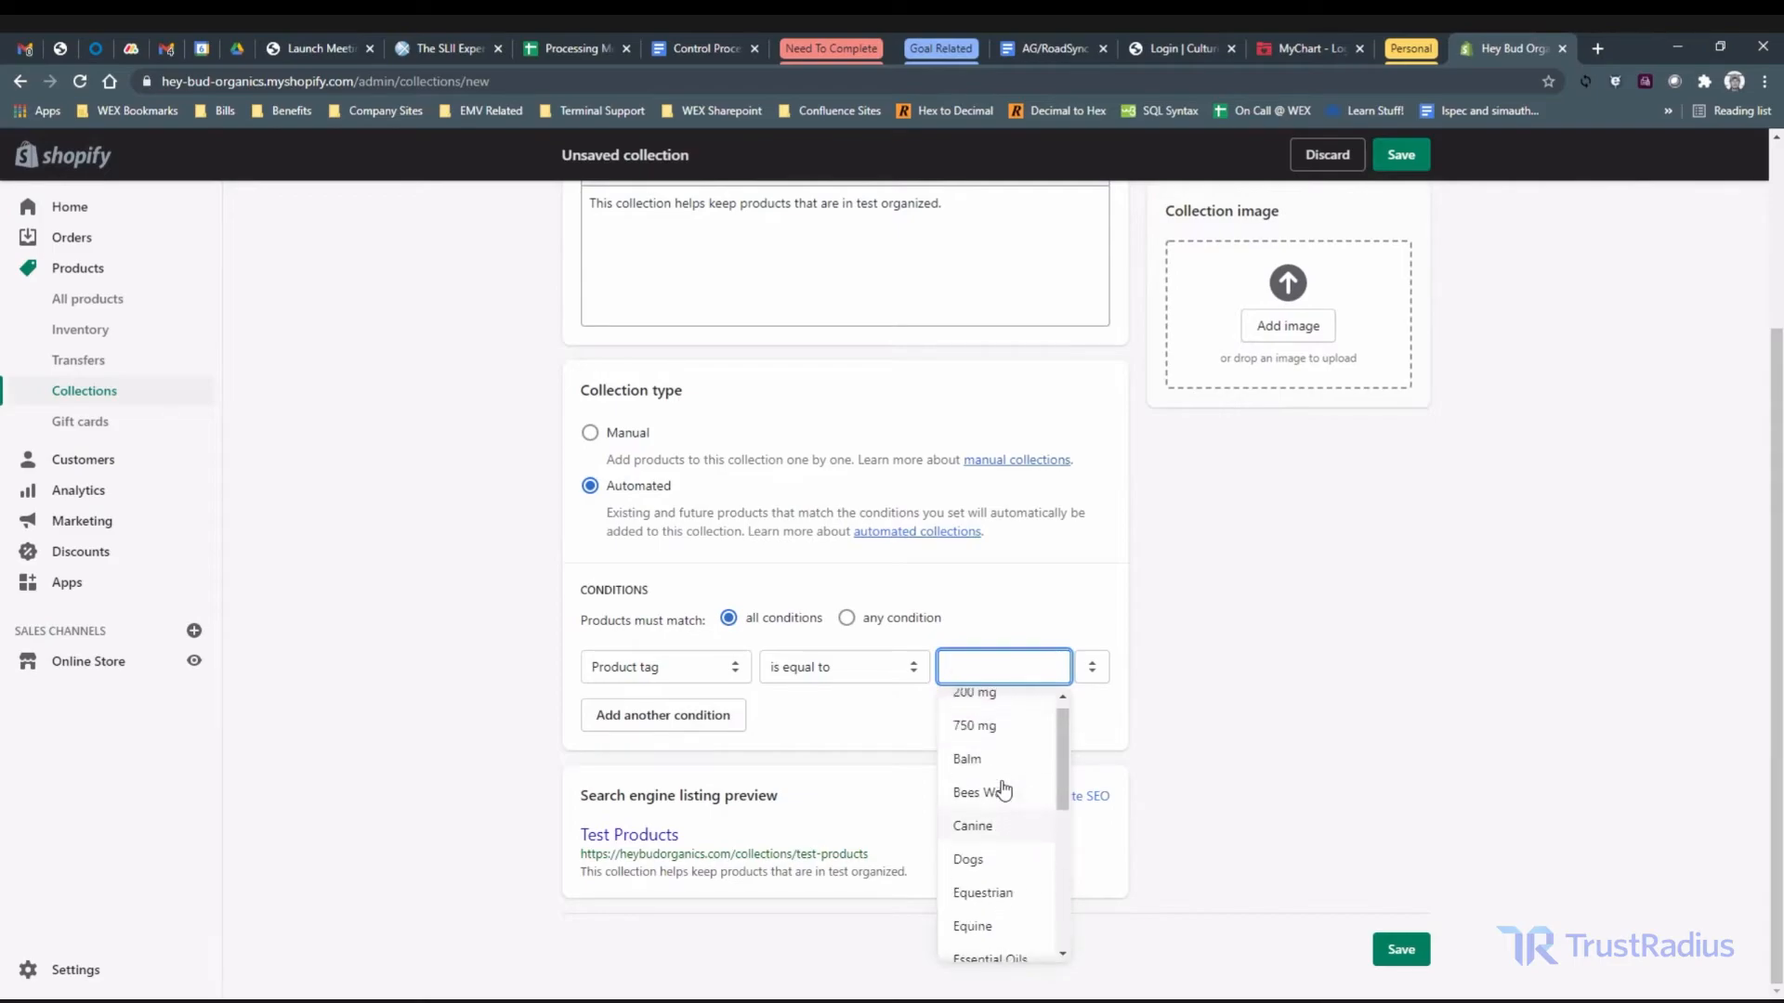
{"action": "left_click", "coordinate": [965, 772]}
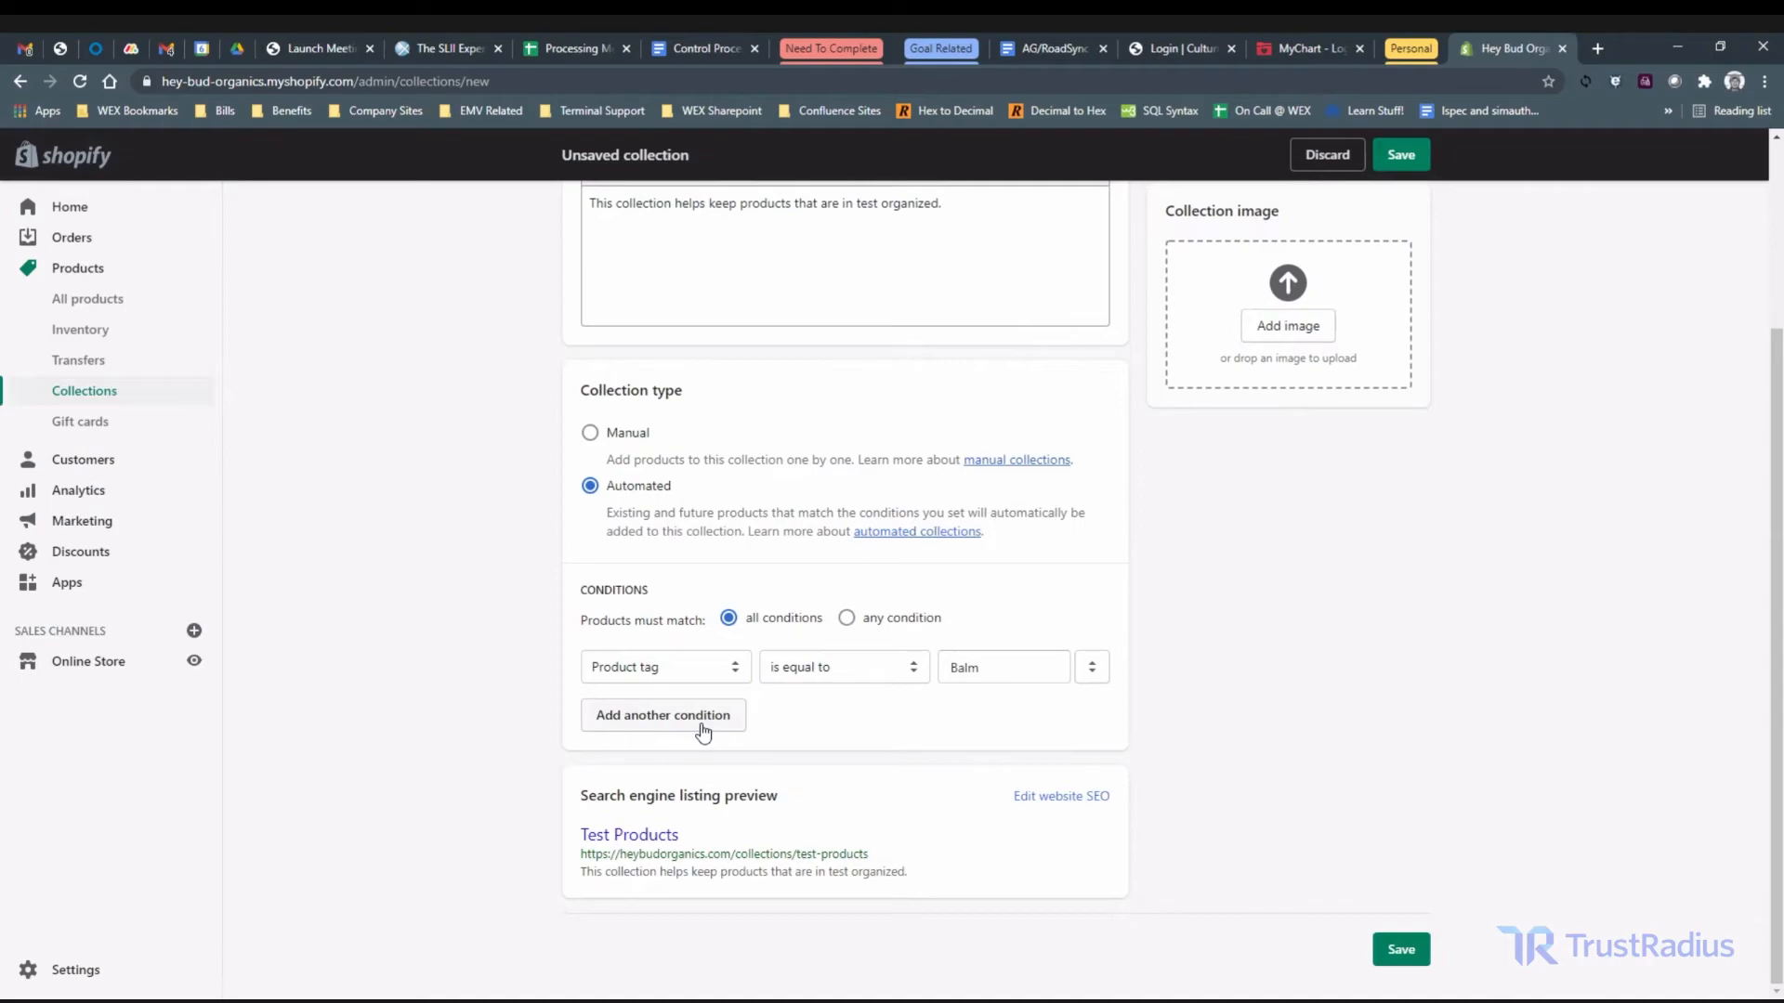
{"action": "scroll", "coordinate": [867, 666], "scroll_direction": "up", "scroll_amount": 3}
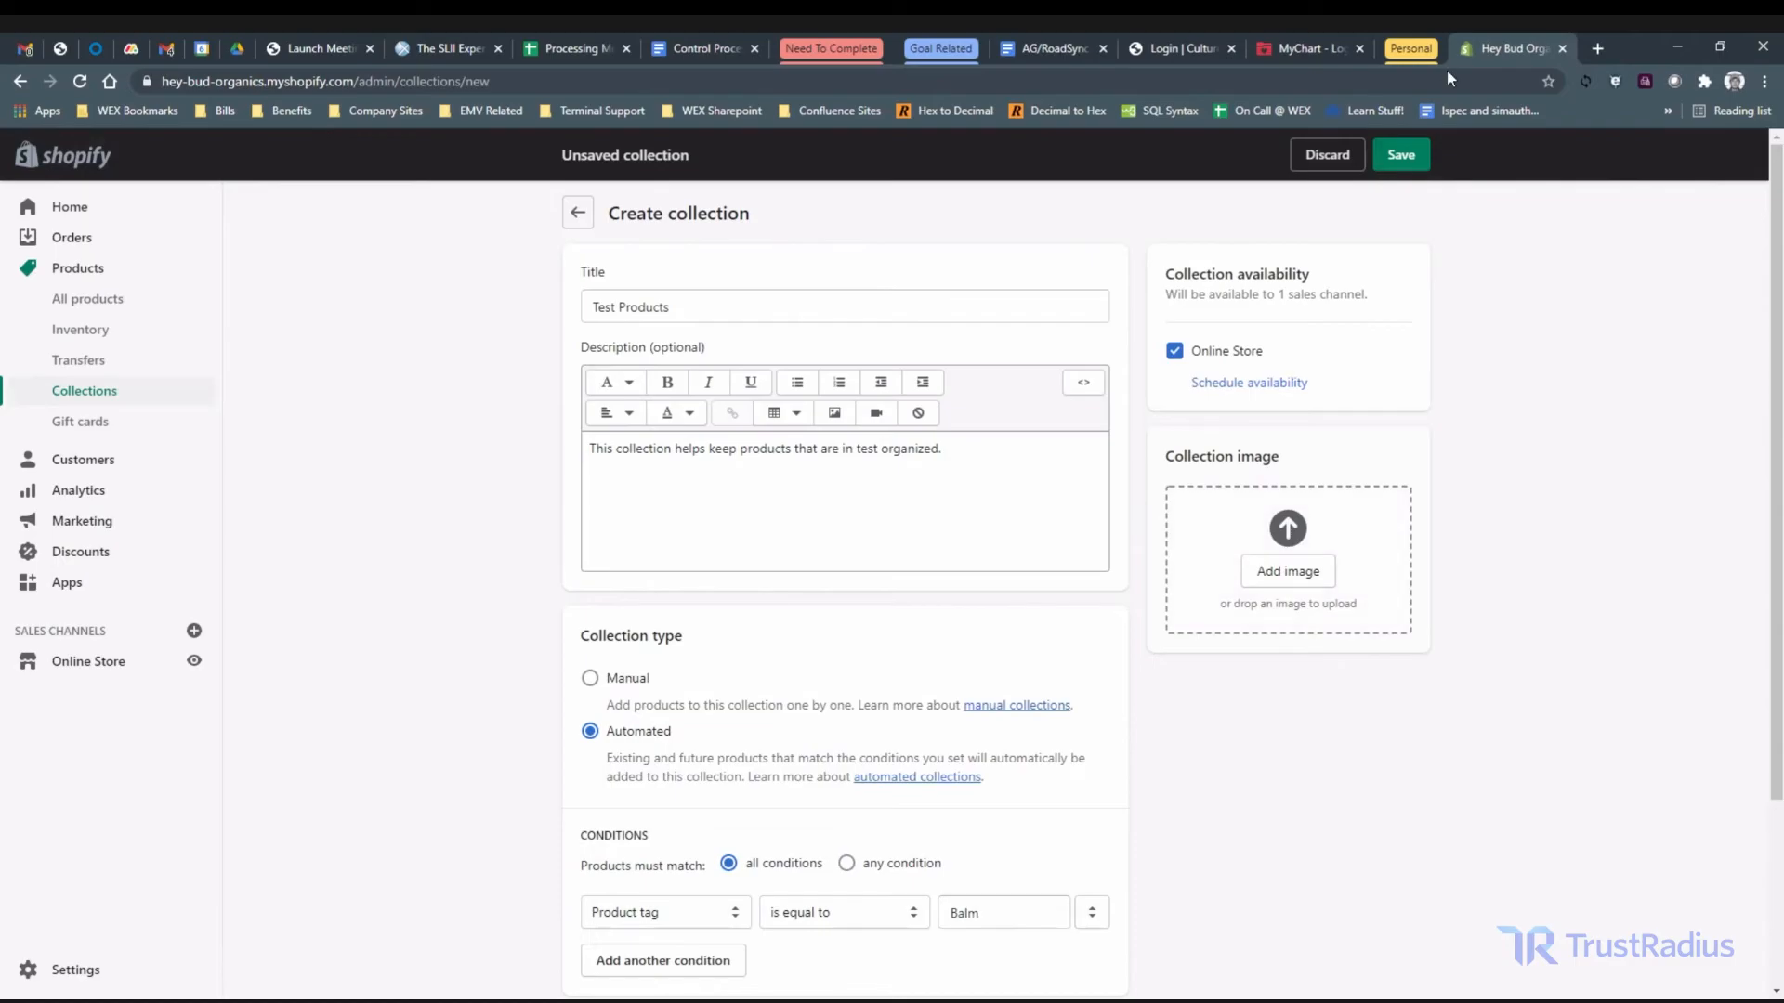
{"action": "left_click", "coordinate": [1396, 164]}
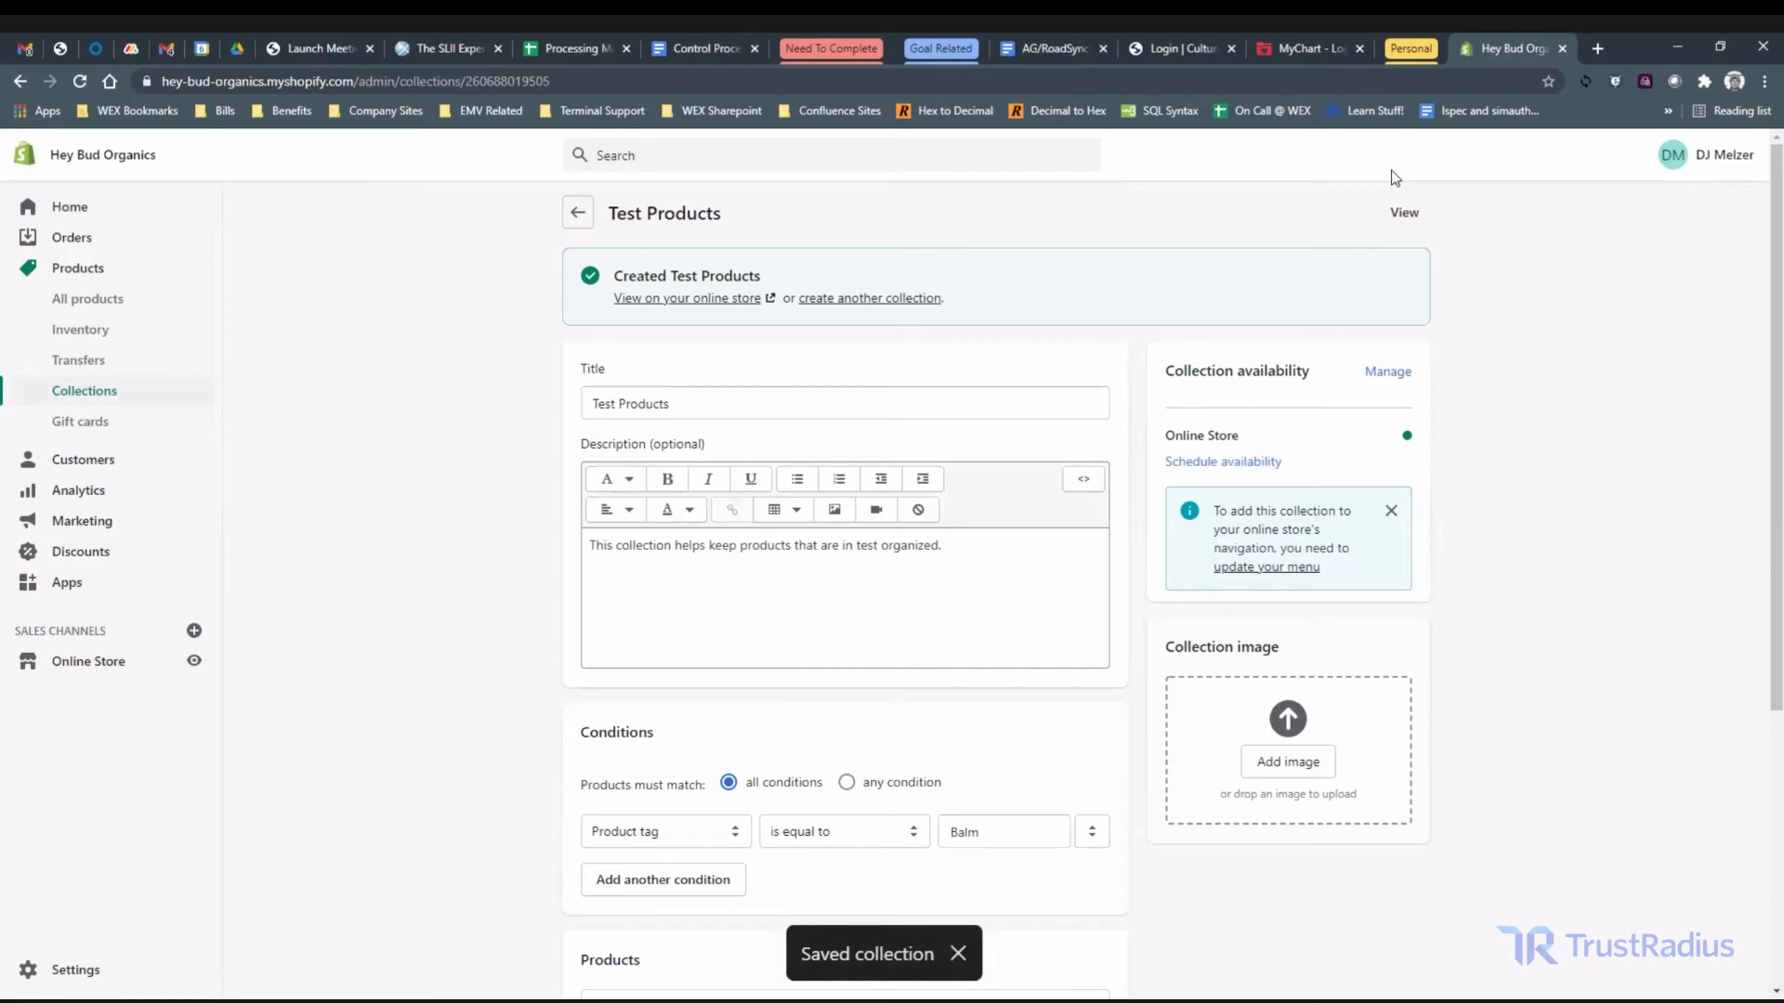
- Leave the saved collection, open Test Product from the product list, and search its collections for "Te"
{"action": "left_click", "coordinate": [577, 212]}
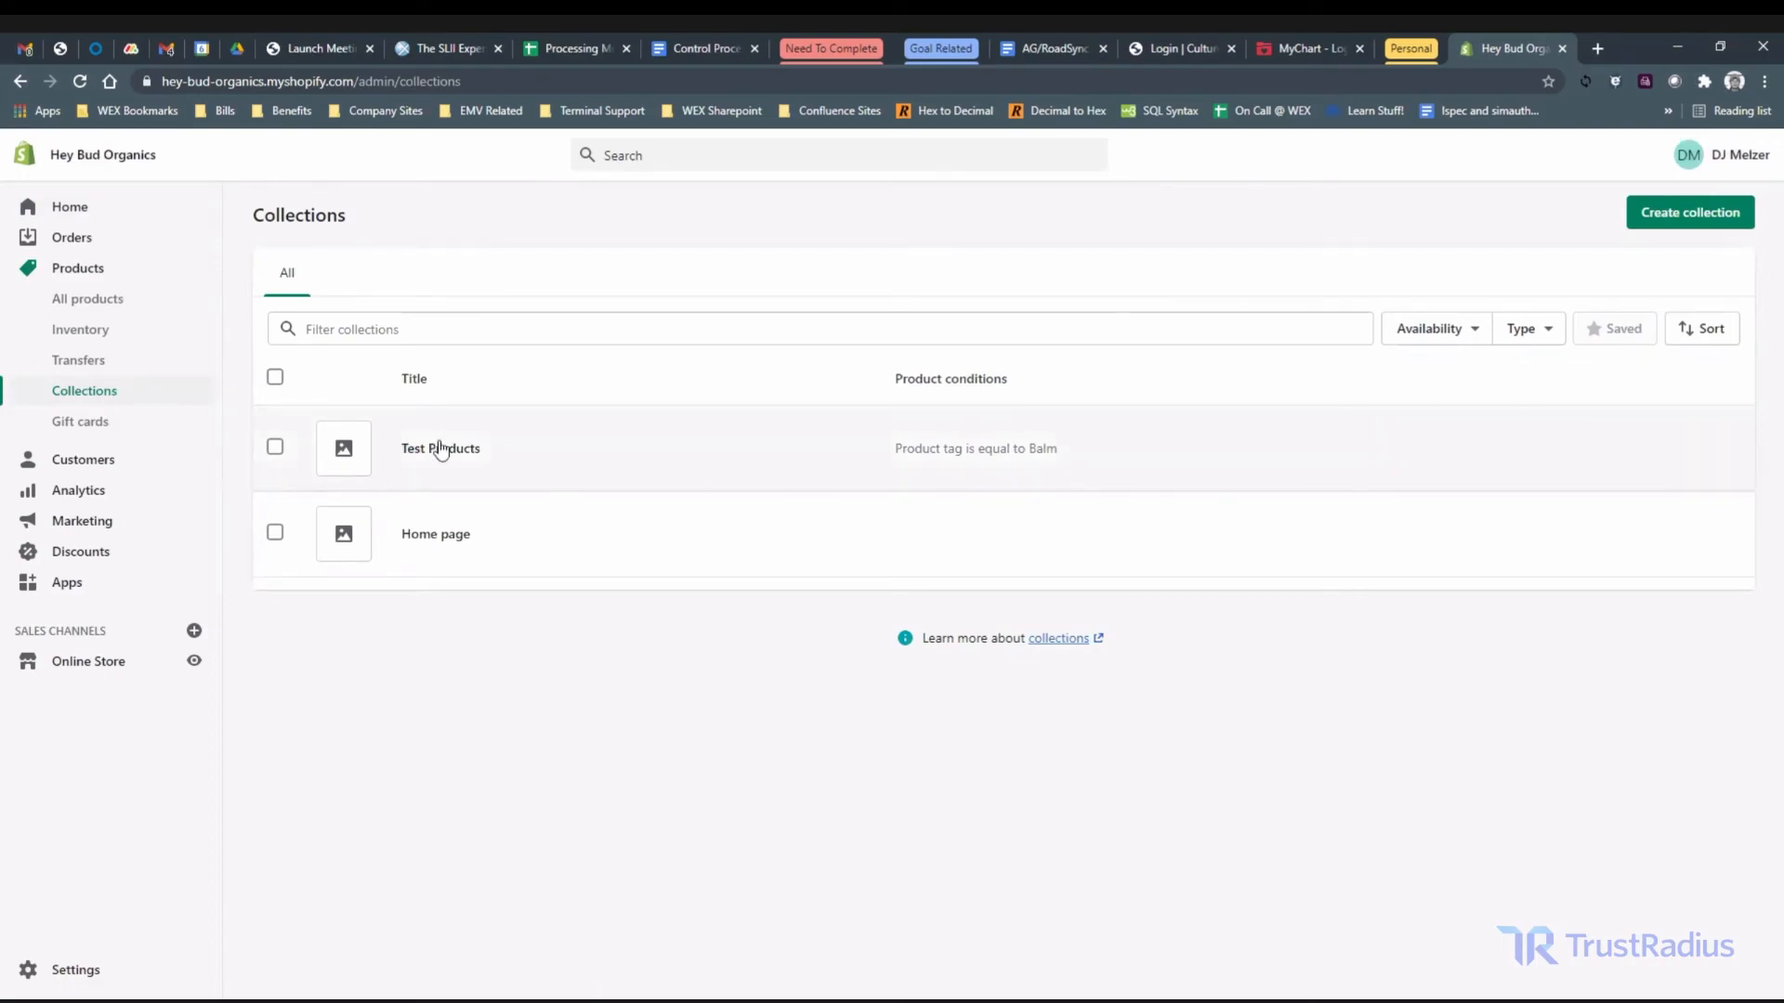
{"action": "left_click", "coordinate": [89, 299]}
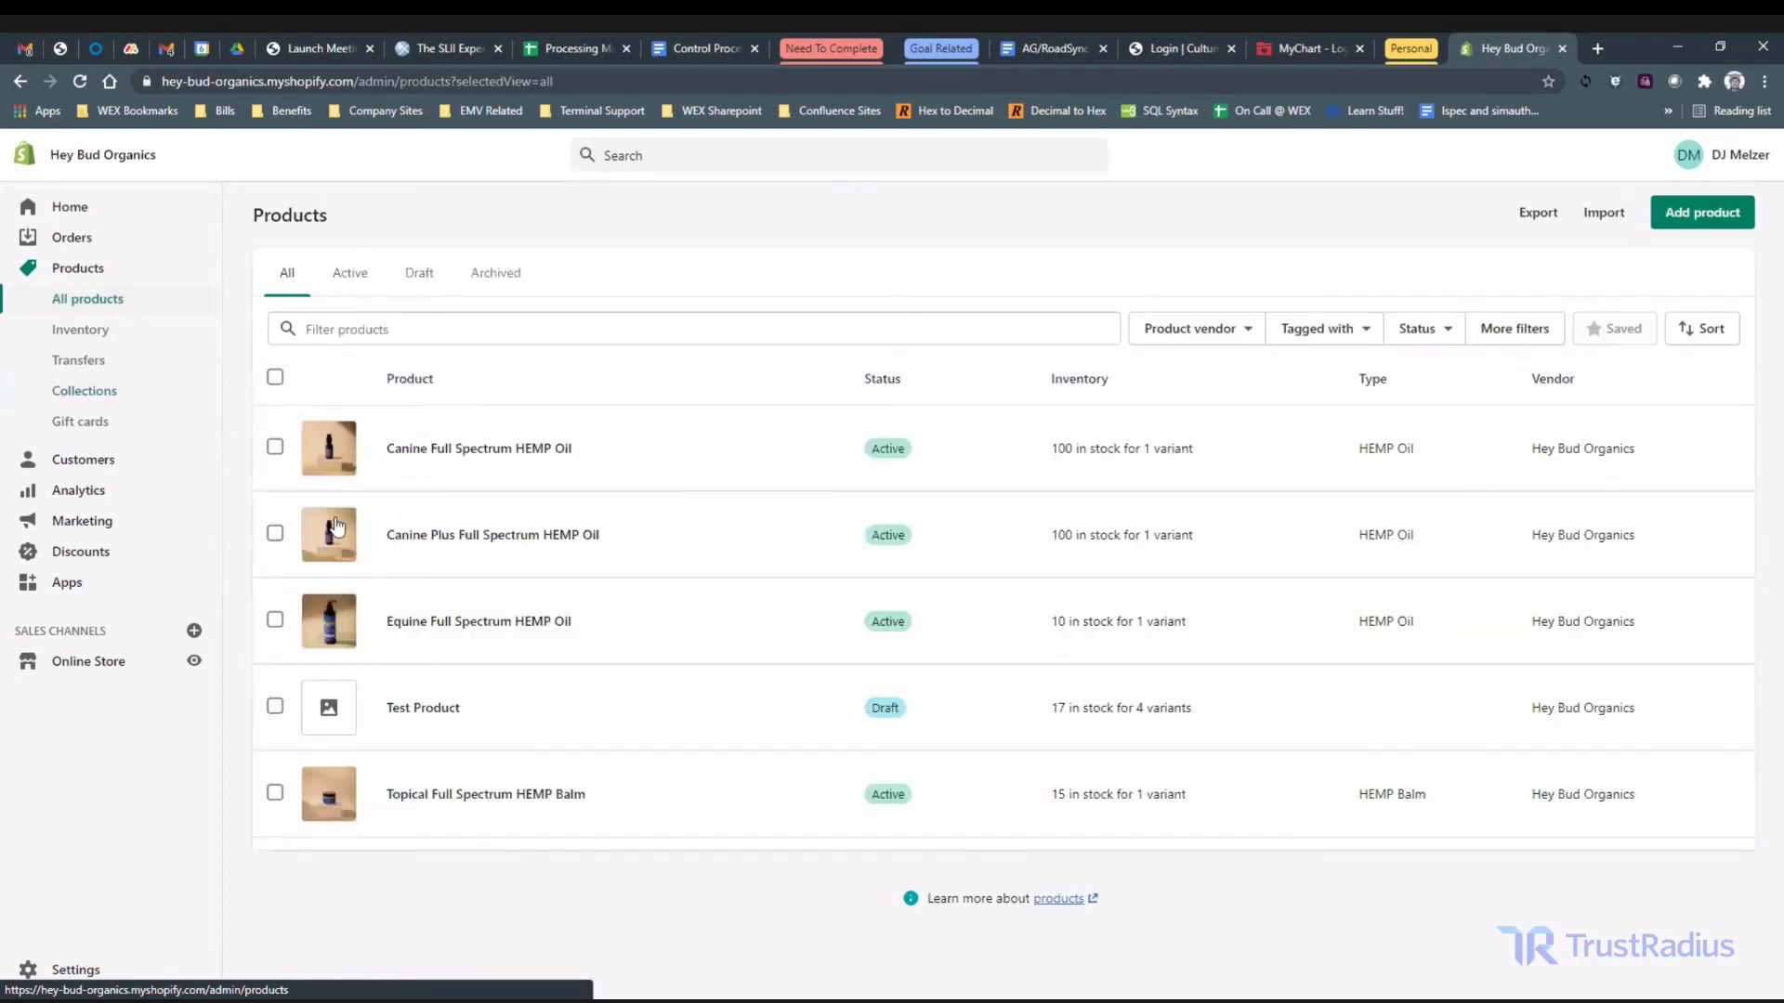
{"action": "left_click", "coordinate": [420, 714]}
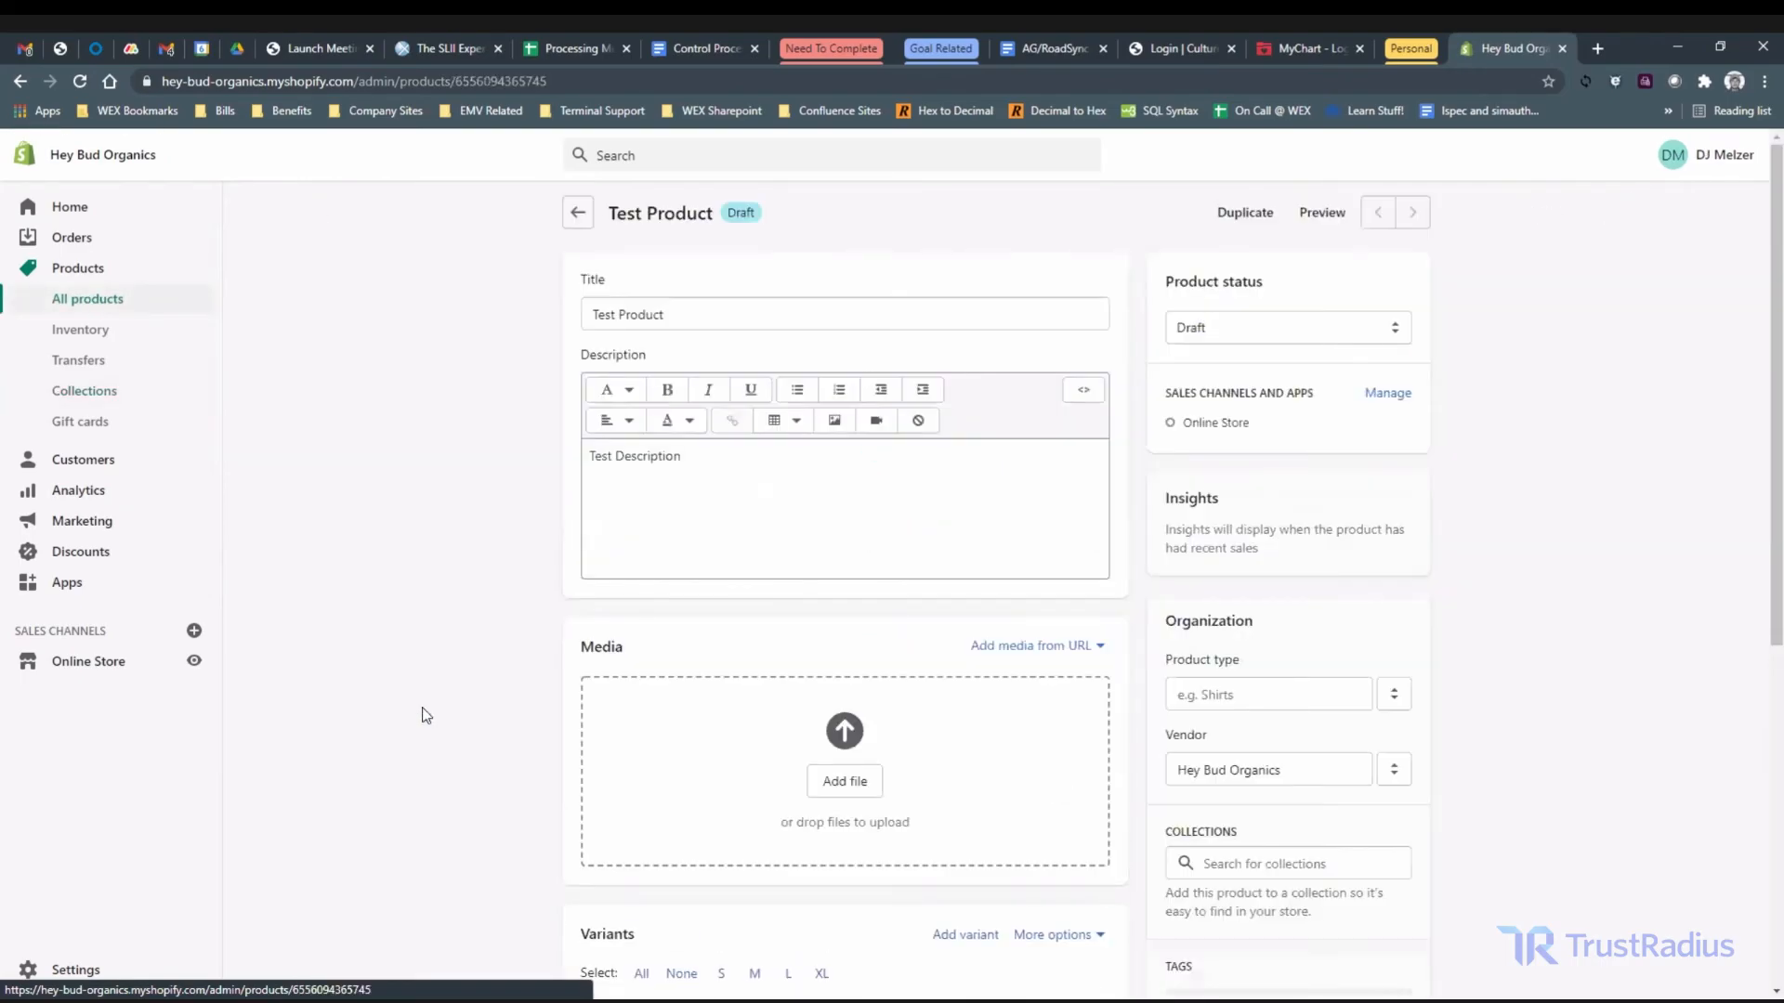
{"action": "left_click", "coordinate": [1273, 897]}
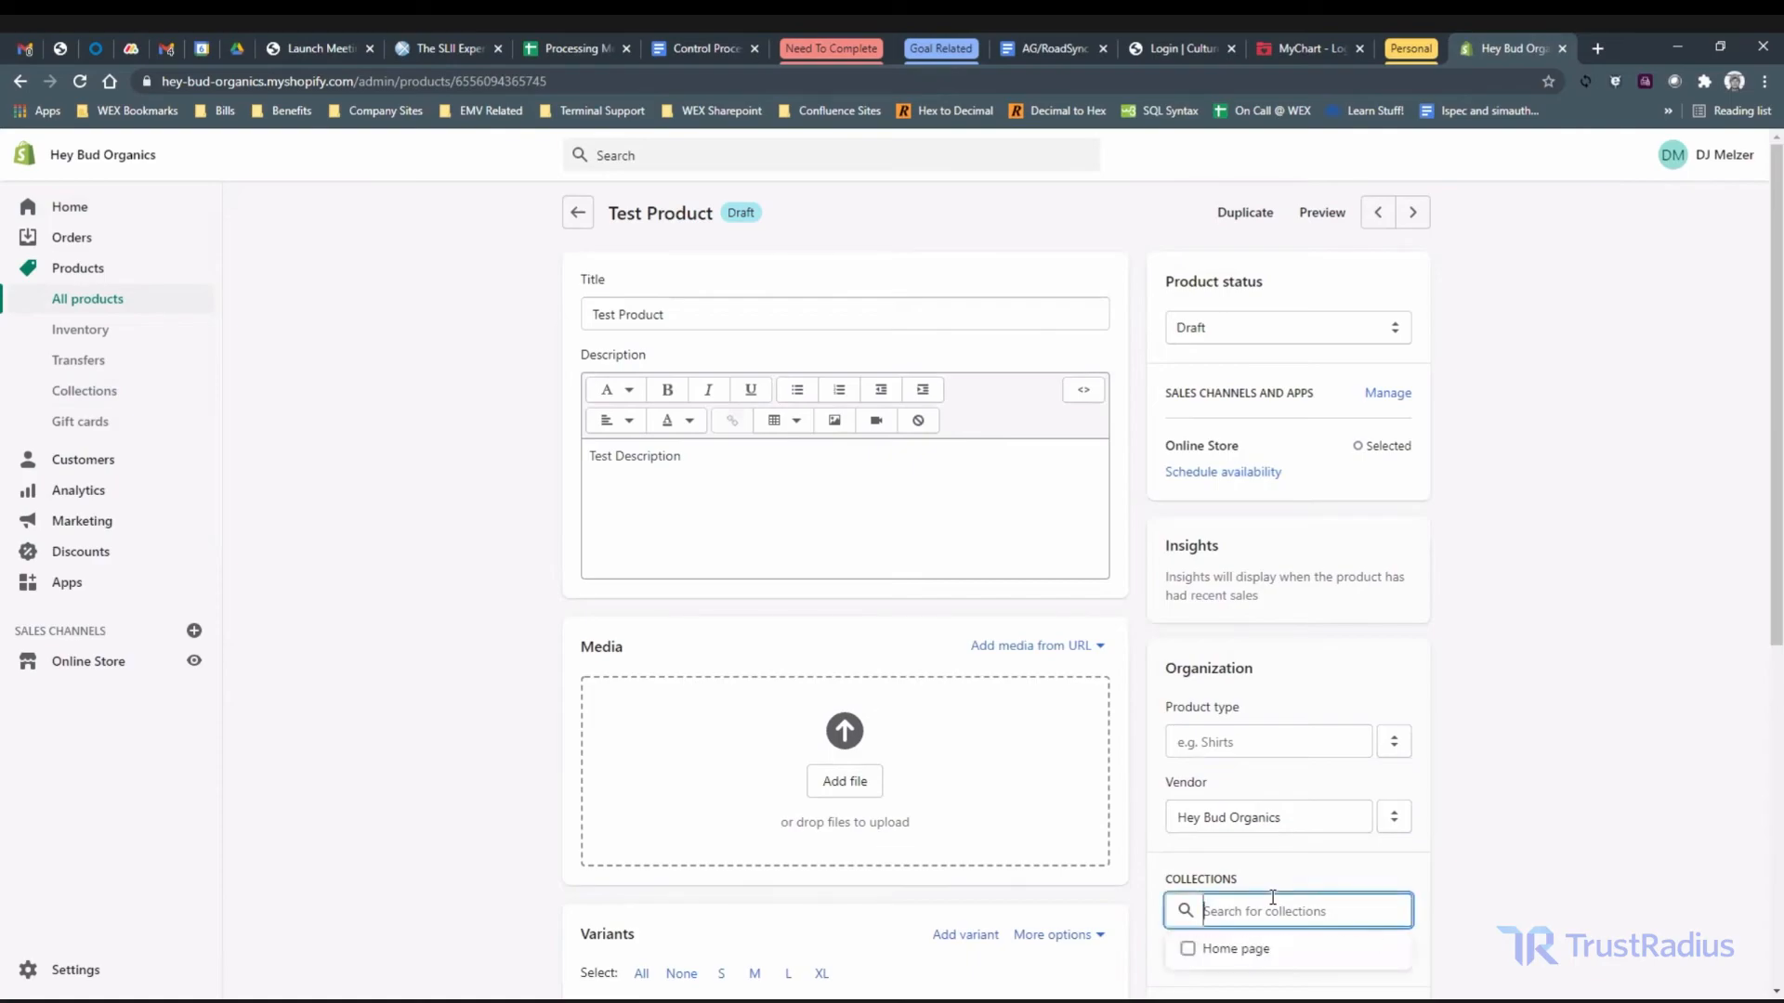
{"action": "type", "text": "Te"}
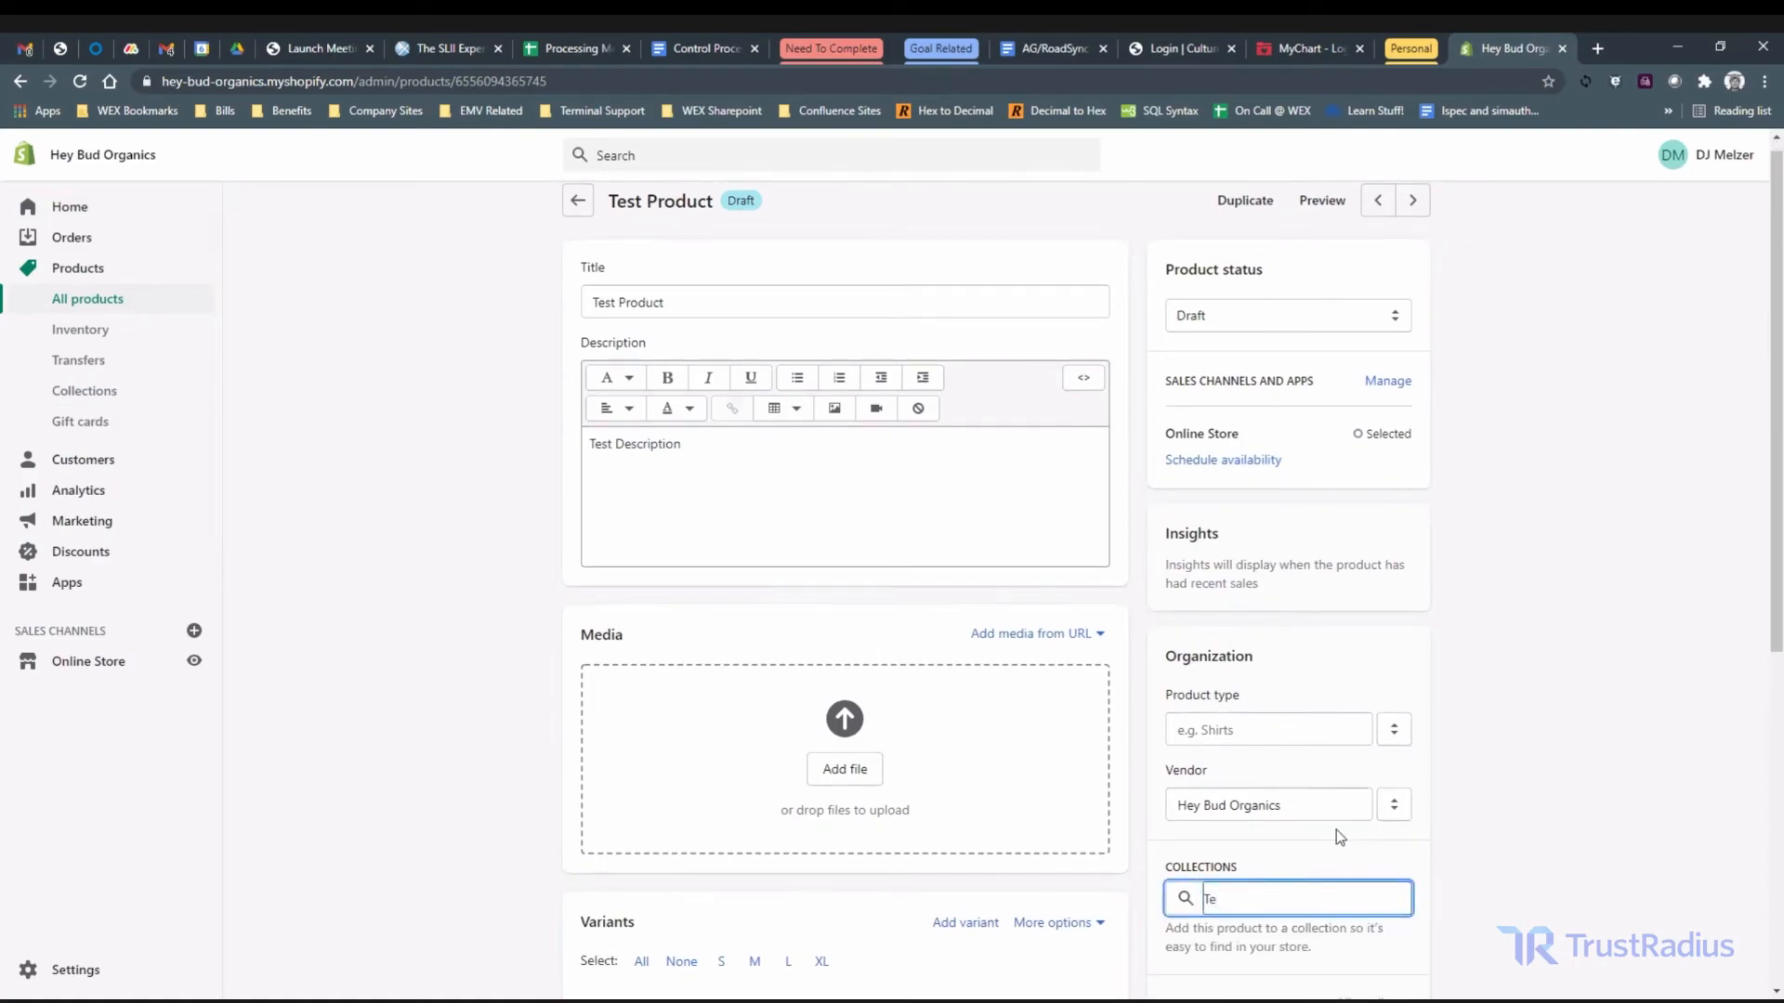
- Clear the collection search on Test Product, recheck the available collections, and leave the product page
{"action": "scroll", "coordinate": [1336, 830], "scroll_direction": "down", "scroll_amount": 1}
{"action": "key", "text": "Tab"}
{"action": "left_click", "coordinate": [1183, 804]}
{"action": "key", "text": "BackSpace"}
{"action": "key", "text": "BackSpace"}
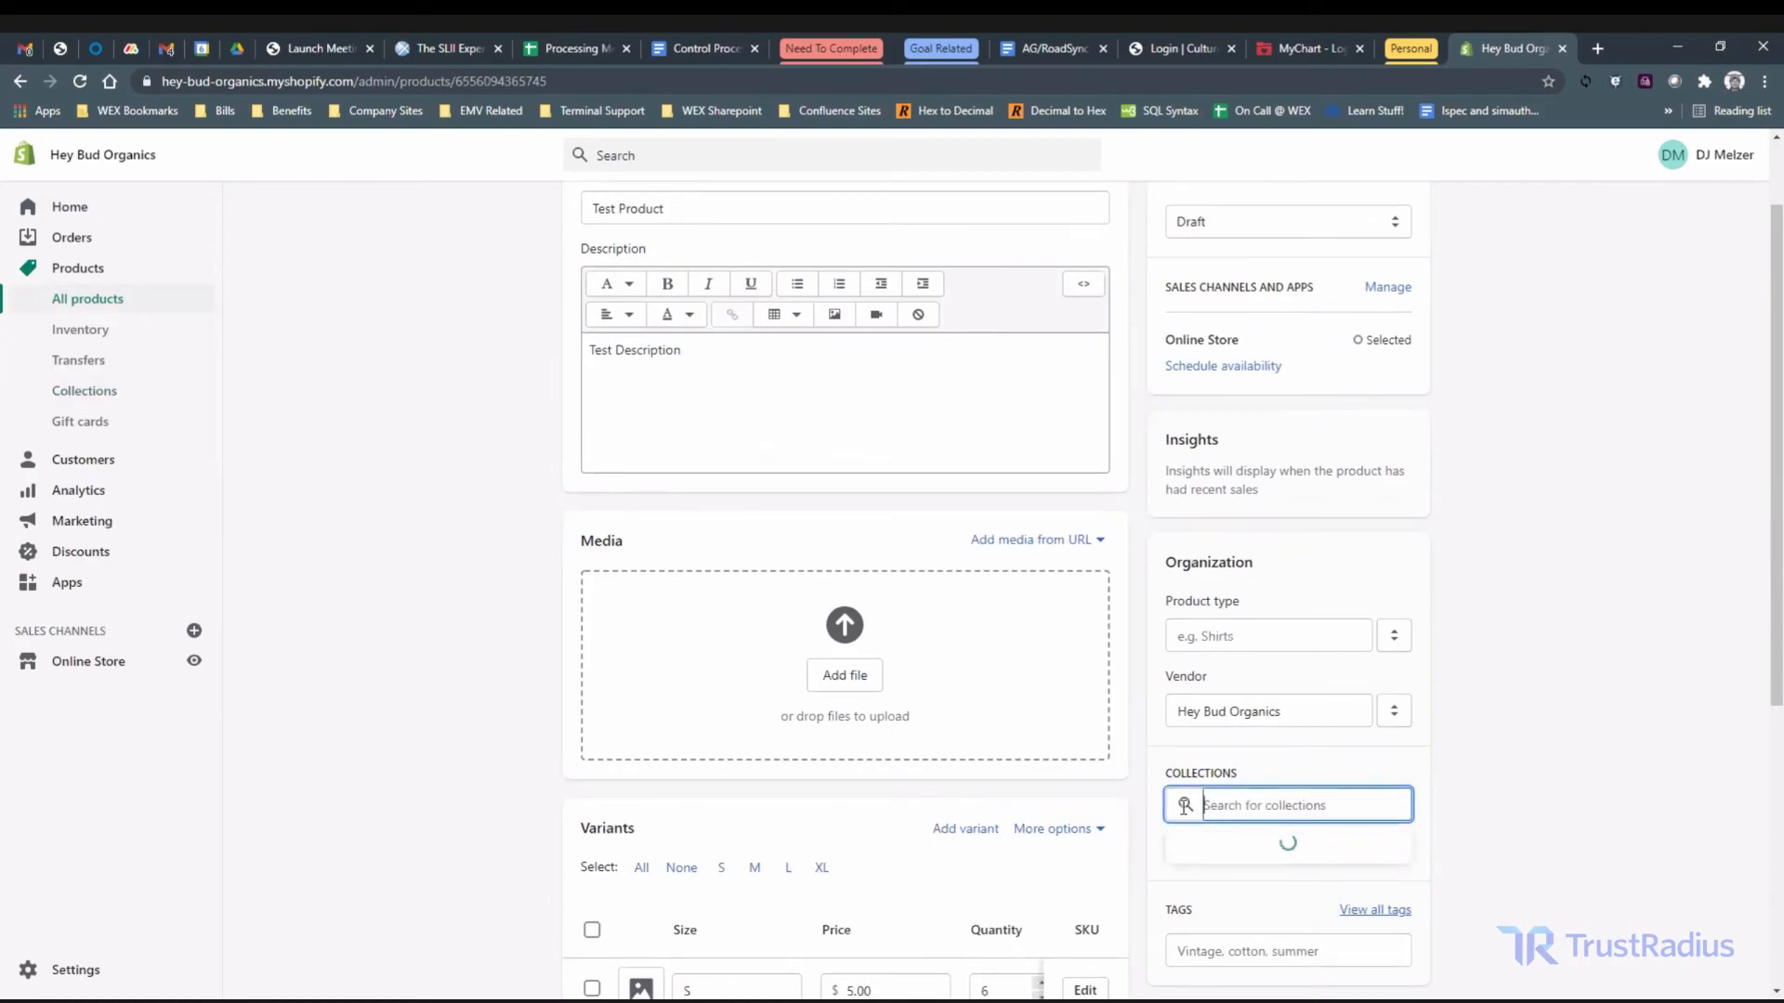
{"action": "key", "text": "Tab"}
{"action": "left_click", "coordinate": [1184, 804]}
{"action": "key", "text": "Tab"}
{"action": "scroll", "coordinate": [1773, 631], "scroll_direction": "down", "scroll_amount": 2}
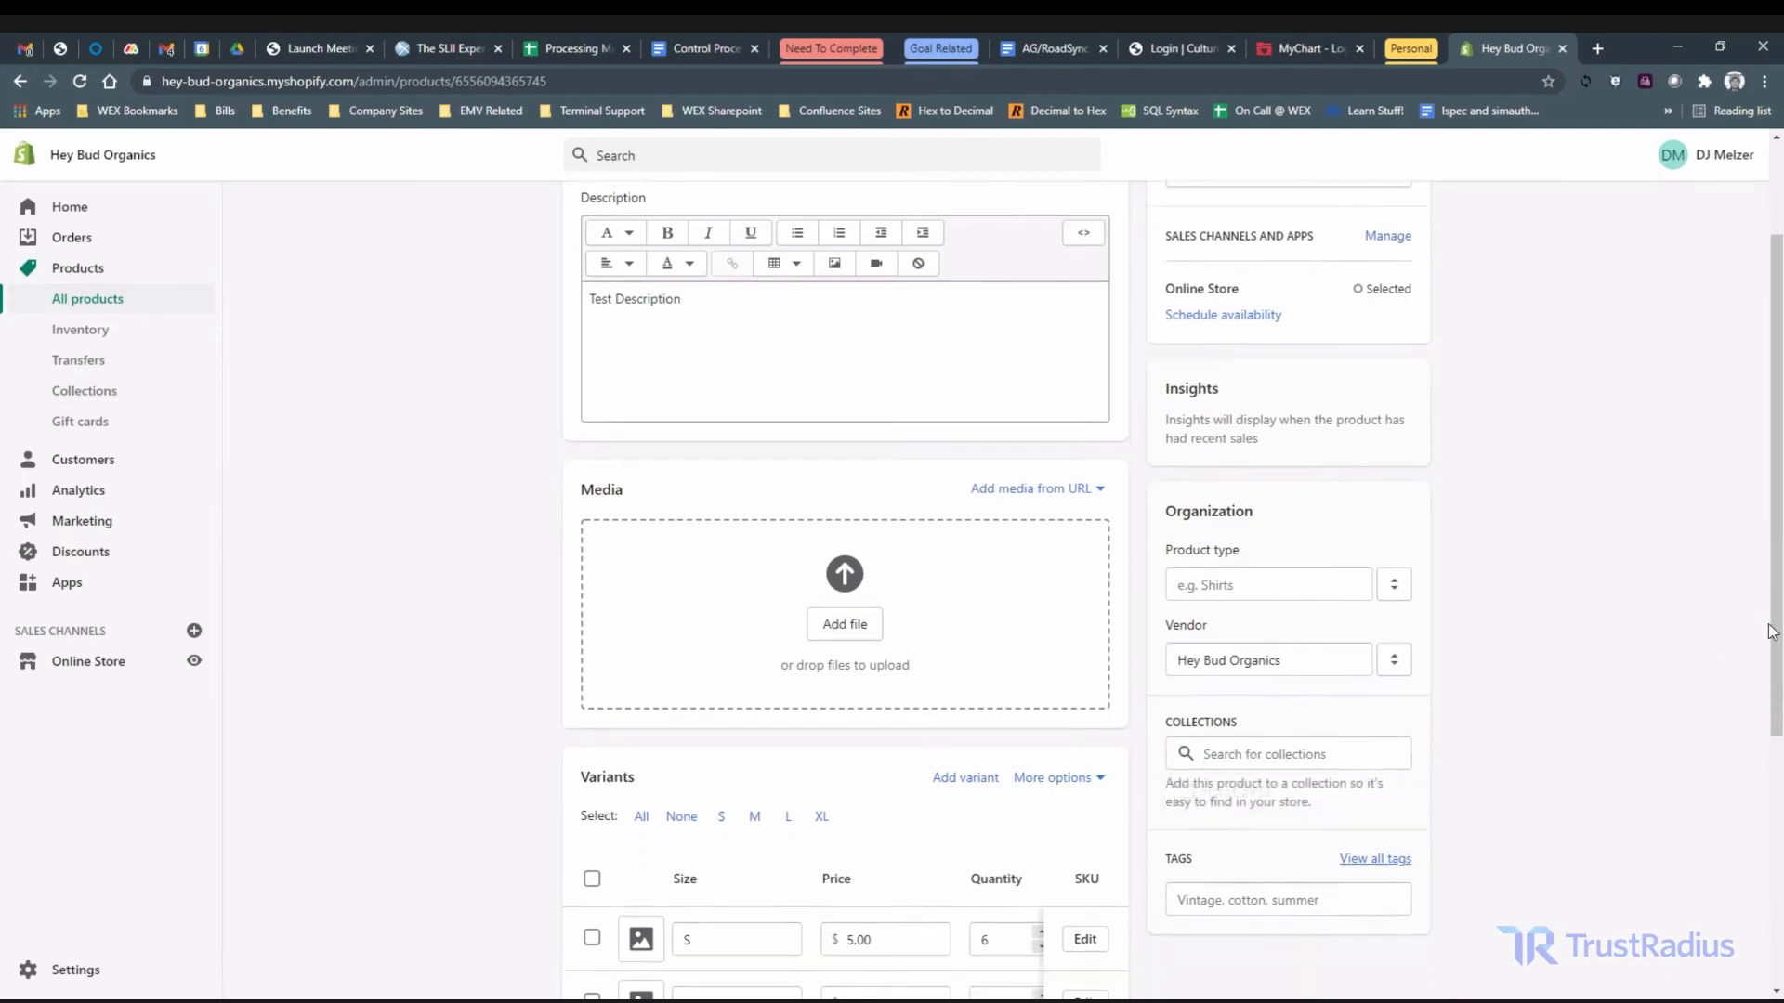
{"action": "scroll", "coordinate": [1773, 632], "scroll_direction": "up", "scroll_amount": 3}
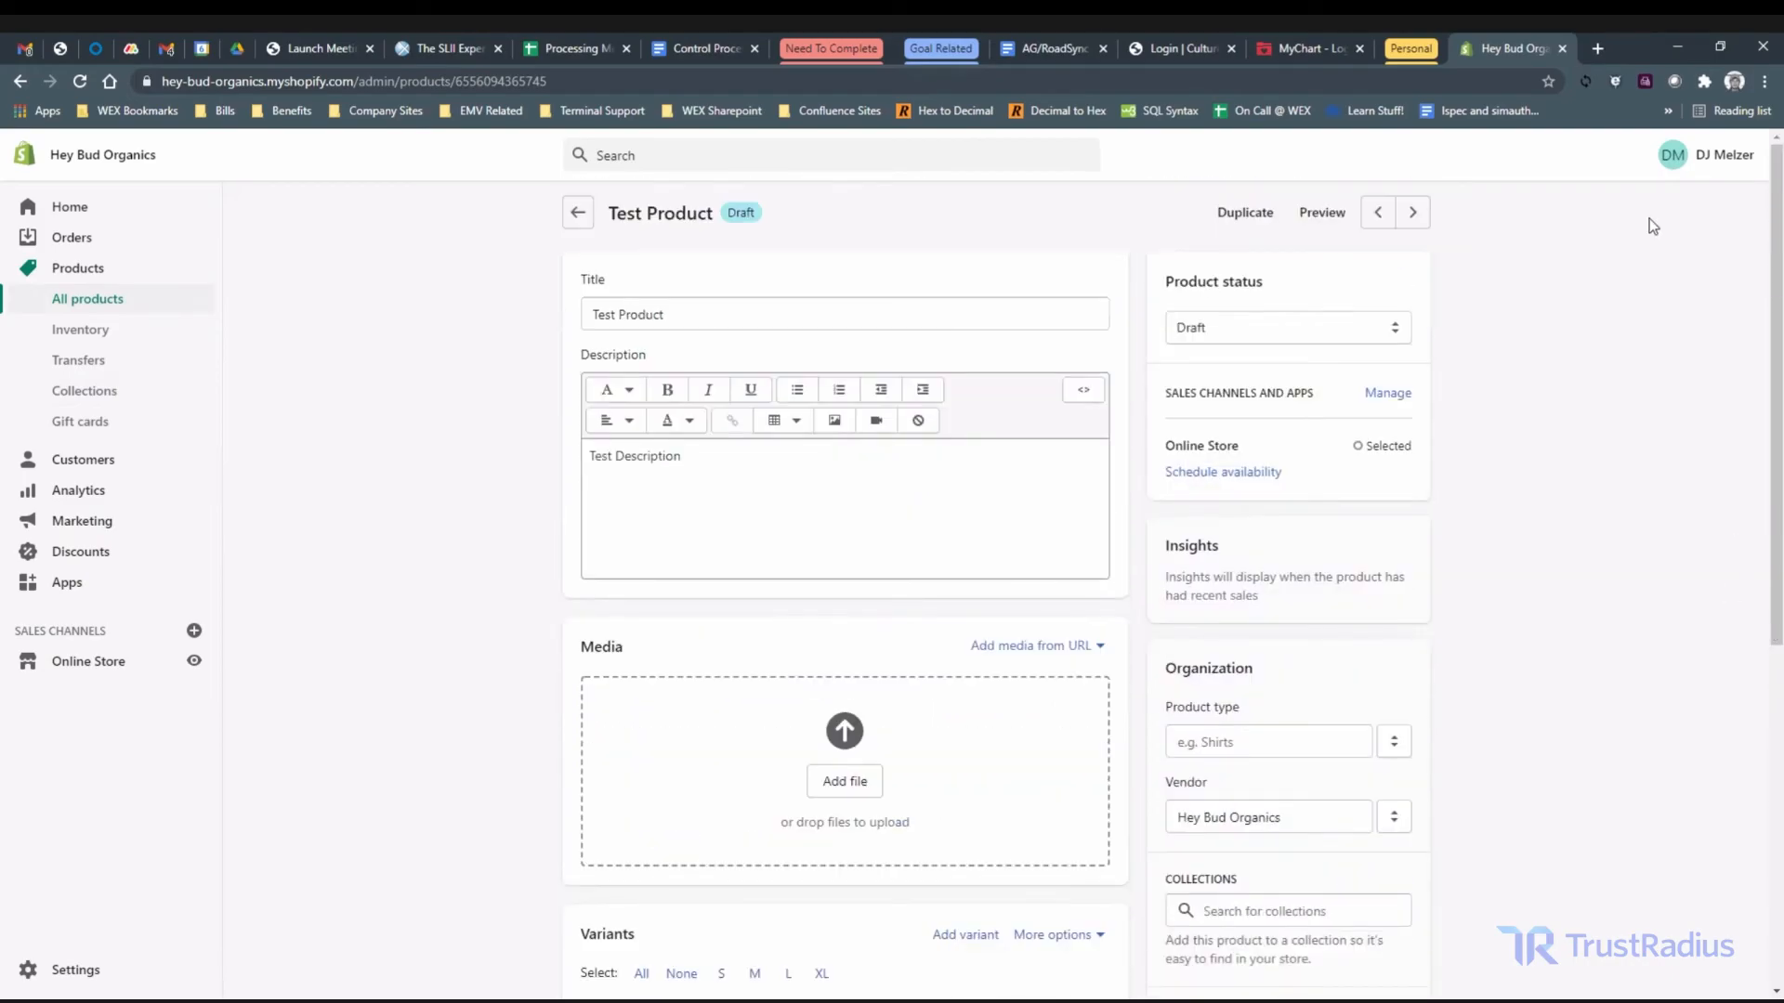
{"action": "left_click", "coordinate": [575, 215]}
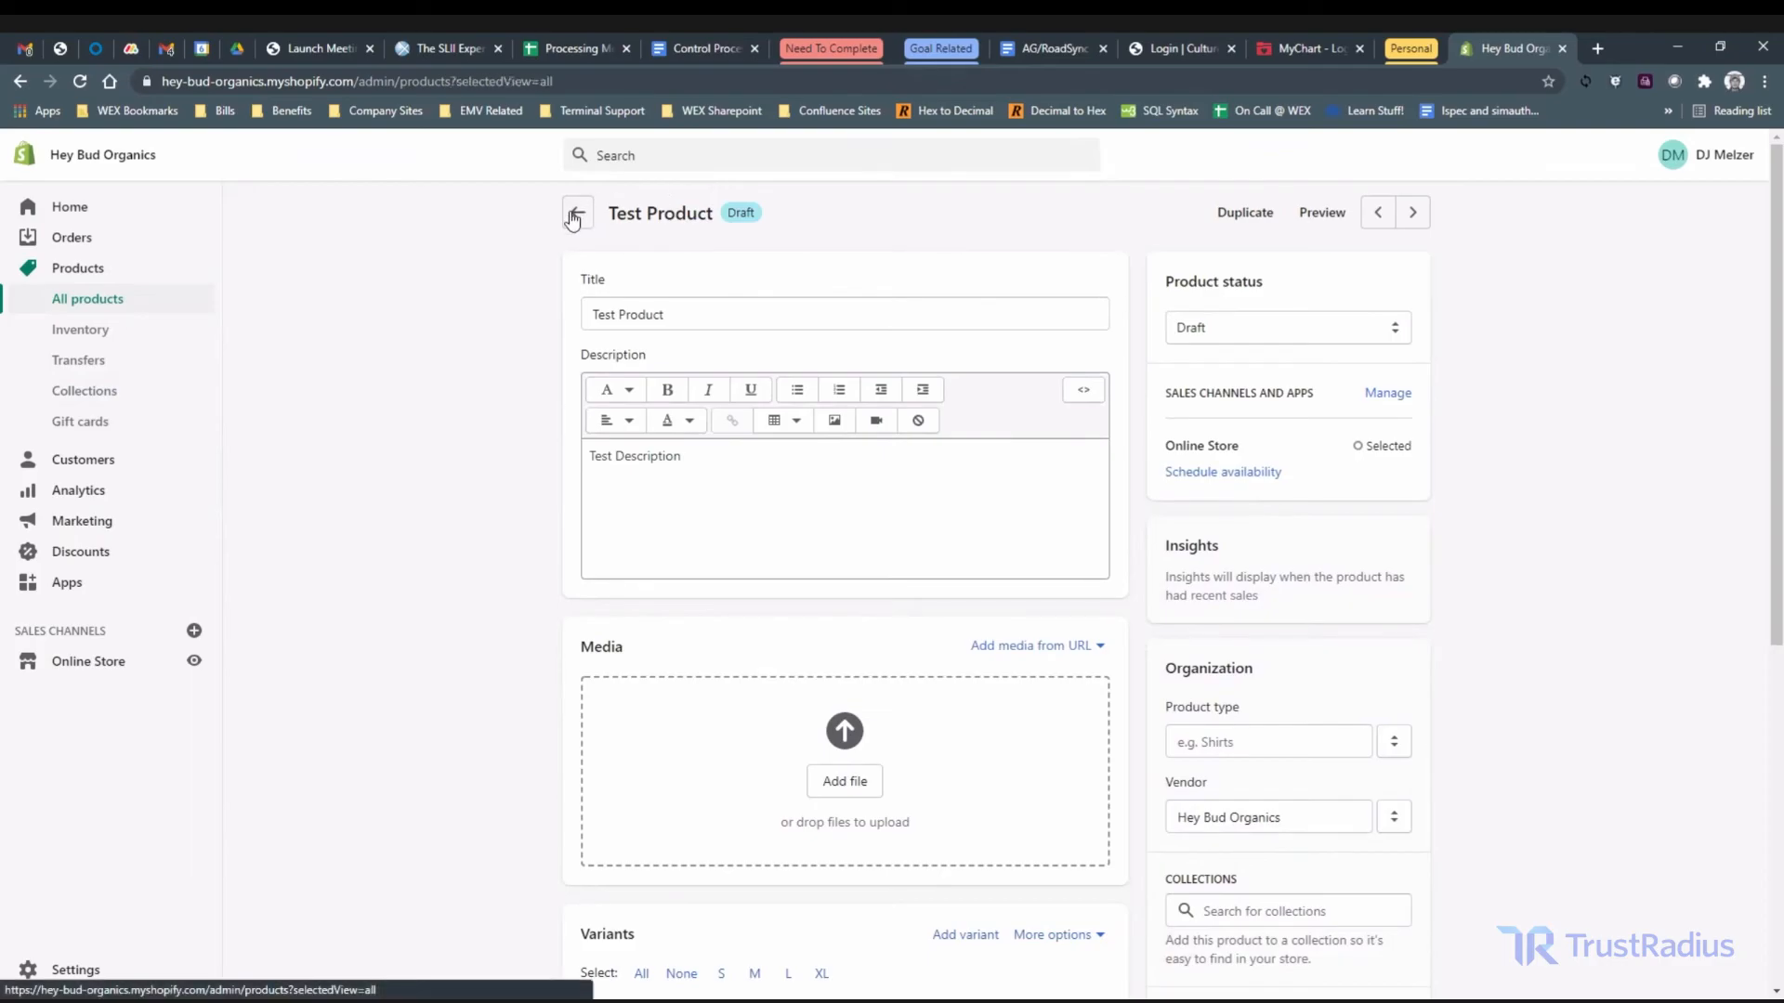
- Open the Test Products collection and follow its update-your-menu link to the store's navigation menus
{"action": "left_click", "coordinate": [88, 391]}
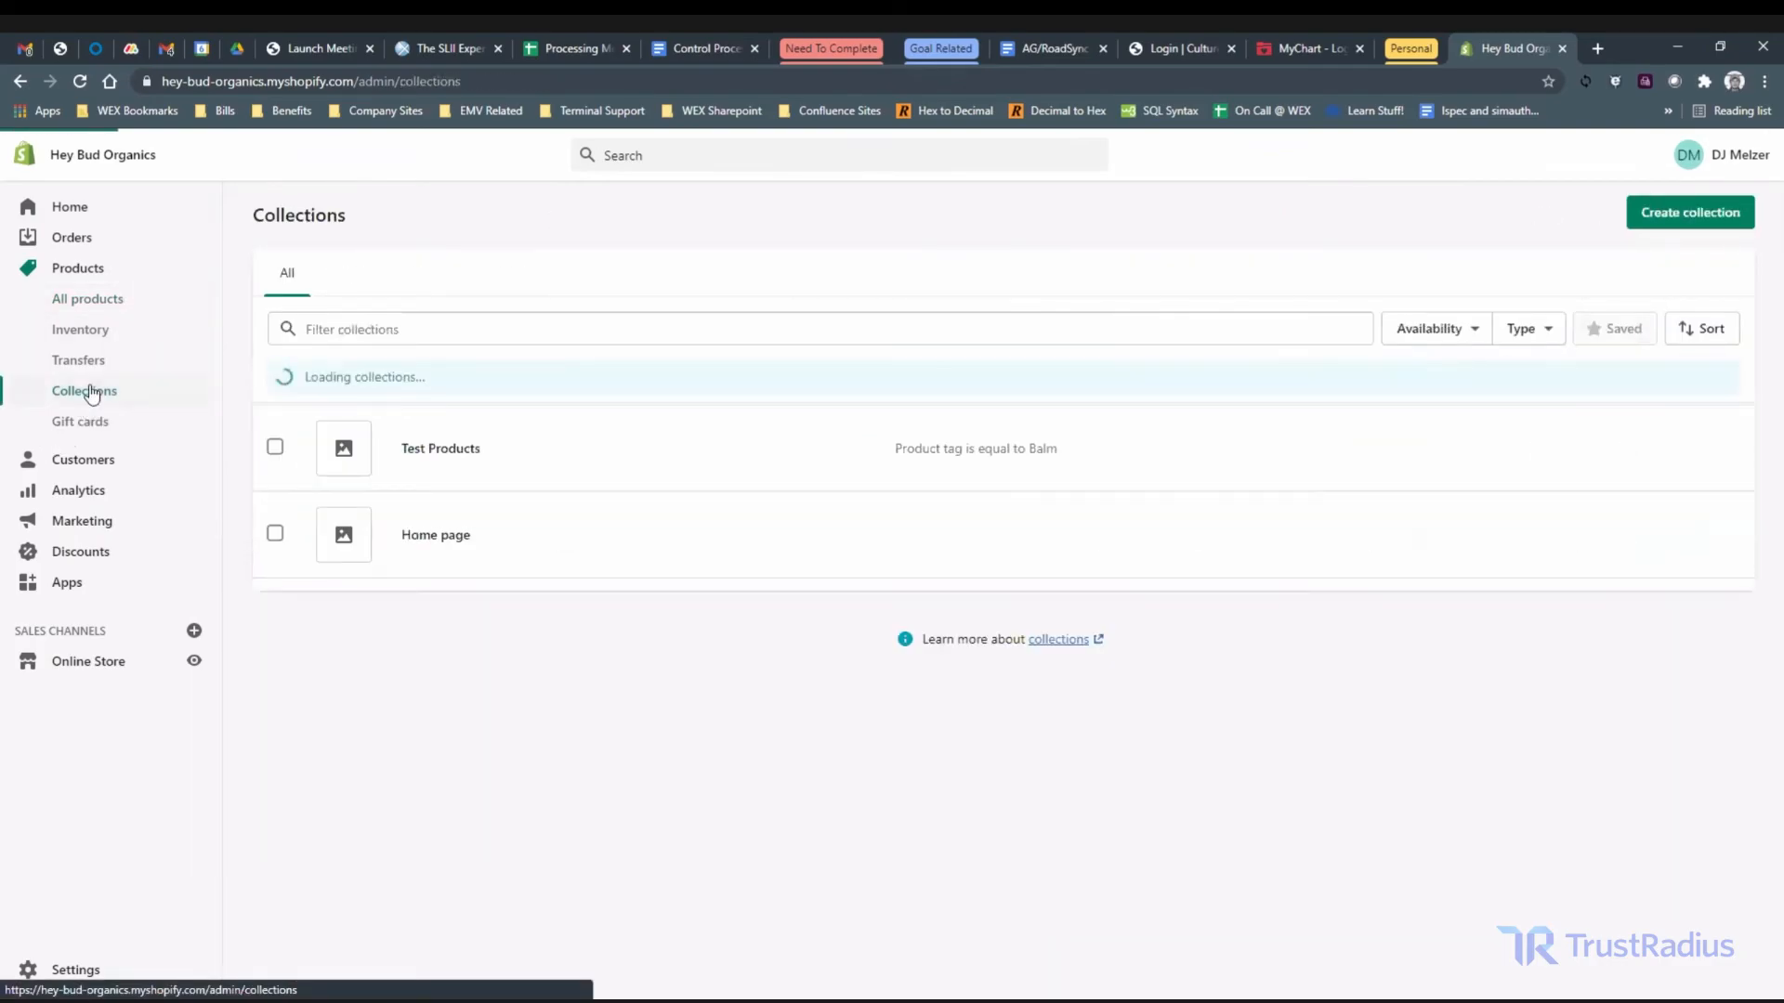
{"action": "left_click", "coordinate": [442, 453]}
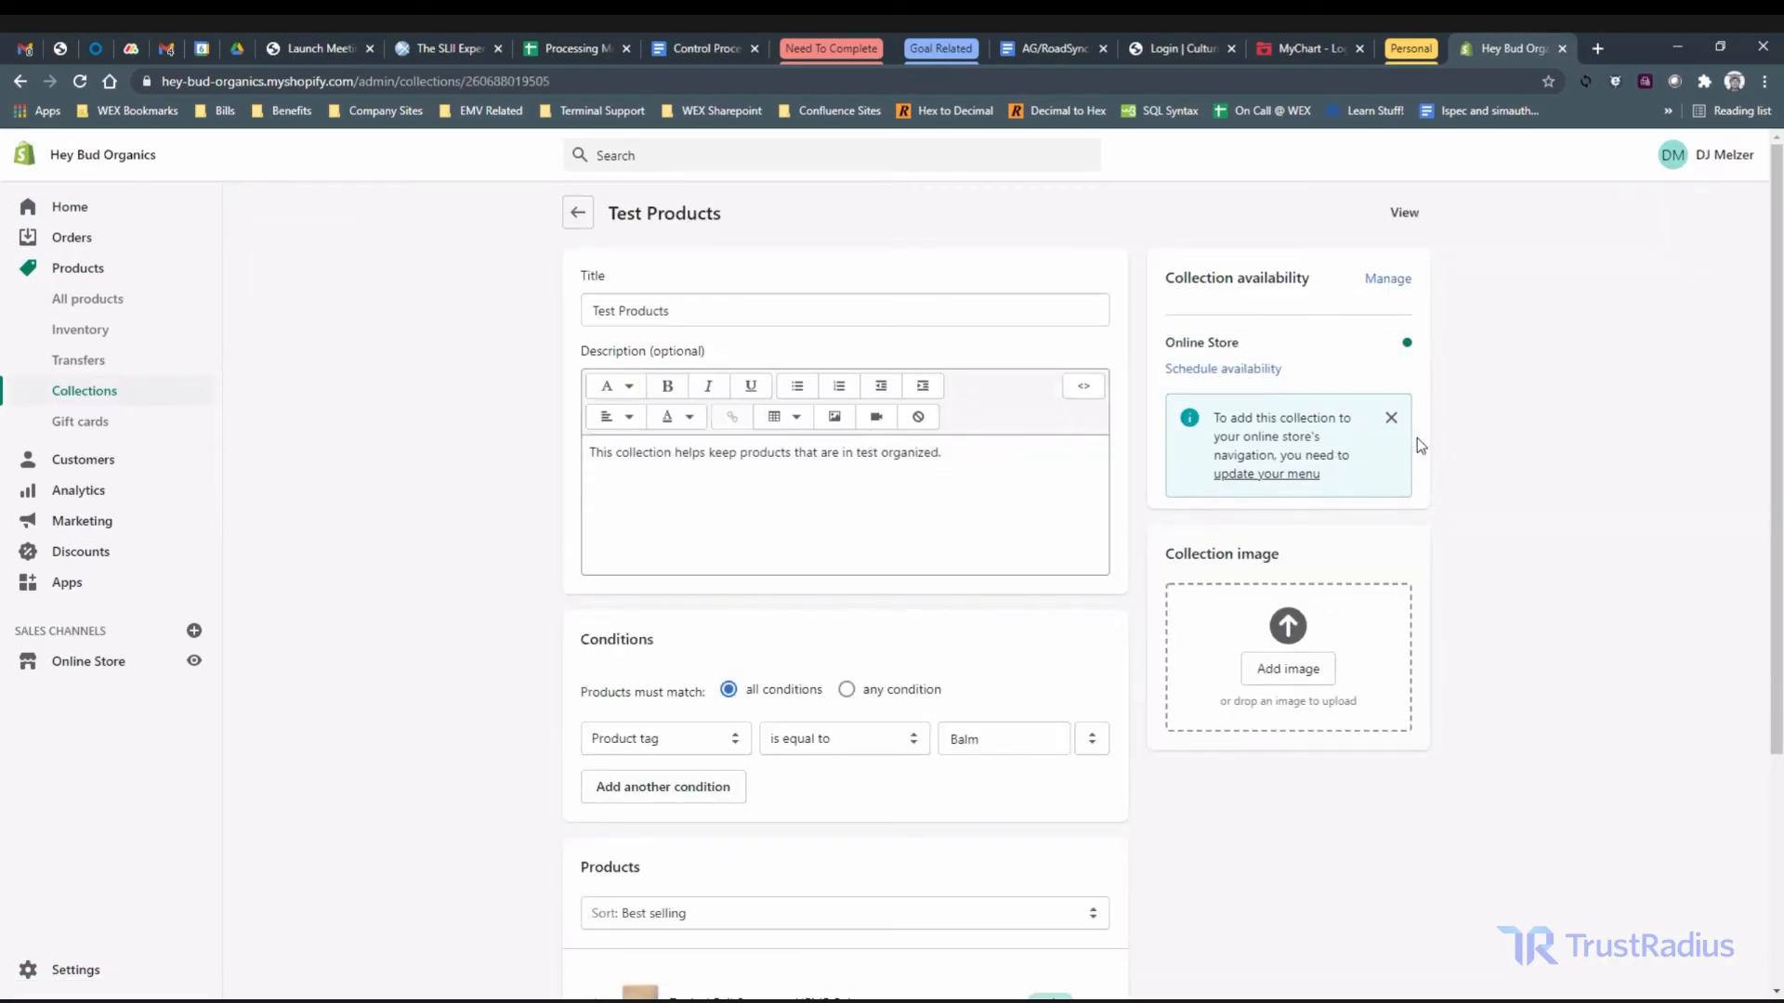
{"action": "left_click", "coordinate": [1299, 477]}
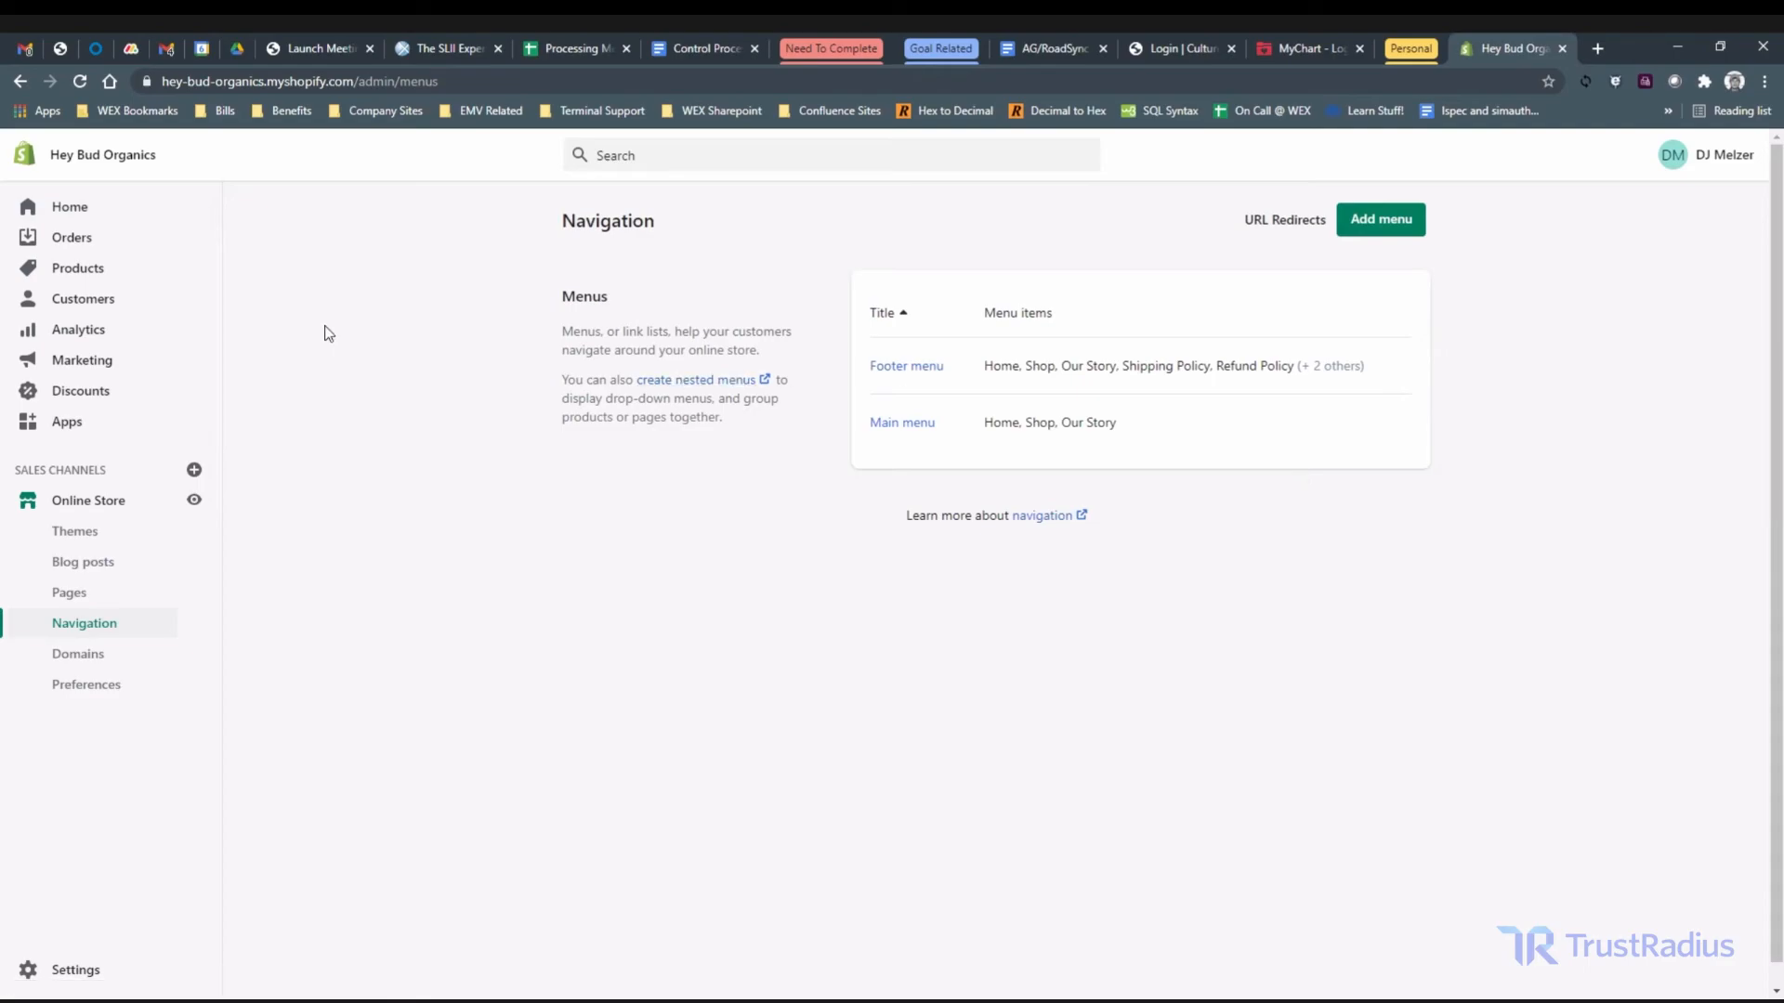
- Return to the product collections and delete the Test Products collection
{"action": "left_click", "coordinate": [81, 271]}
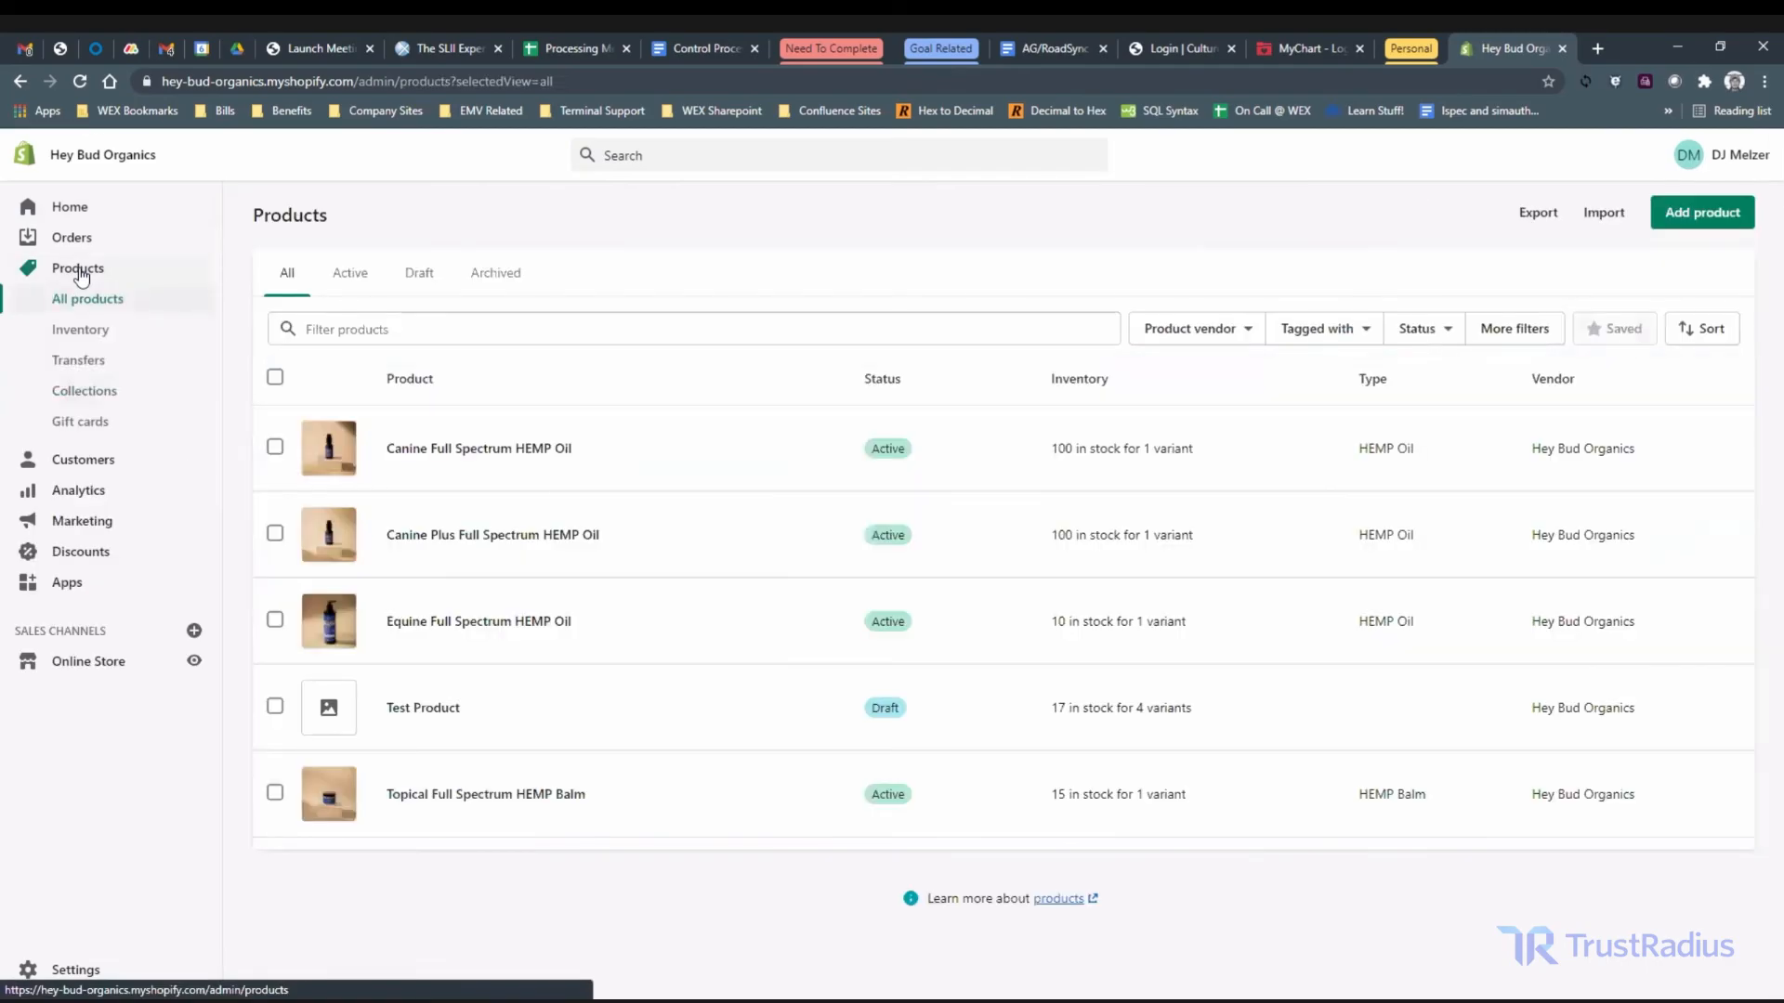
{"action": "left_click", "coordinate": [82, 392]}
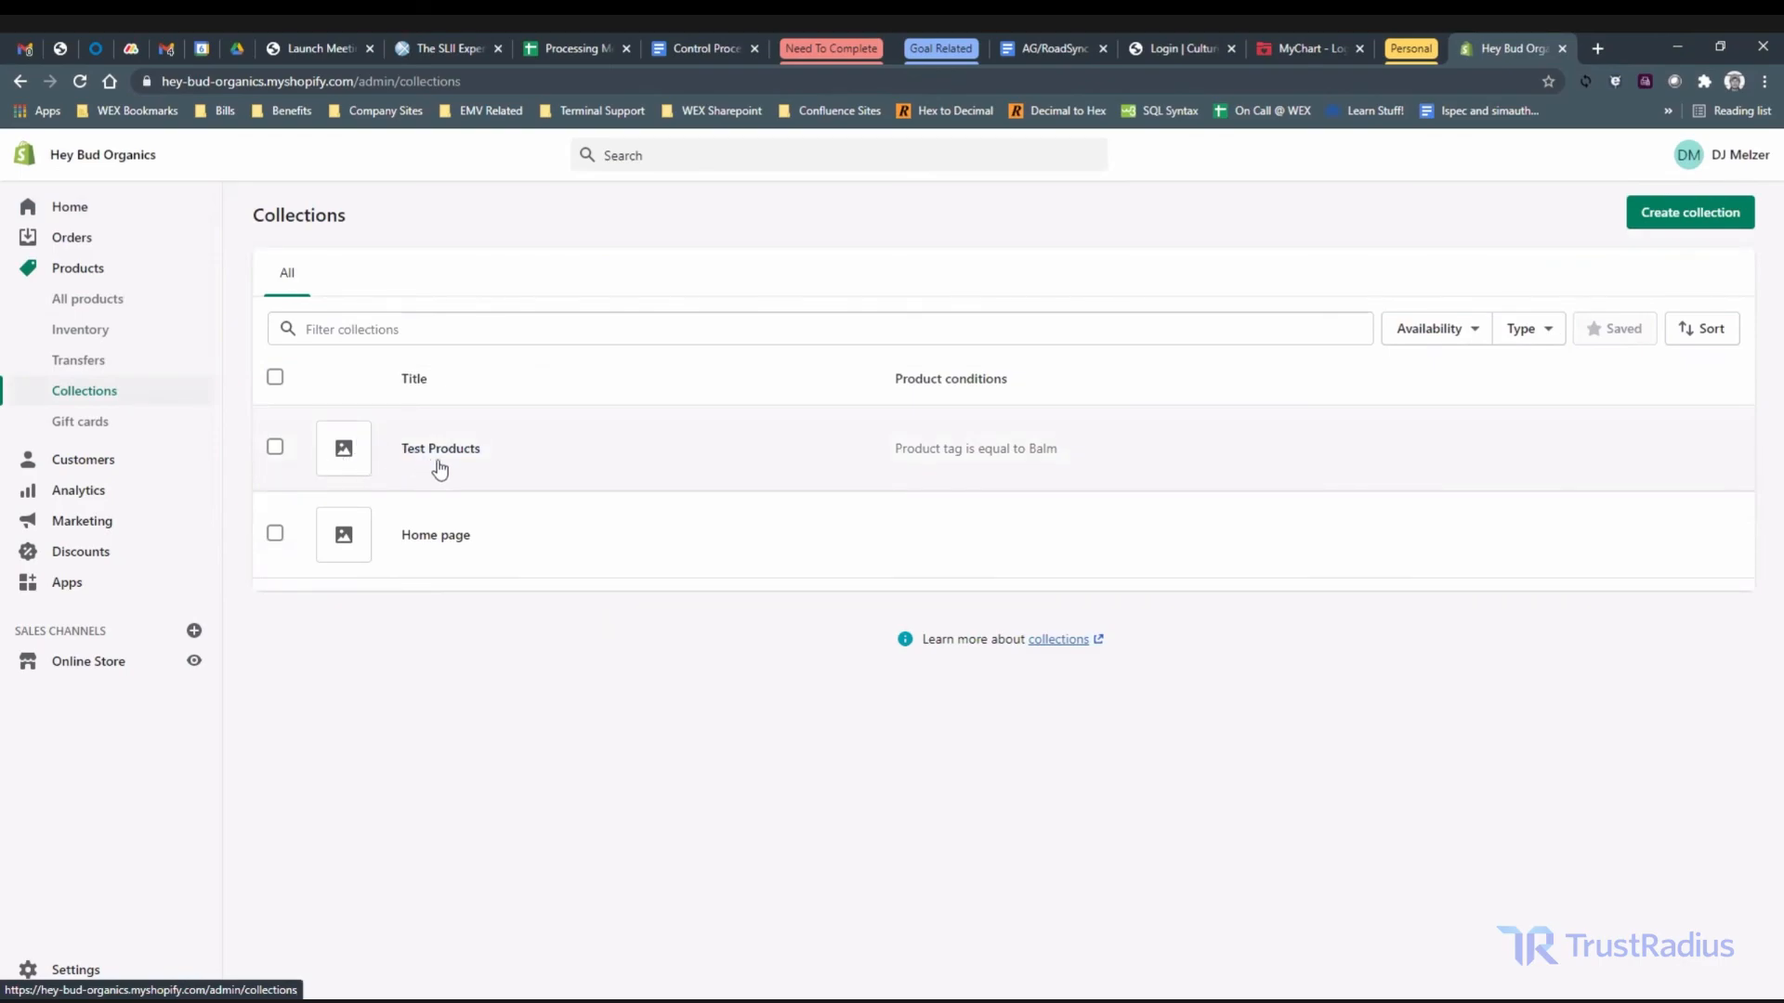
{"action": "left_click", "coordinate": [275, 447]}
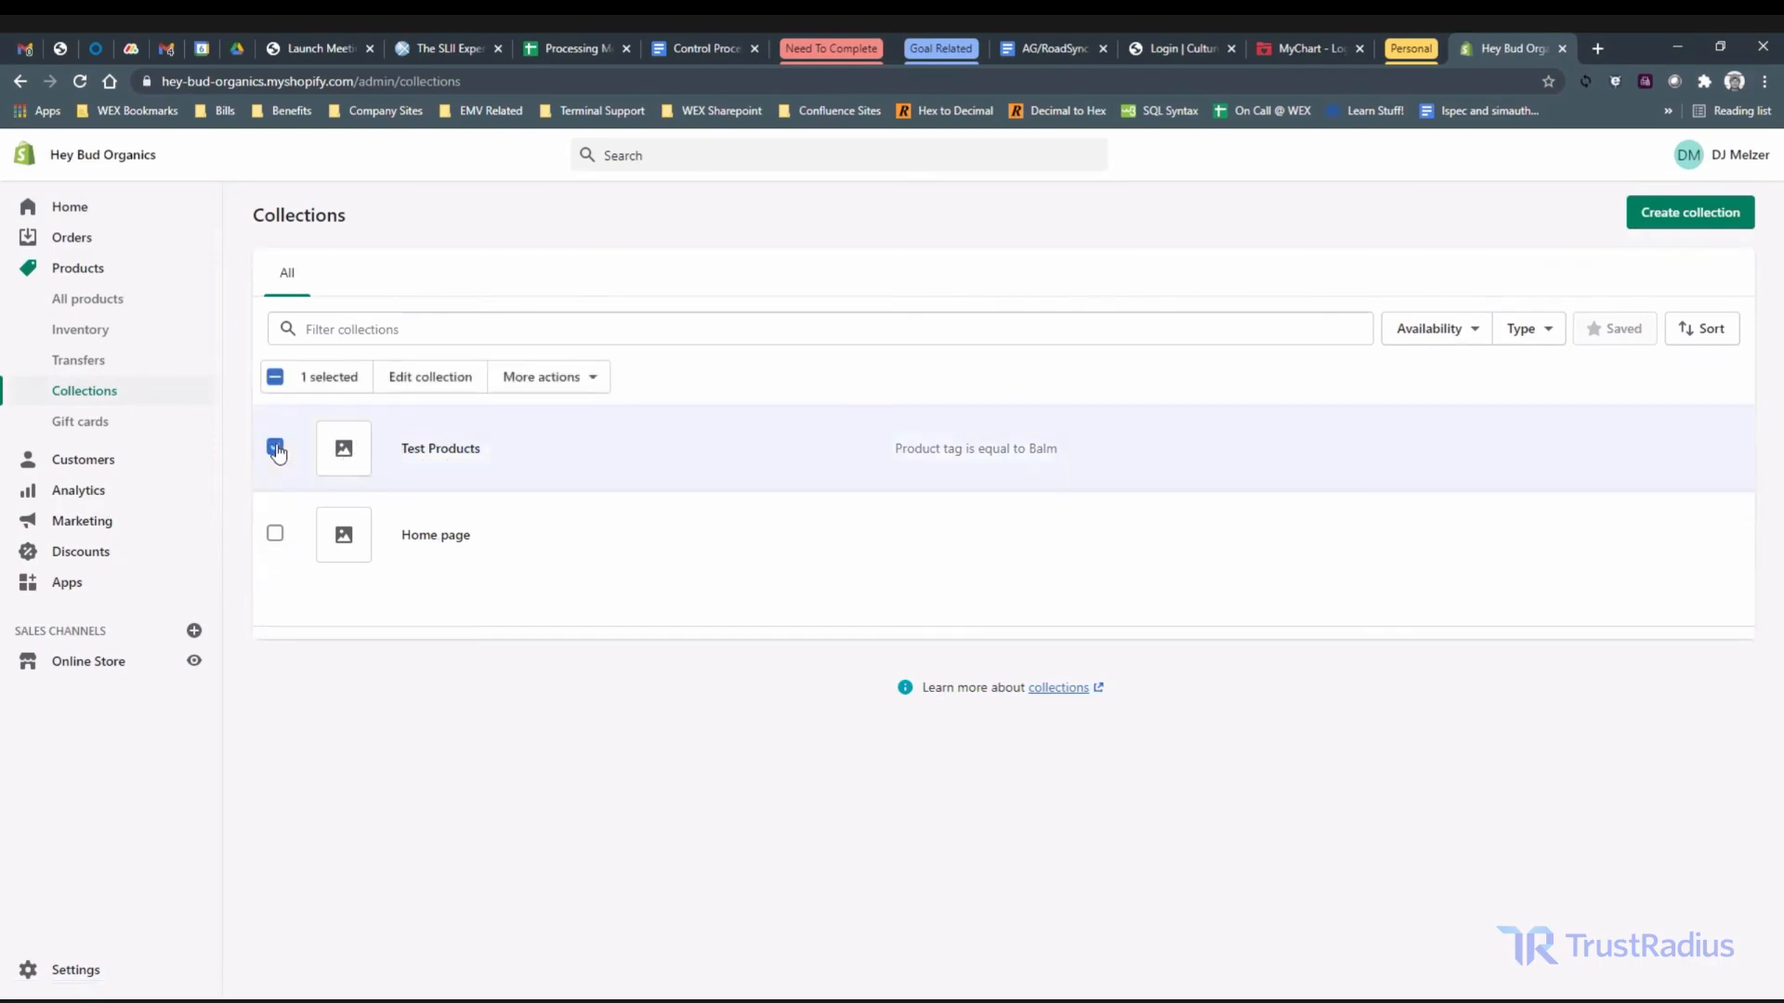
{"action": "left_click", "coordinate": [595, 379]}
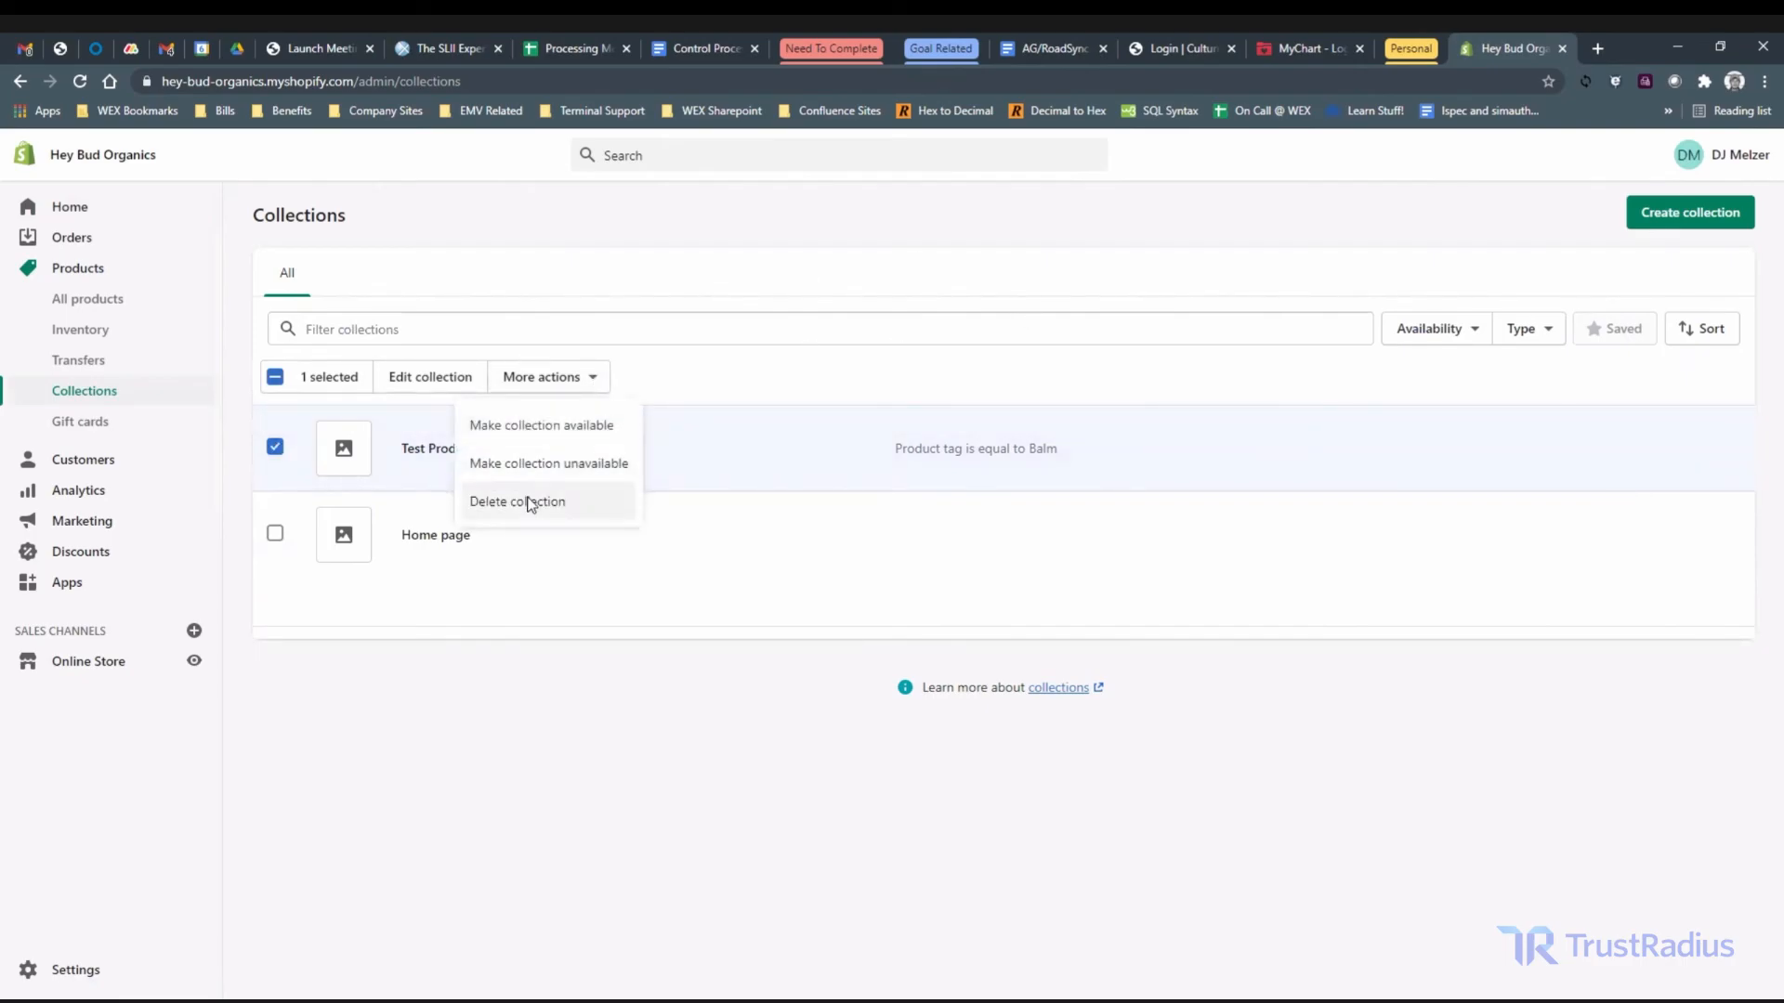
{"action": "left_click", "coordinate": [526, 502]}
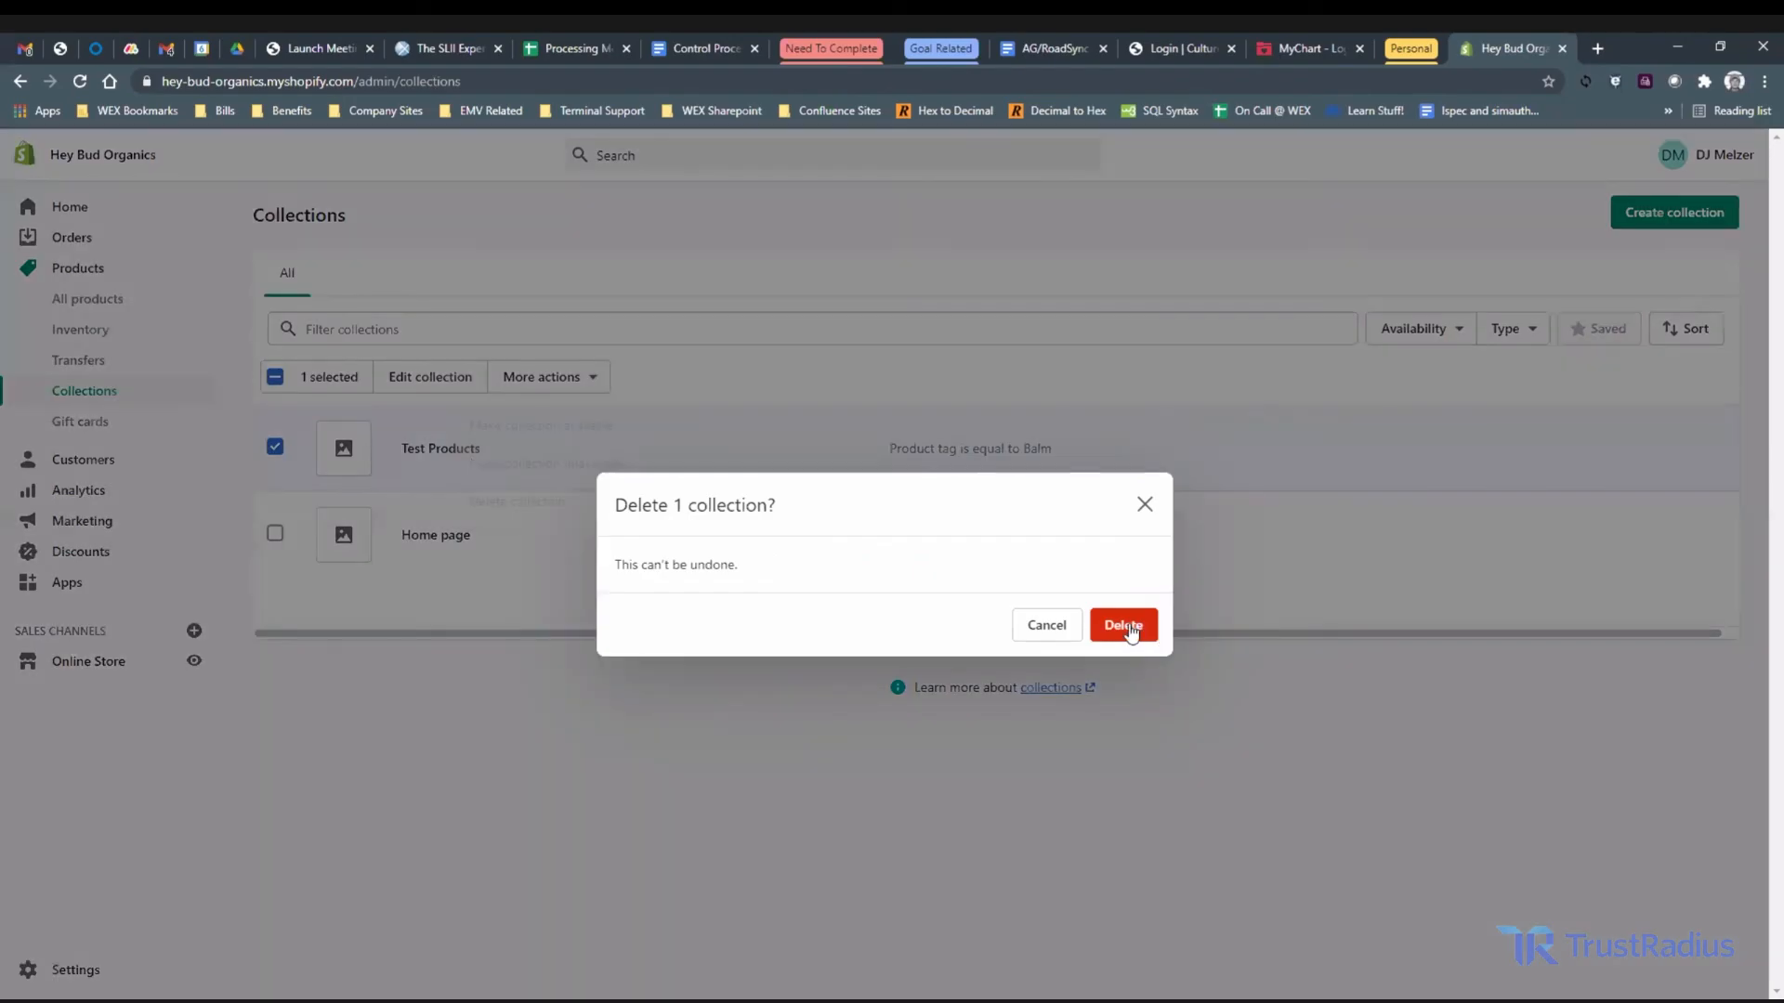
{"action": "left_click", "coordinate": [1127, 624]}
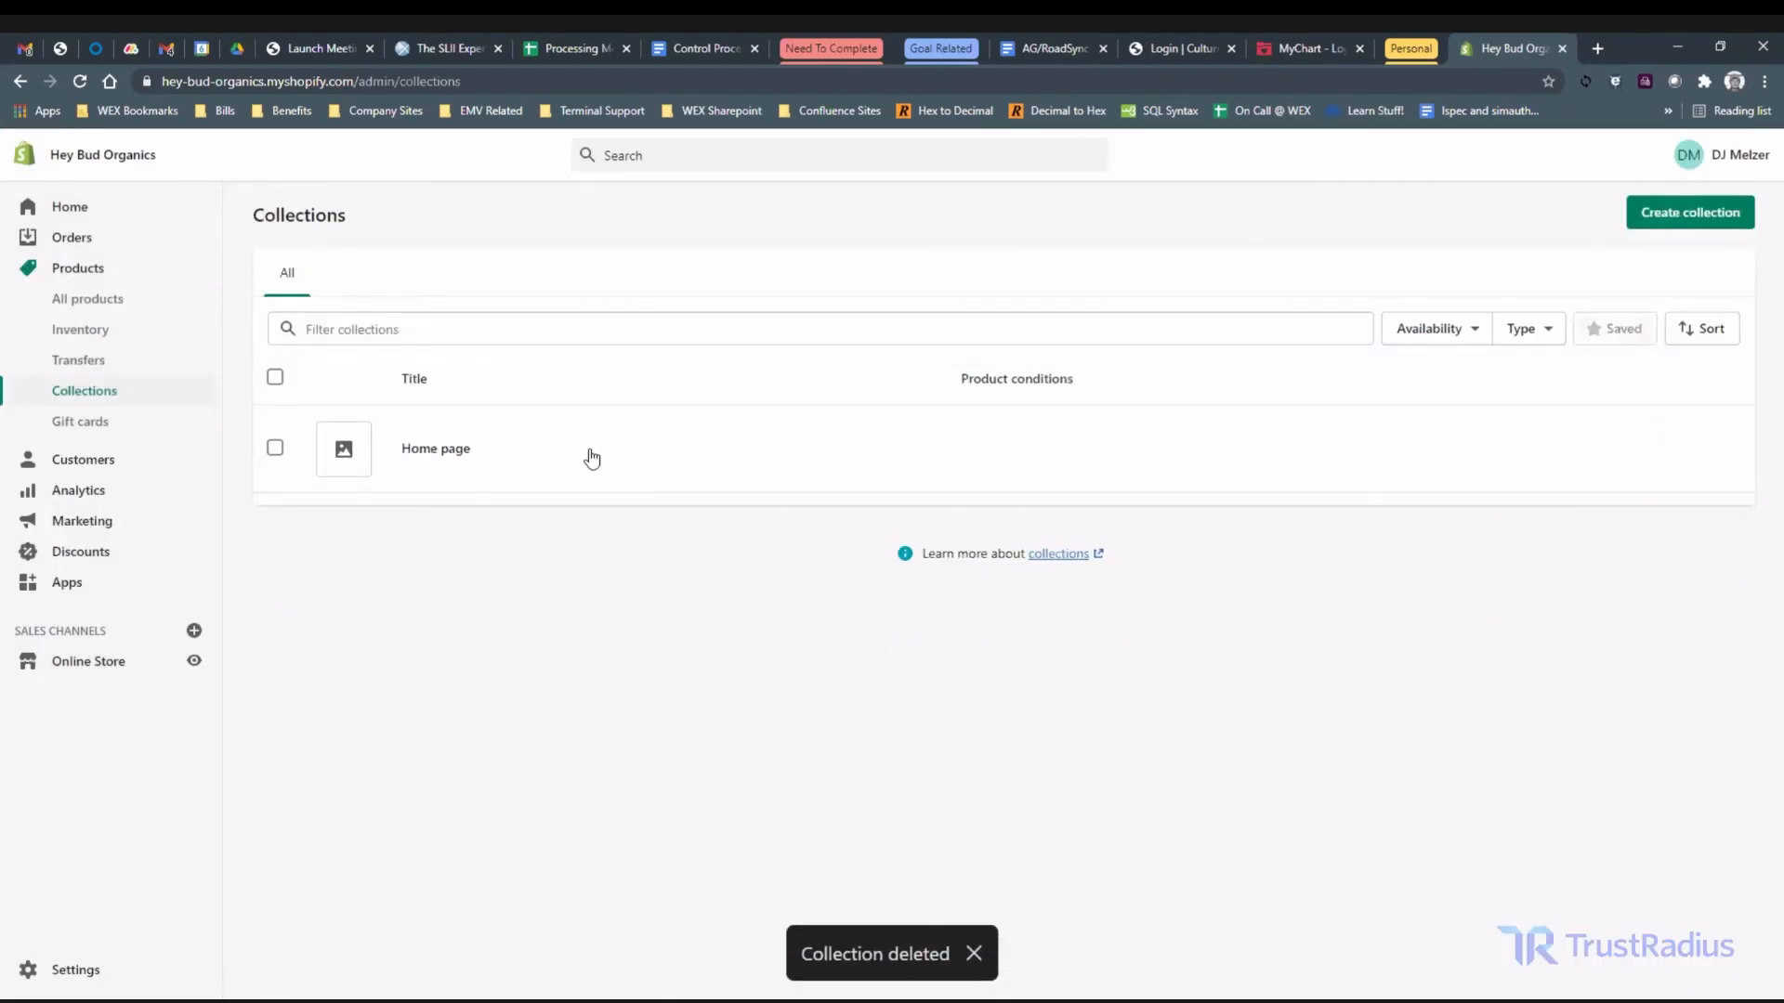
- Delete Test Product from the list of all products
{"action": "left_click", "coordinate": [86, 300]}
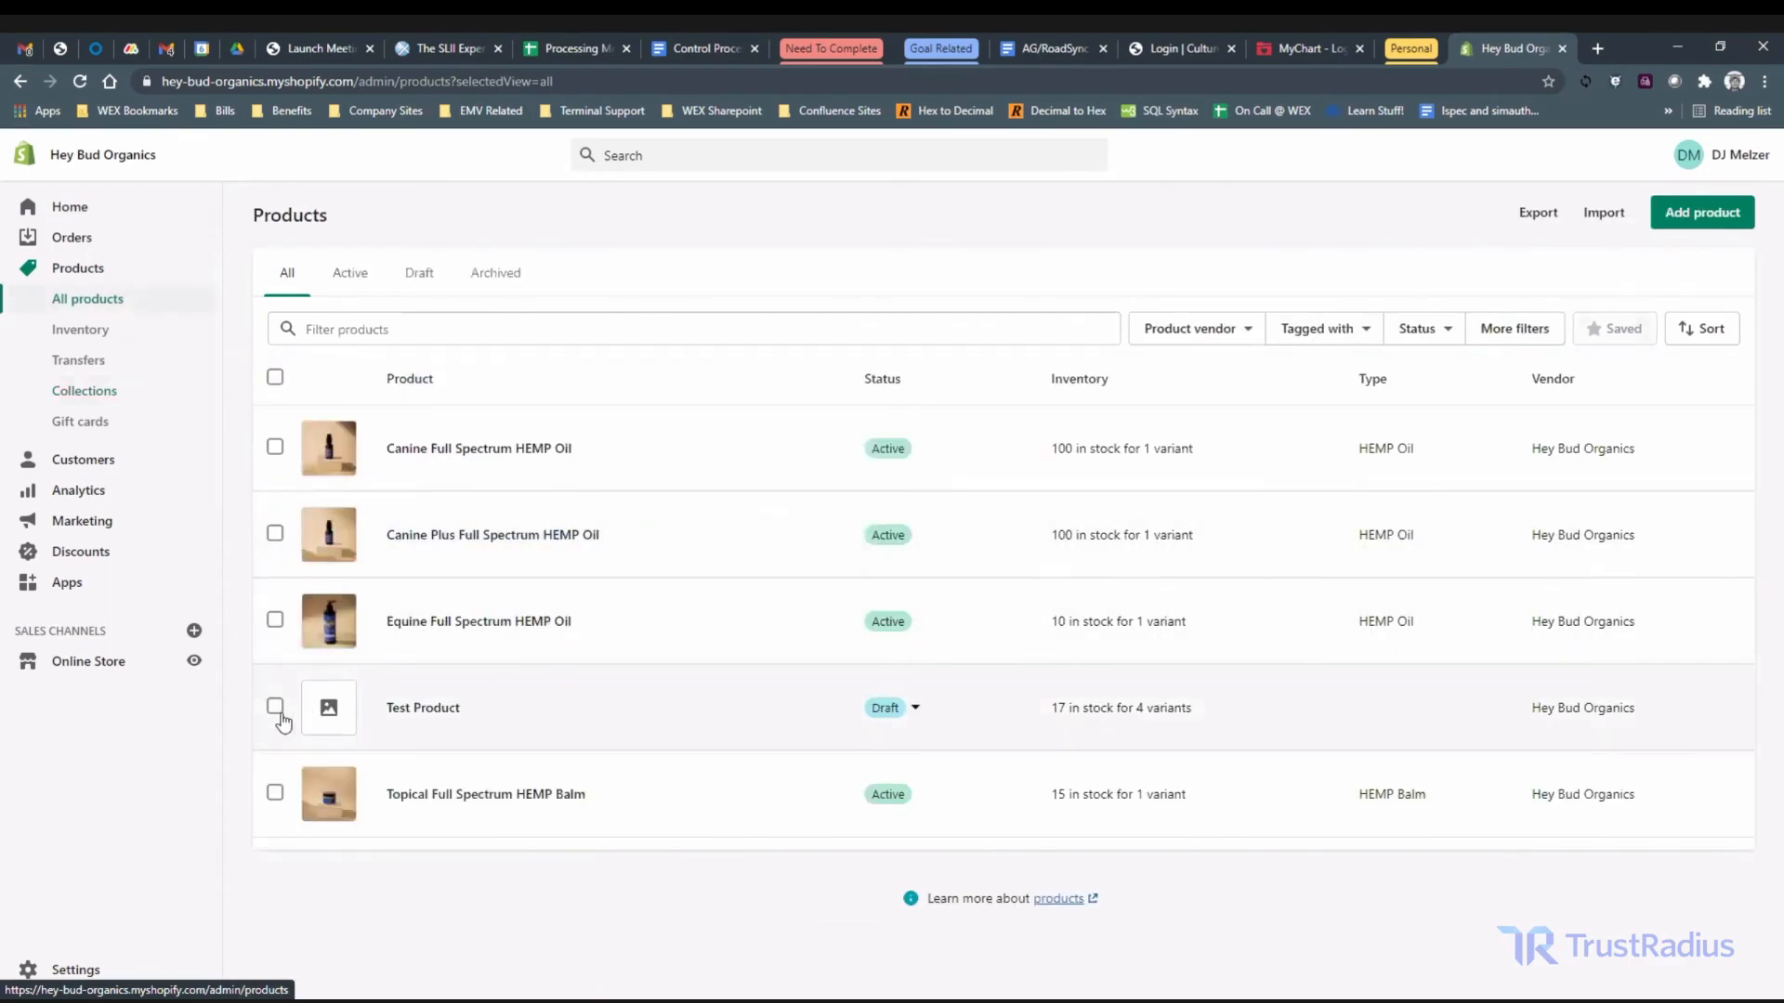
{"action": "left_click", "coordinate": [275, 708]}
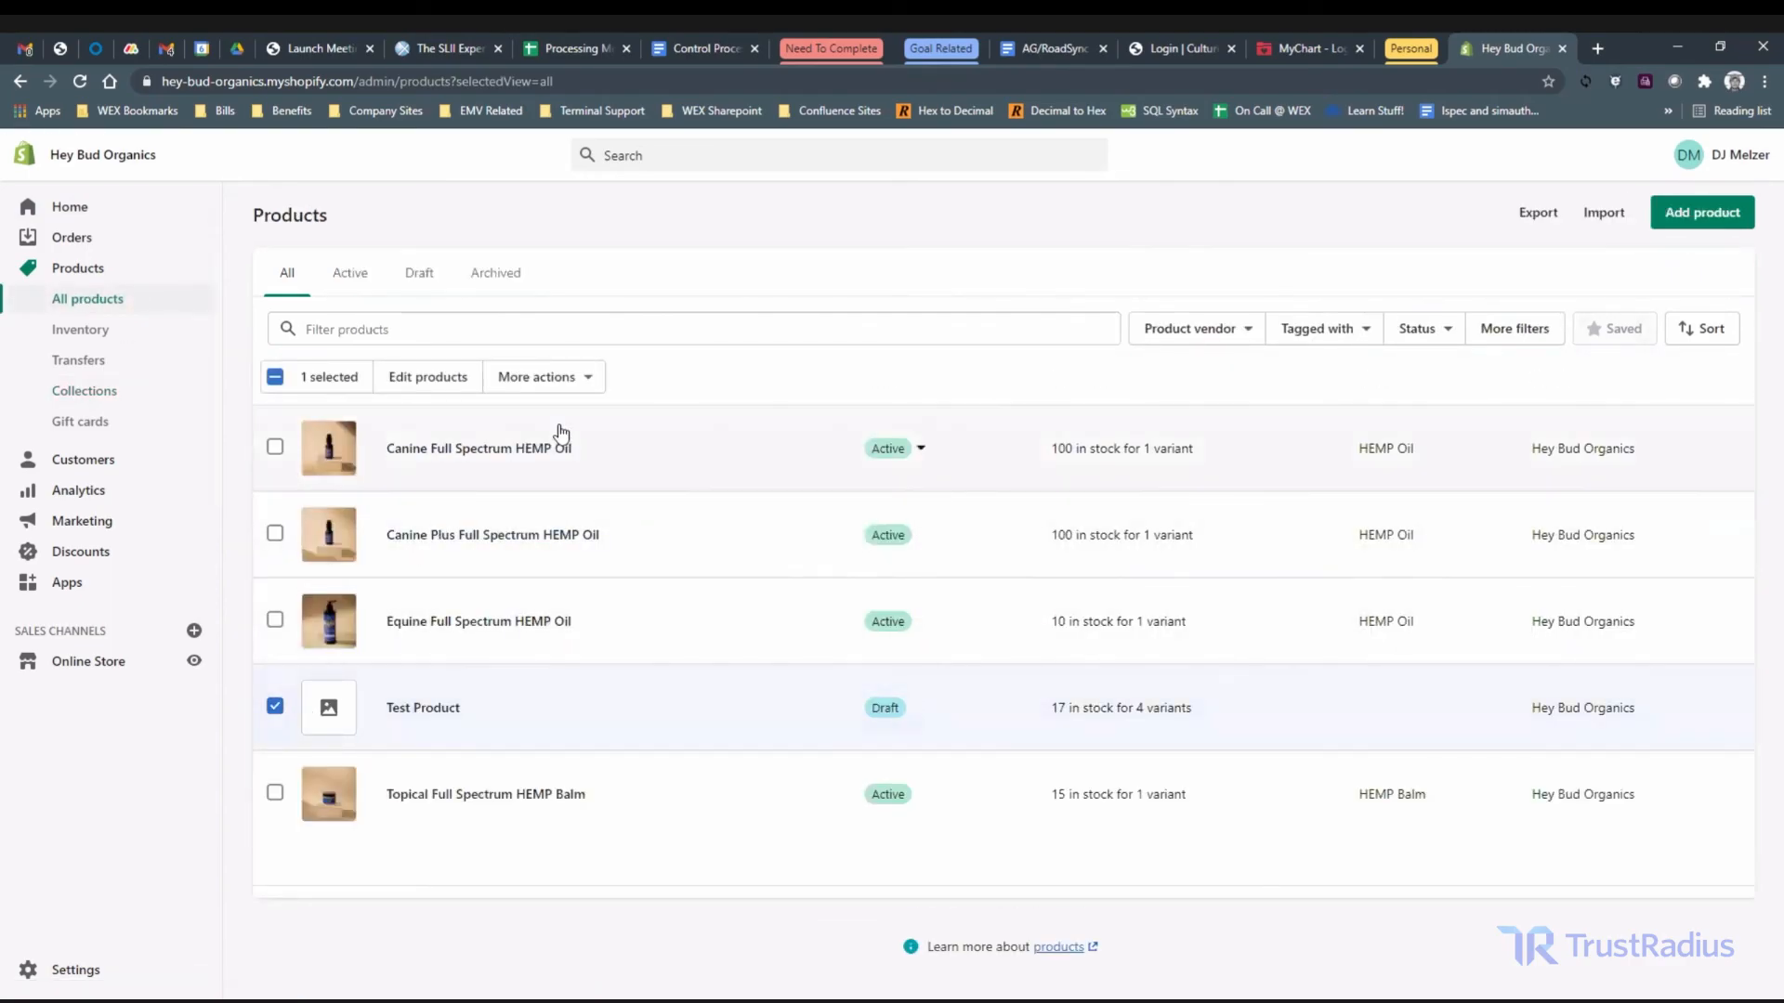
{"action": "left_click", "coordinate": [580, 389]}
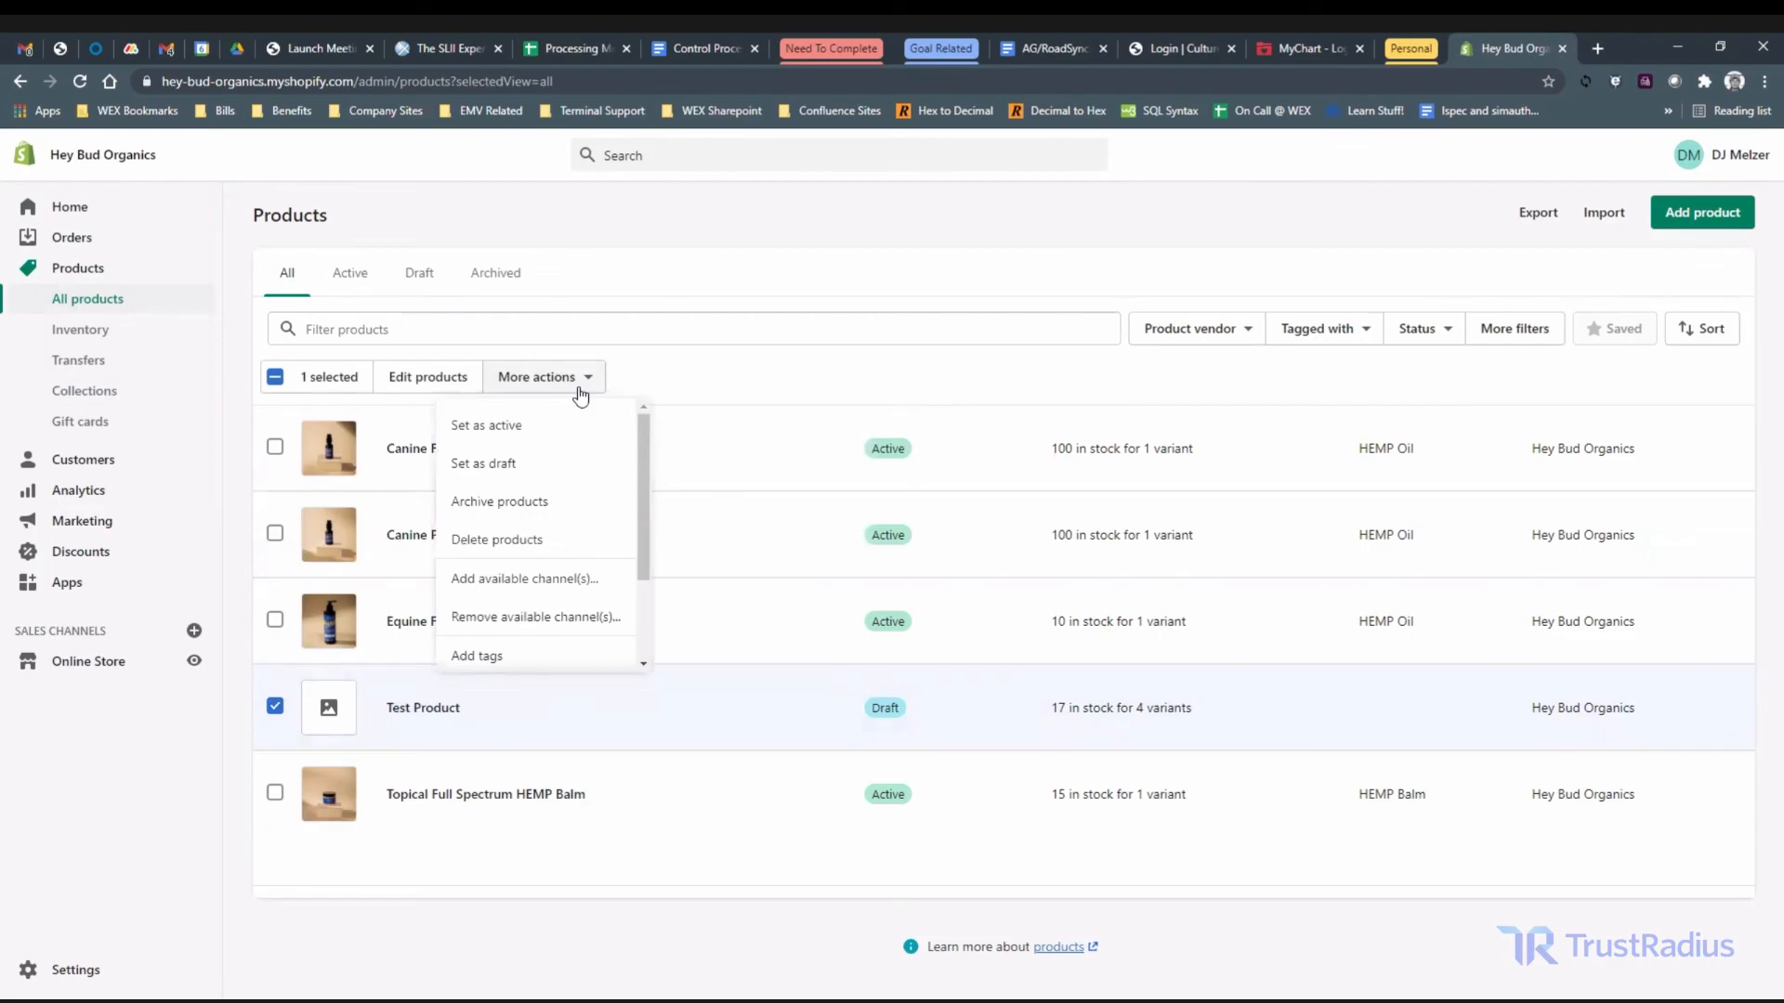
{"action": "scroll", "coordinate": [564, 499], "scroll_direction": "down", "scroll_amount": 1}
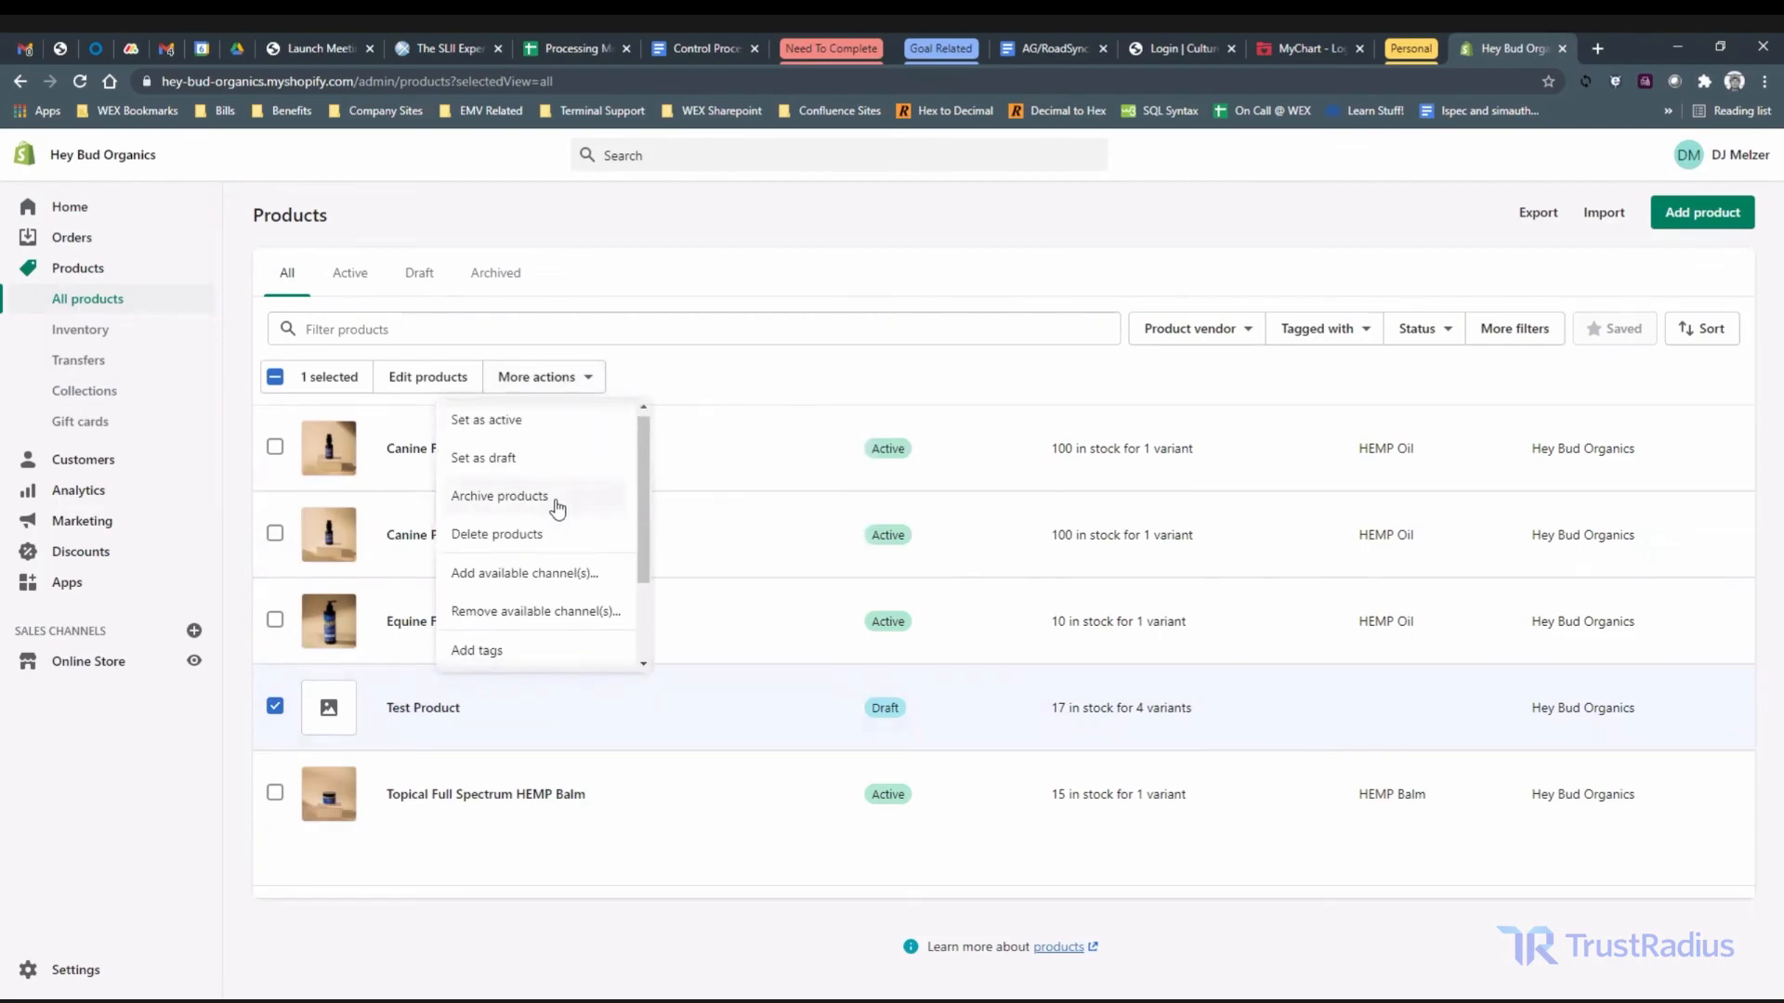
{"action": "left_click", "coordinate": [533, 533]}
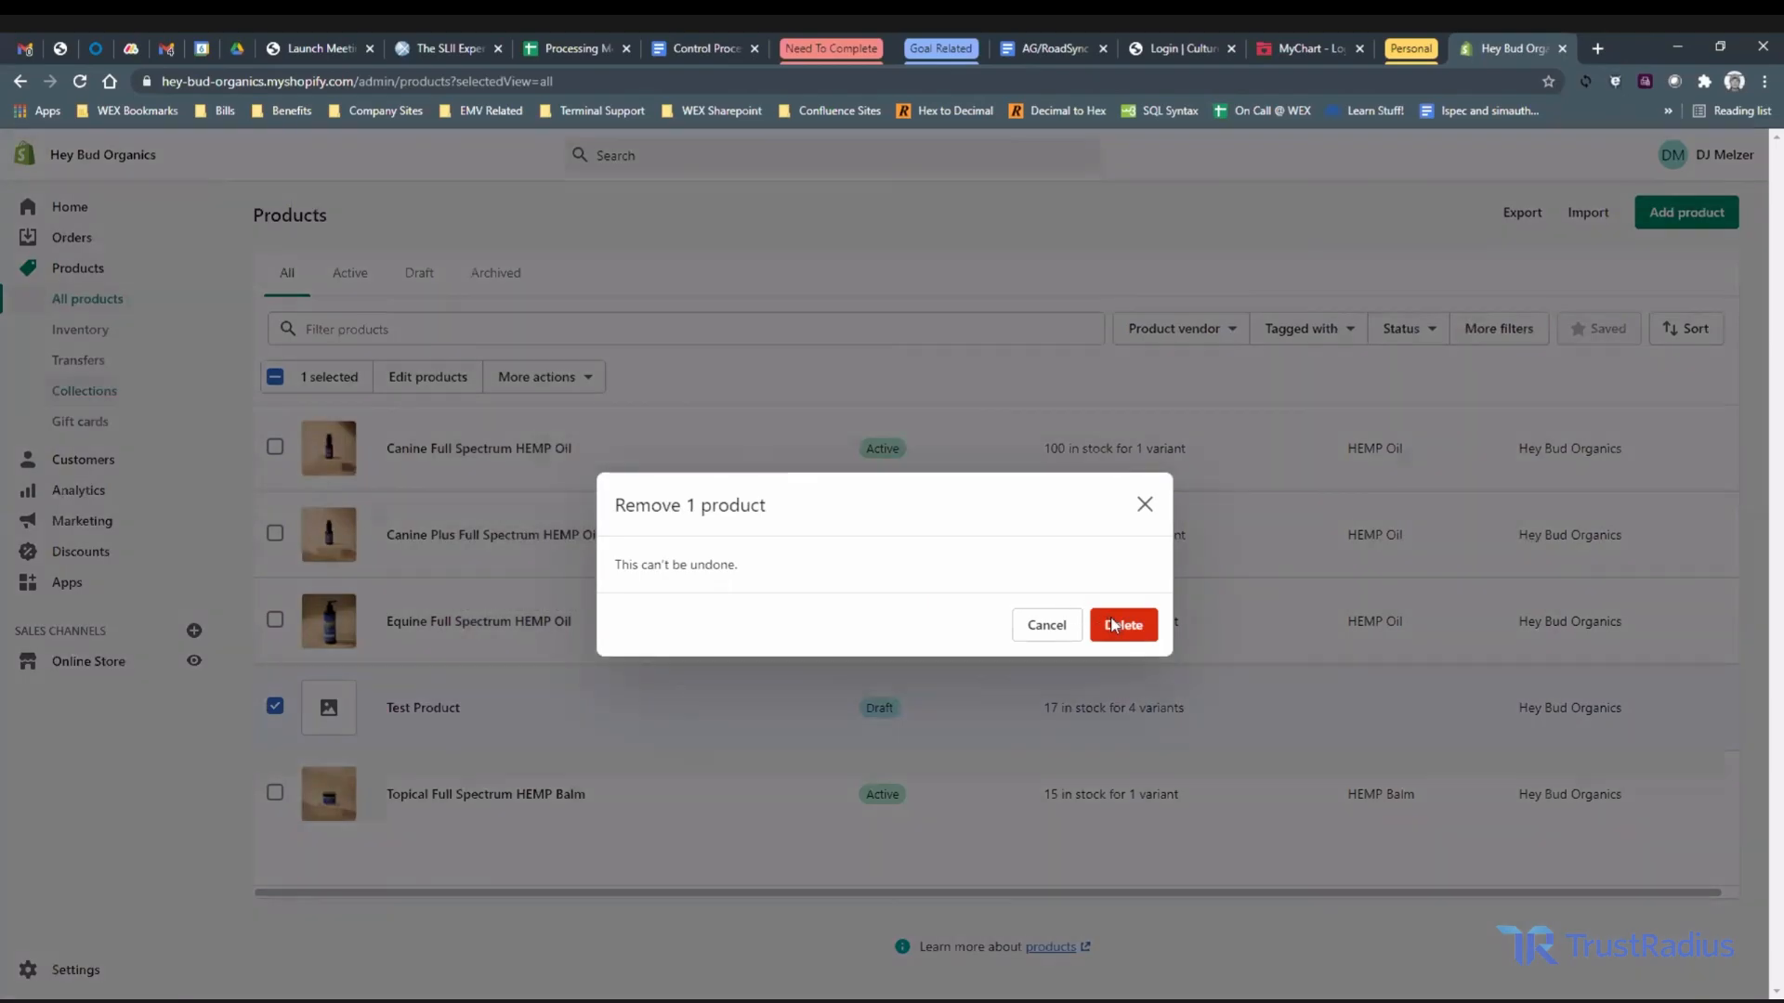
{"action": "left_click", "coordinate": [1114, 625]}
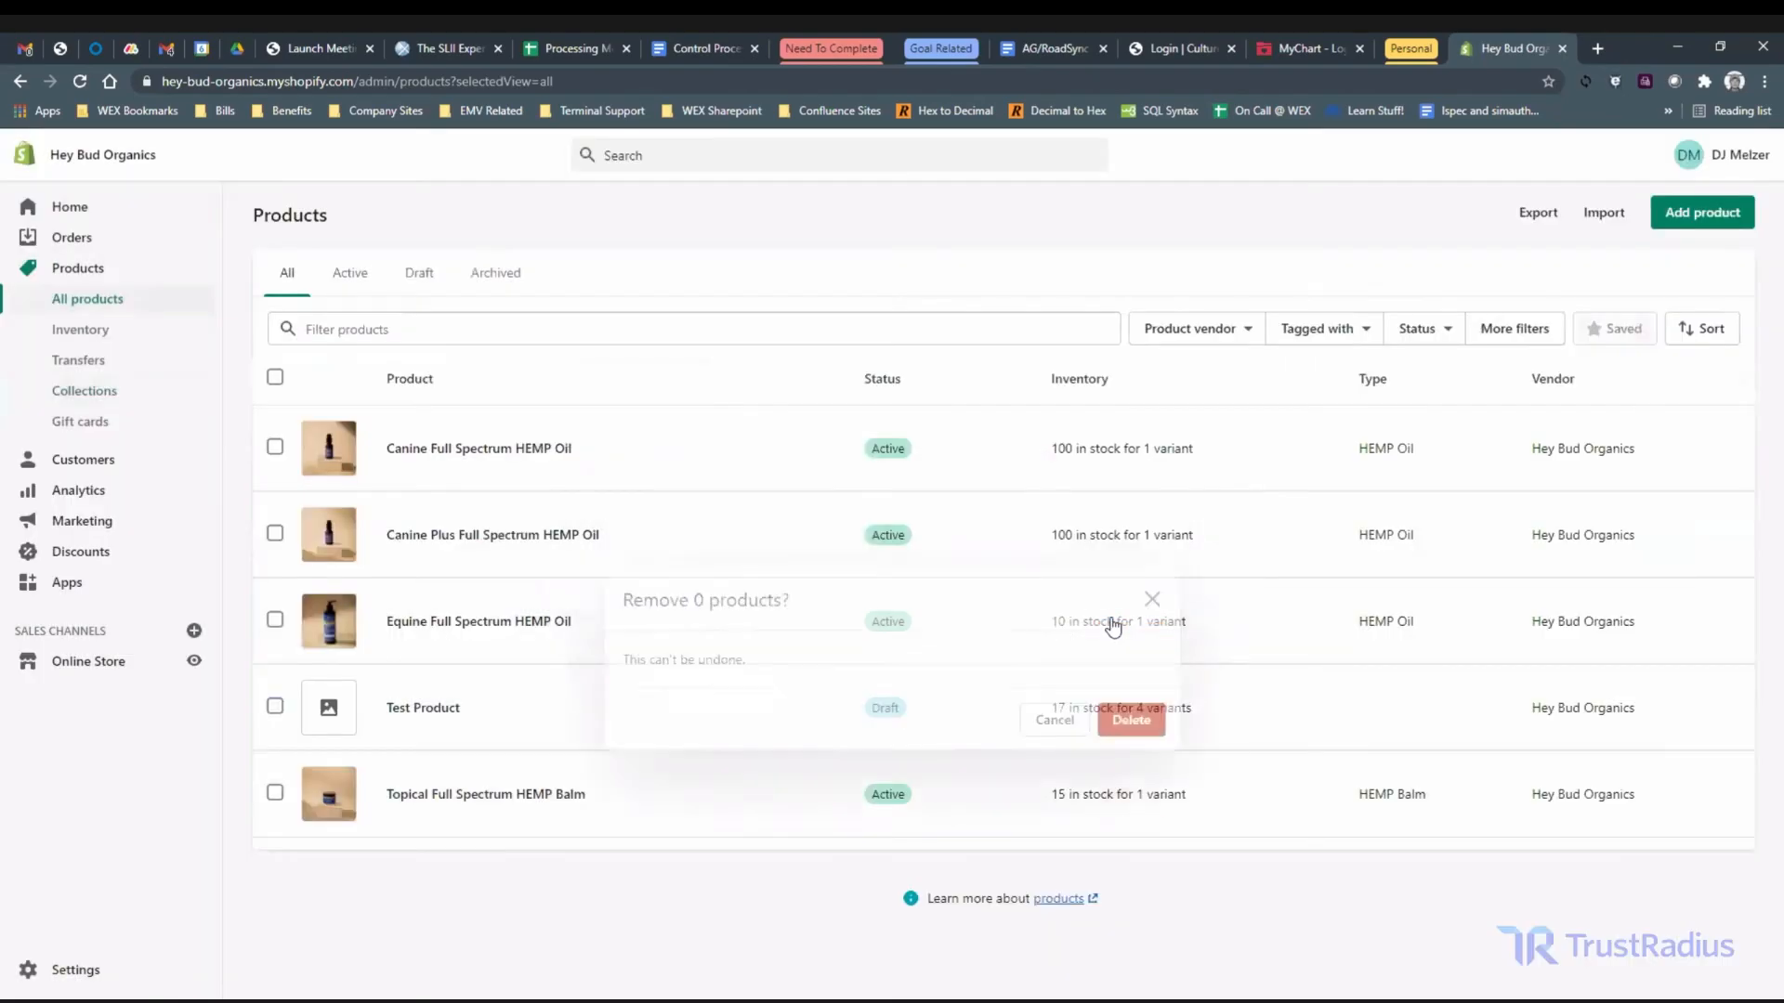